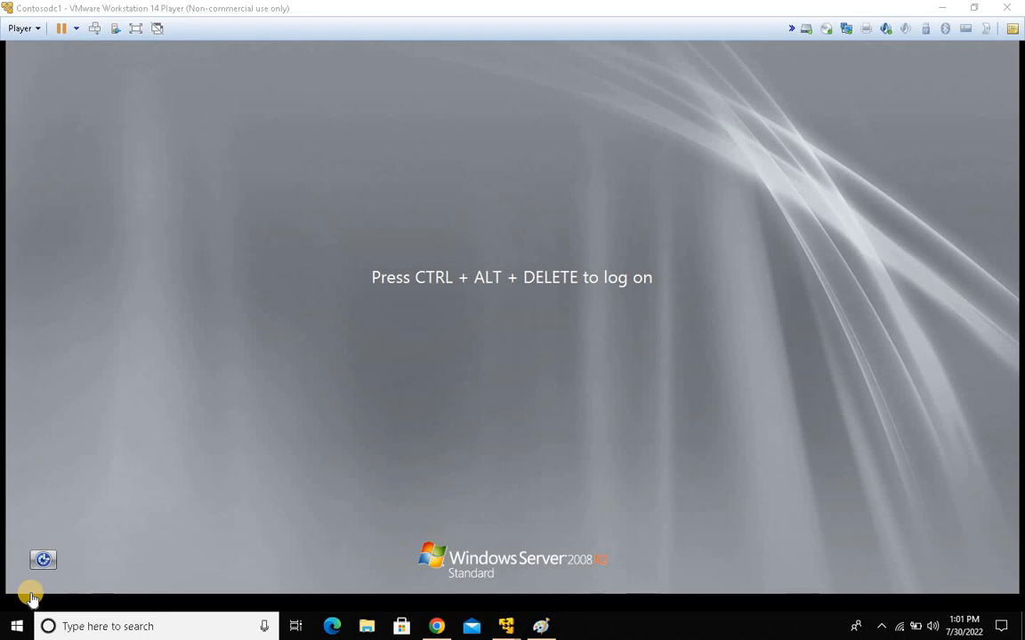
Bring the Untitled Paint triangle diagram in front of the Contosodc1 logon screen.
click(540, 627)
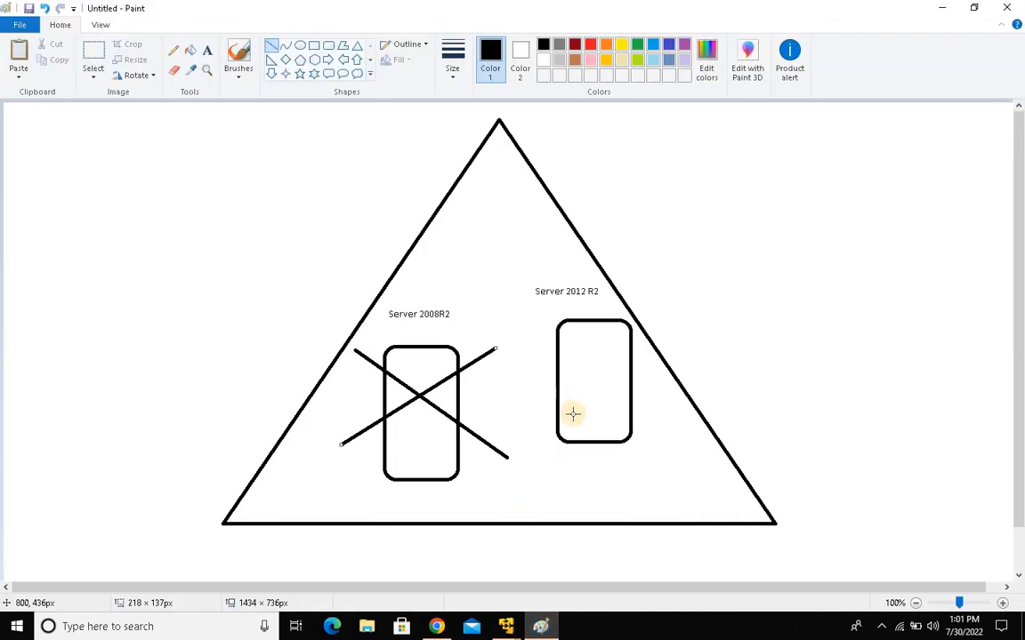
Return to the Paint diagram and draw a box around the Server 2008R2 label.
click(505, 622)
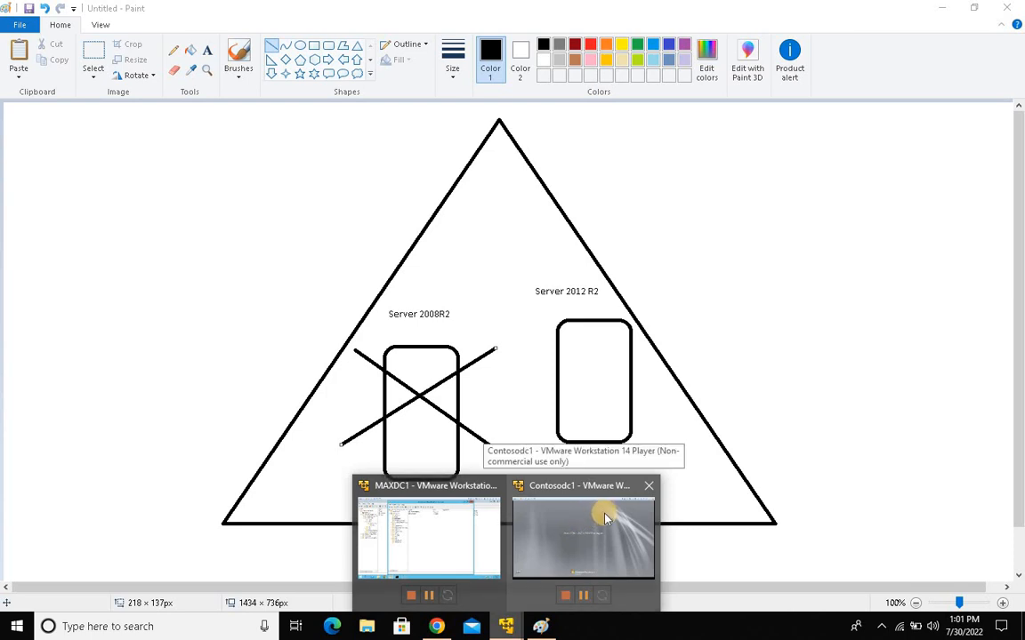
click(629, 268)
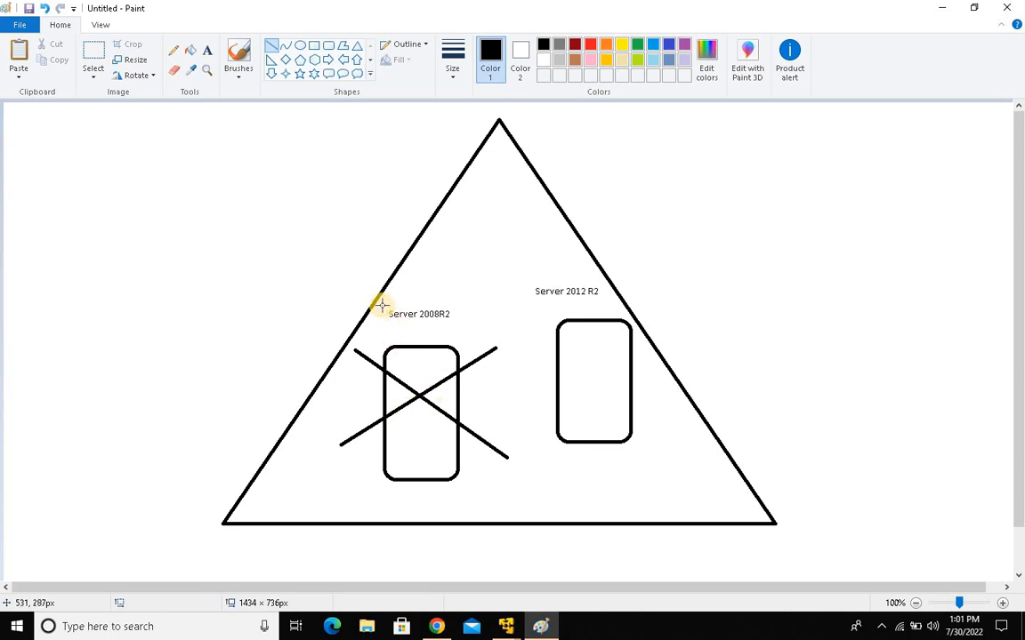
drag(380, 305, 462, 304)
mouse_move(389, 324)
mouse_down()
mouse_move(464, 324)
mouse_move(470, 309)
mouse_move(473, 333)
mouse_up()
drag(370, 301, 381, 337)
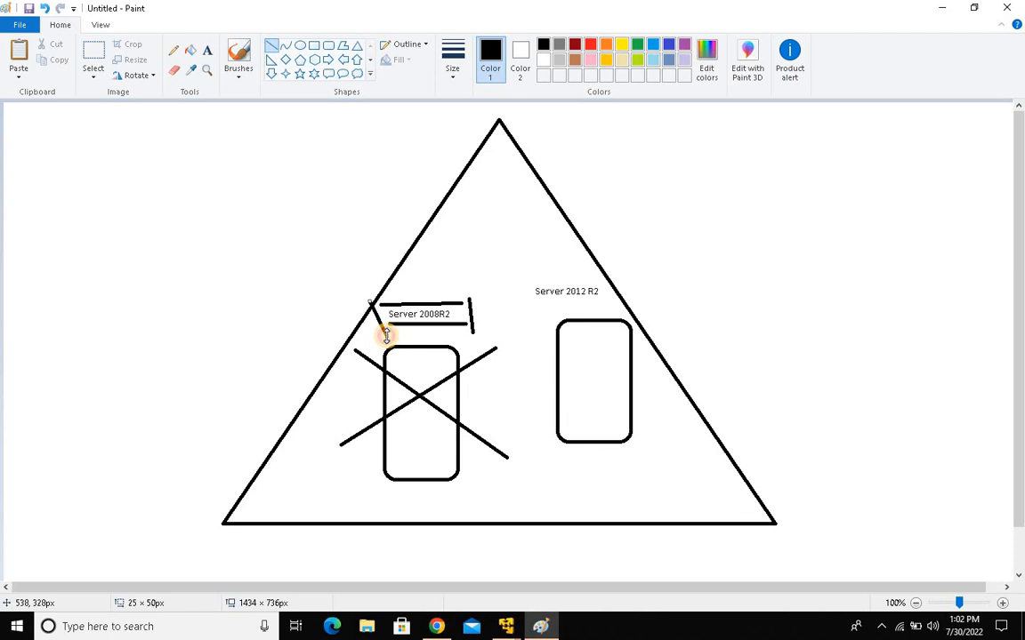
drag(386, 335, 392, 348)
key(ctrl+z)
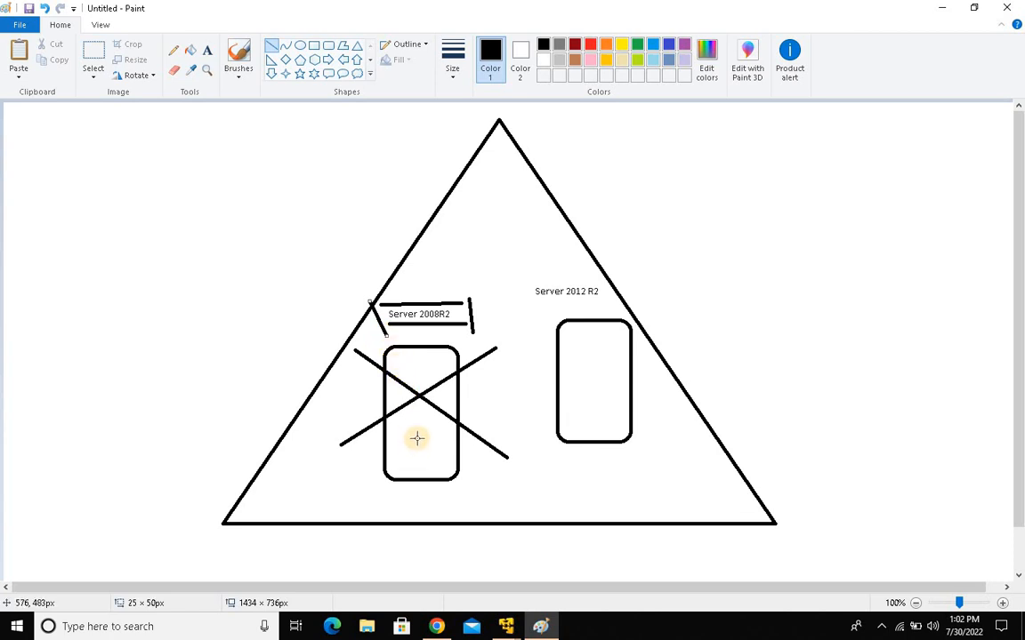
Add a second cross over the Server 2008R2 rectangle and draw two lines right from Server 2012 R2.
drag(383, 352, 415, 393)
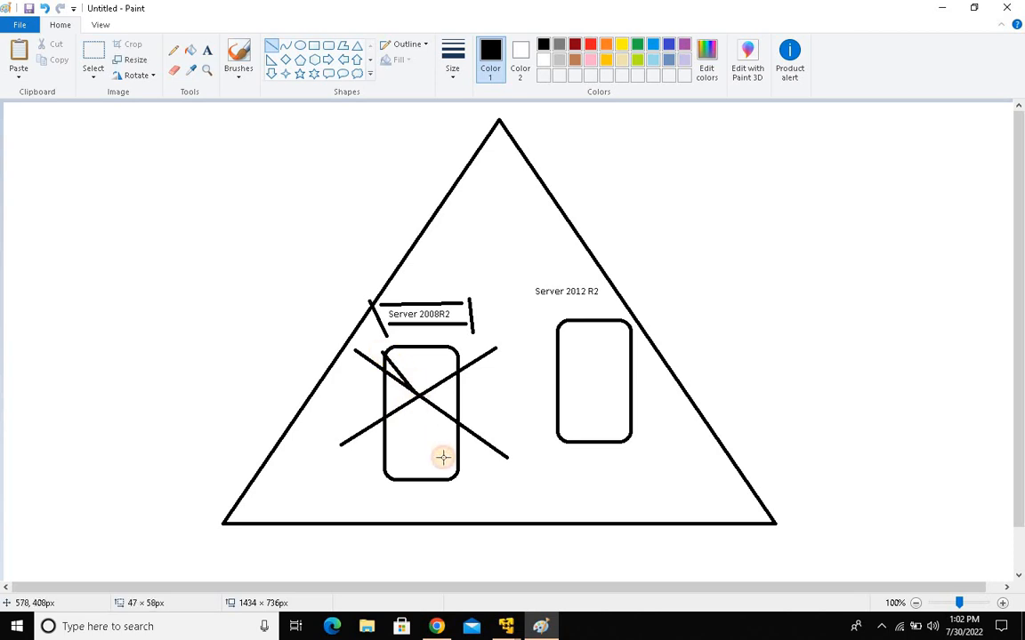
drag(442, 457, 446, 469)
mouse_move(449, 338)
mouse_down()
mouse_move(414, 455)
mouse_move(389, 476)
mouse_up()
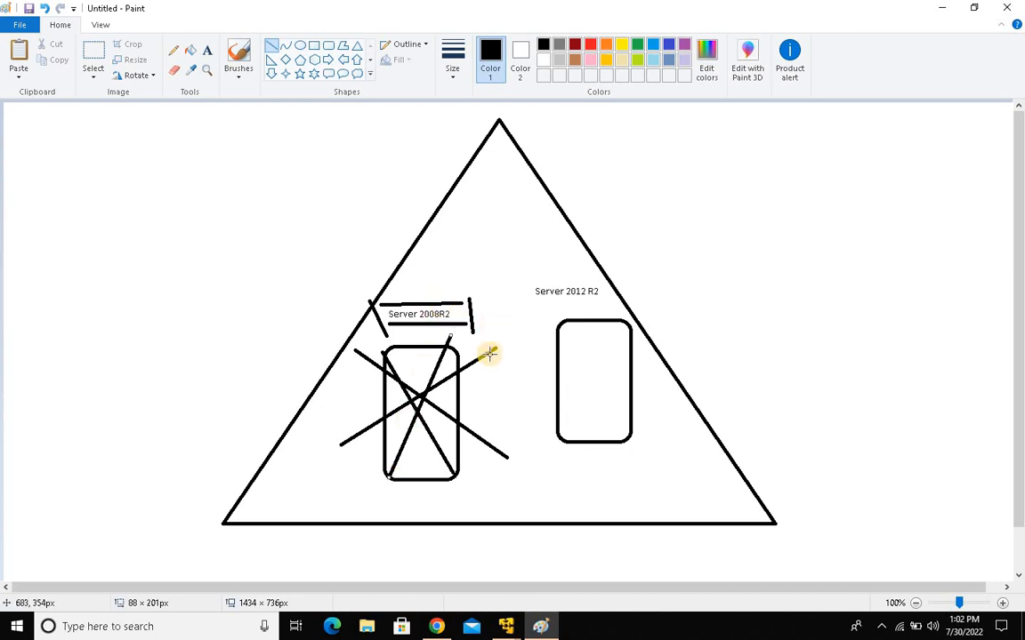
drag(490, 353, 496, 348)
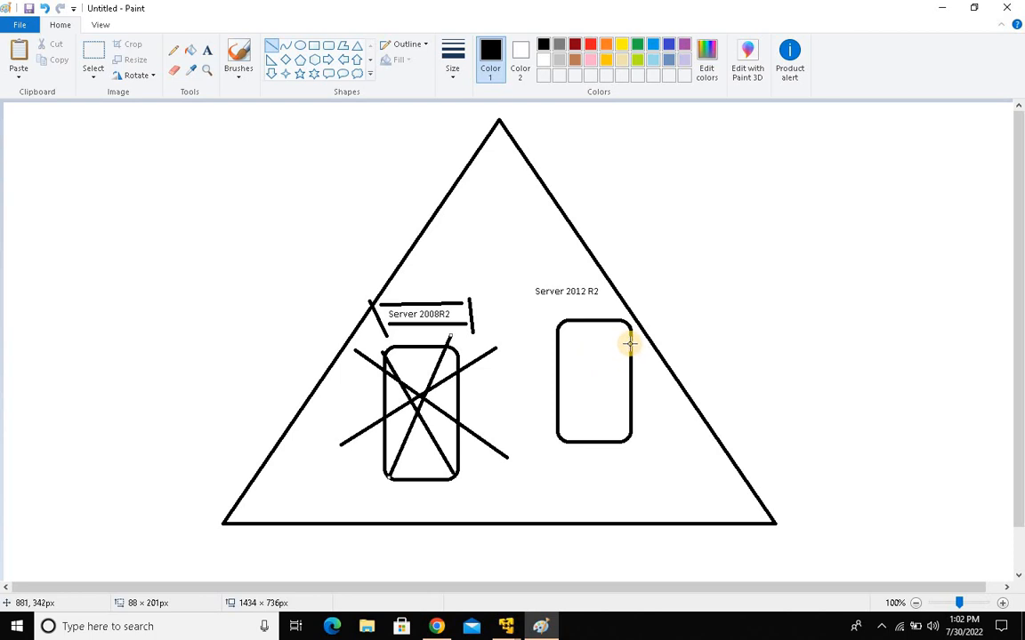
drag(629, 342, 766, 336)
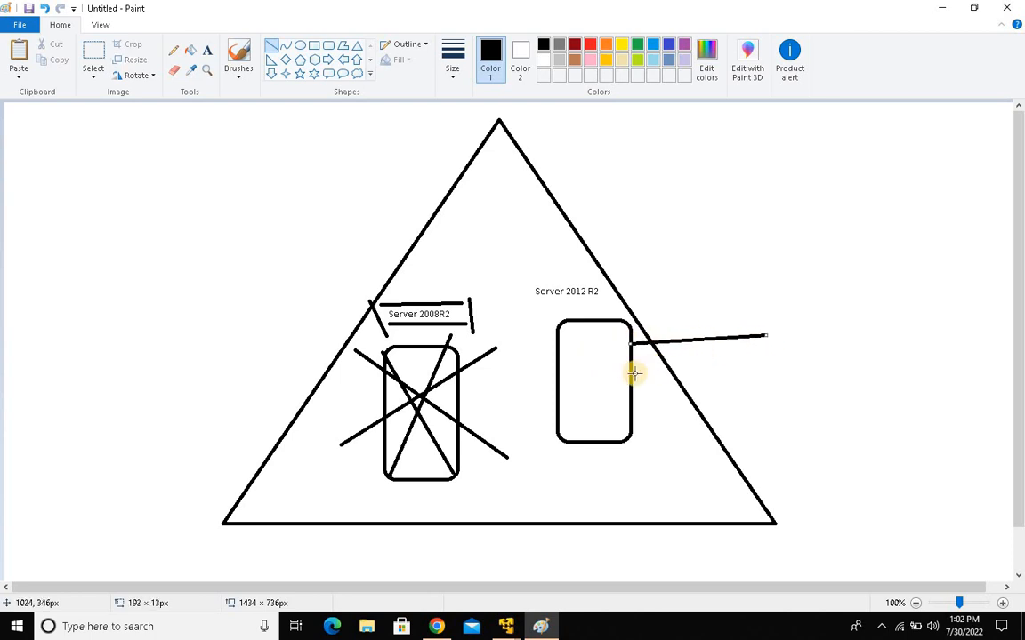
drag(629, 374, 772, 358)
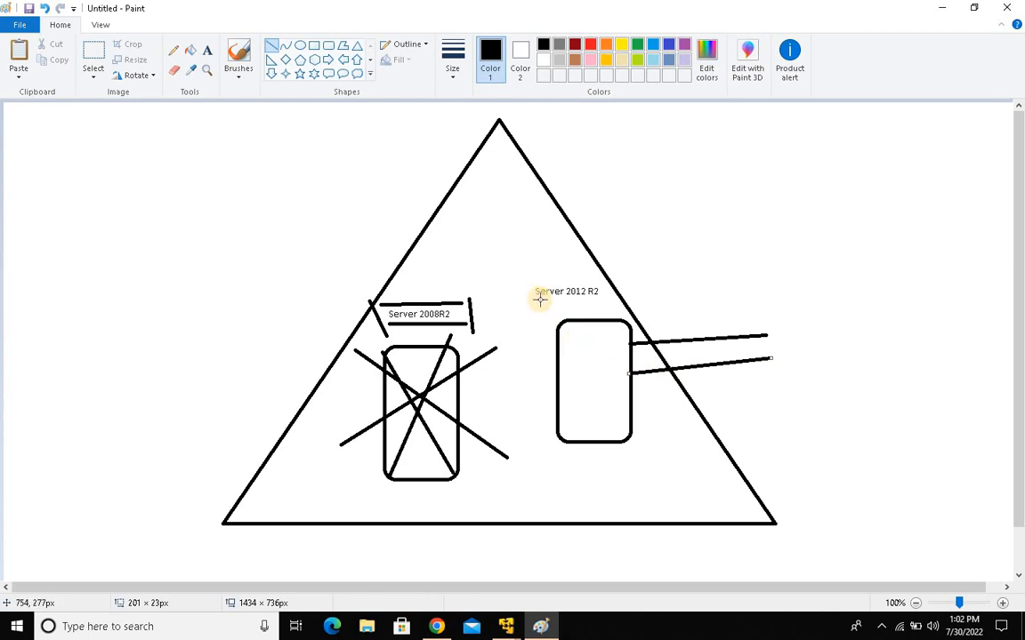
Add a 'repadmin /replsum' text box at the triangle's upper right and resize it to fit.
click(207, 50)
drag(699, 181, 919, 250)
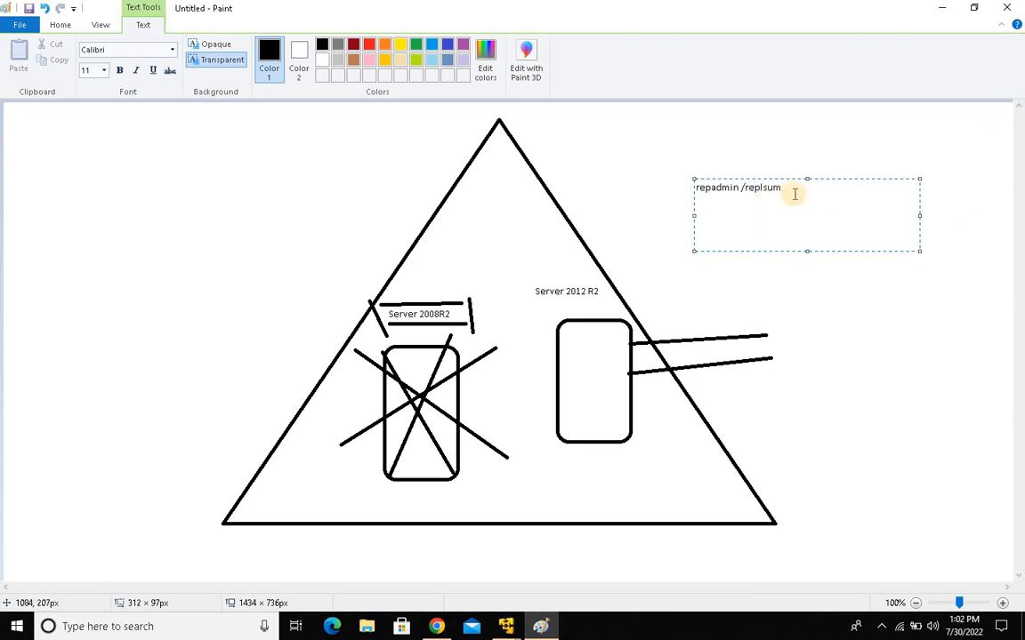
drag(783, 188, 692, 185)
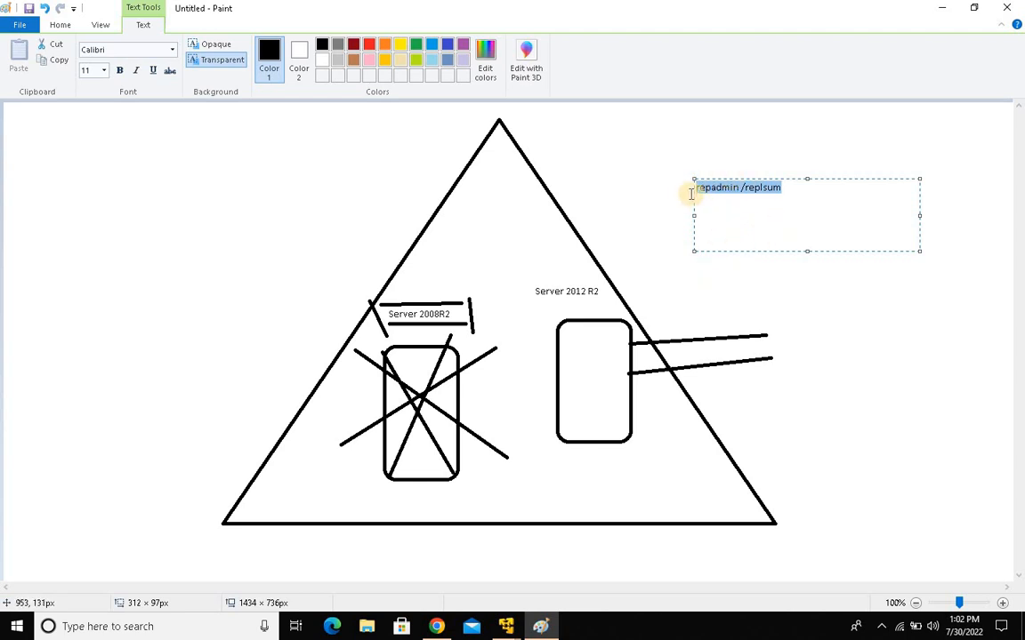
drag(694, 215, 670, 215)
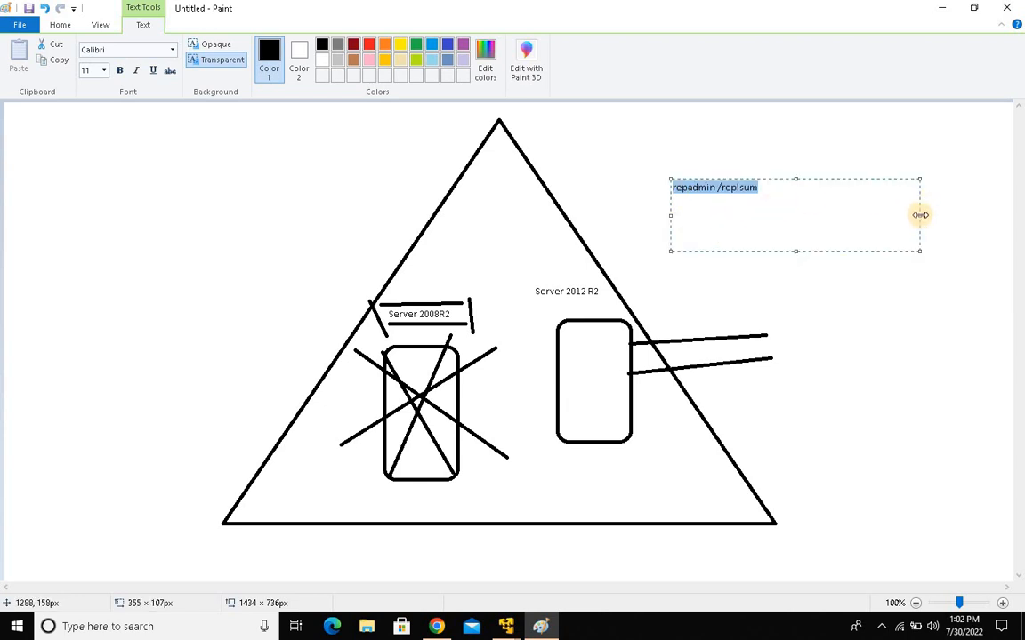
drag(920, 214, 881, 214)
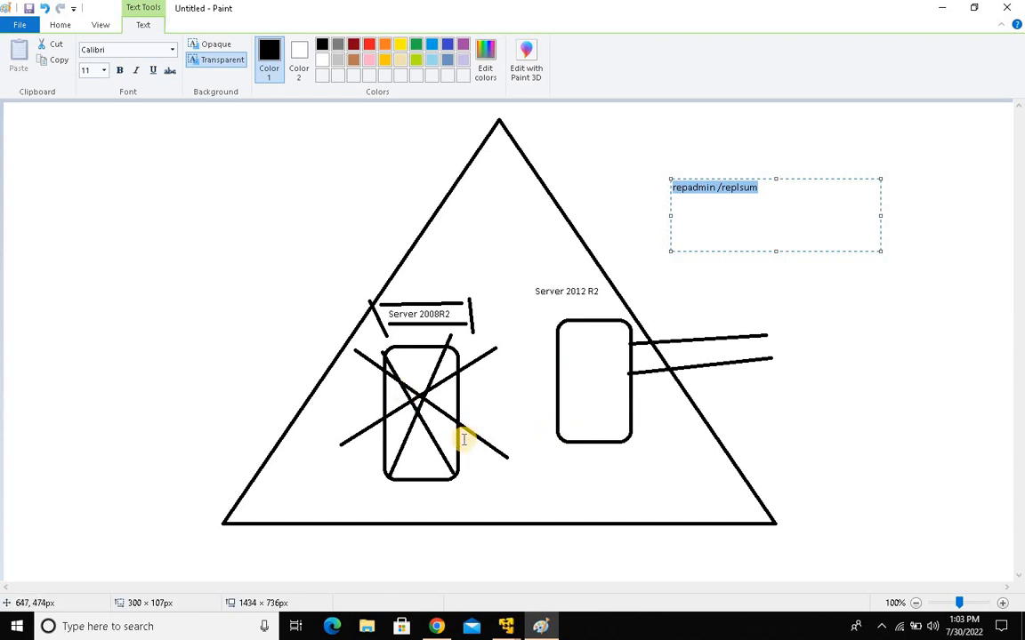
Draw V-shaped line pairs below the Server 2012 R2 rectangle and beside the Server 2008R2 label.
click(60, 24)
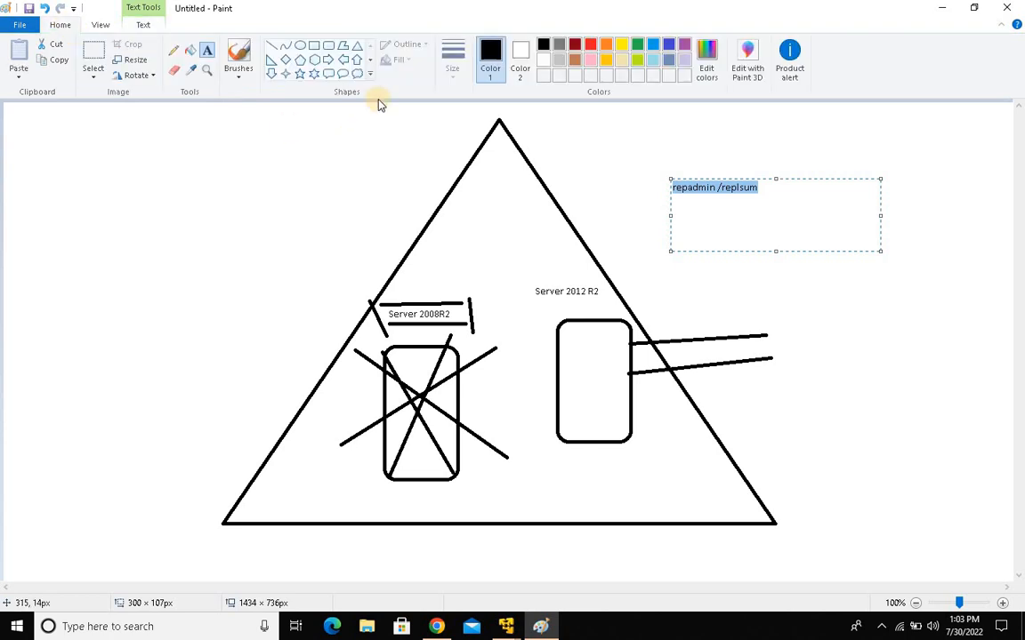
click(271, 45)
drag(598, 448, 619, 506)
mouse_move(818, 369)
mouse_down()
mouse_move(712, 466)
mouse_move(618, 508)
mouse_up()
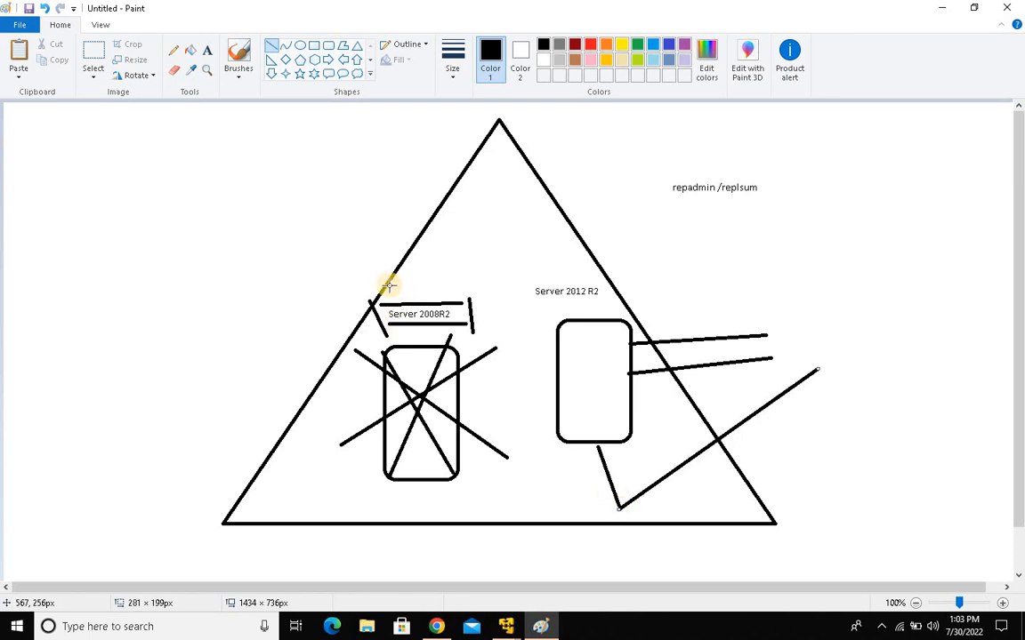
drag(388, 284, 416, 295)
mouse_move(478, 220)
mouse_down()
mouse_move(401, 305)
mouse_move(425, 290)
mouse_move(415, 298)
mouse_up()
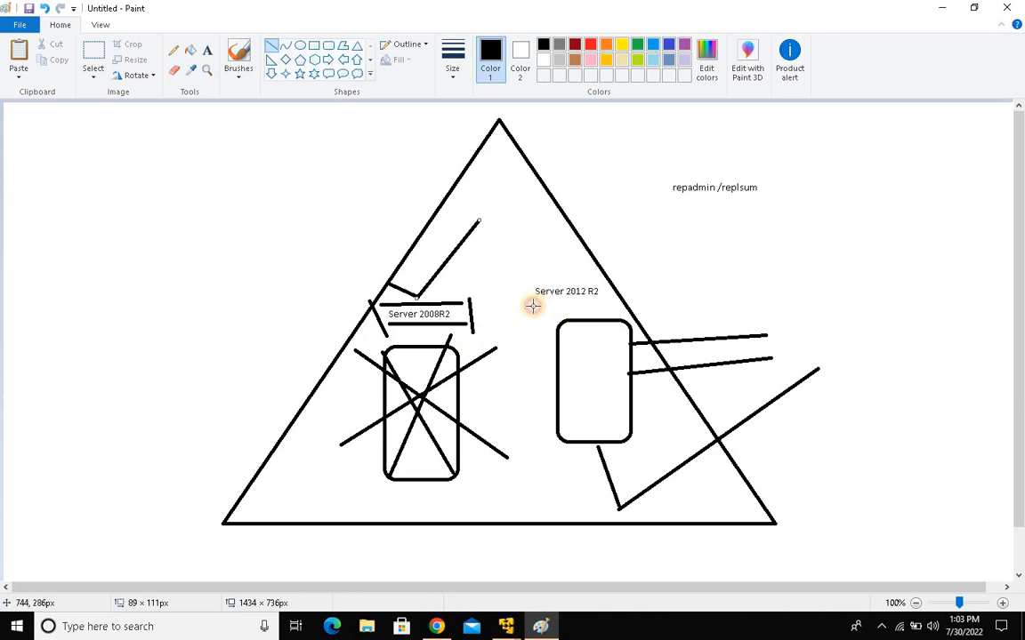
Underline Server 2012 R2 and draw a V-shaped pair below the crossed-out left rectangle.
drag(532, 306, 615, 303)
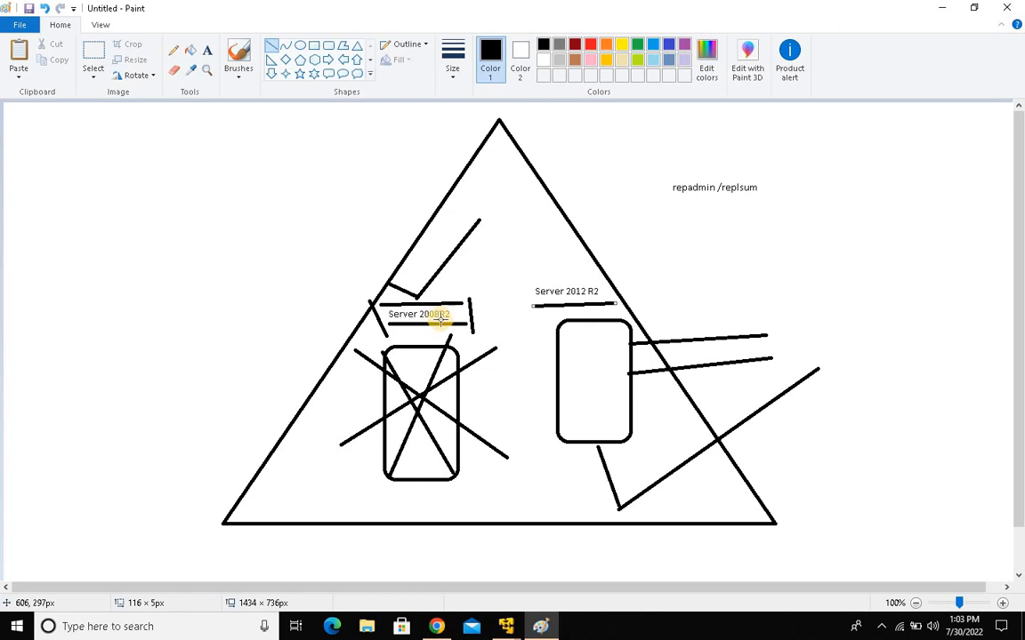
click(434, 508)
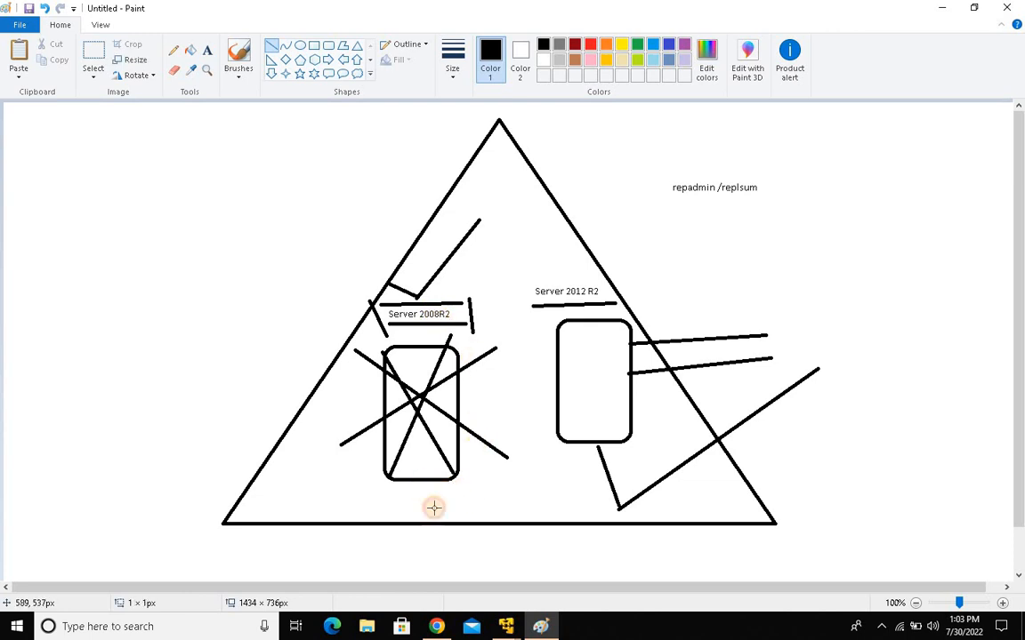
drag(424, 484, 439, 515)
drag(514, 451, 436, 514)
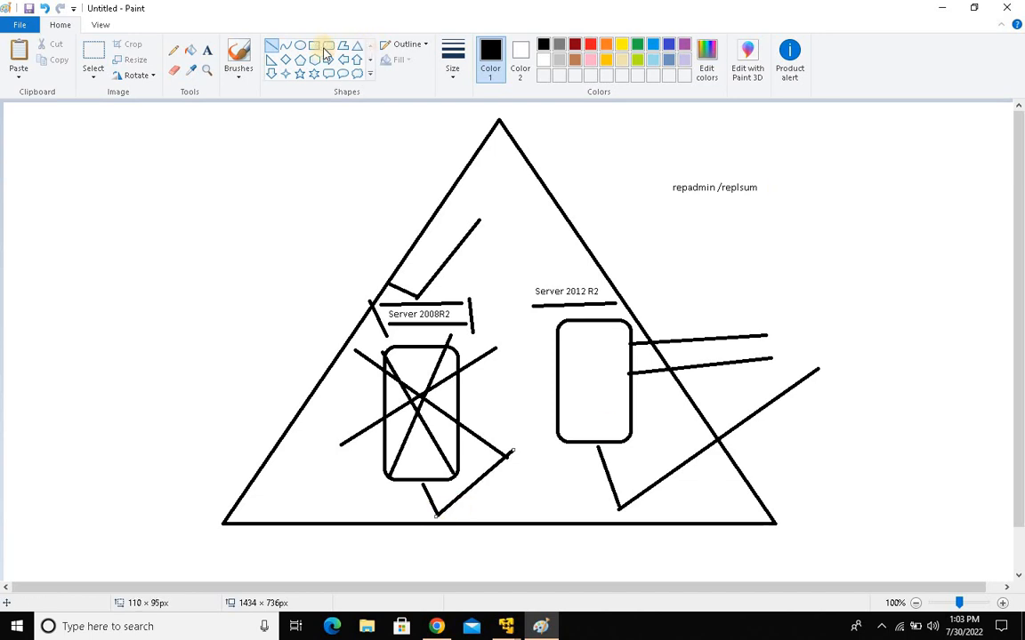
Reopen a text box over the repadmin /replsum note and commit it.
click(206, 50)
drag(631, 178, 847, 290)
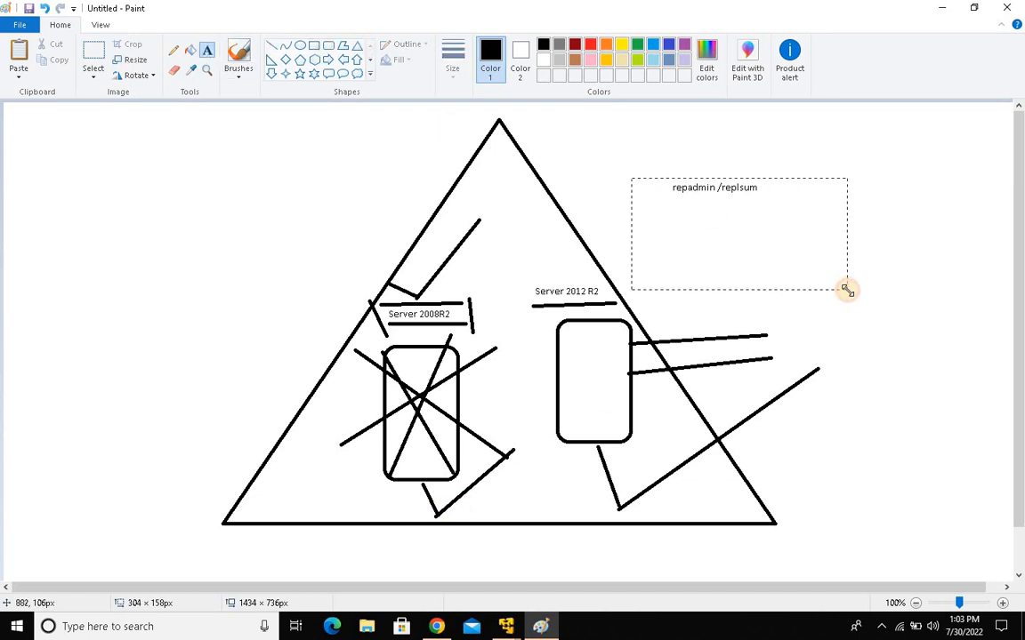
click(887, 336)
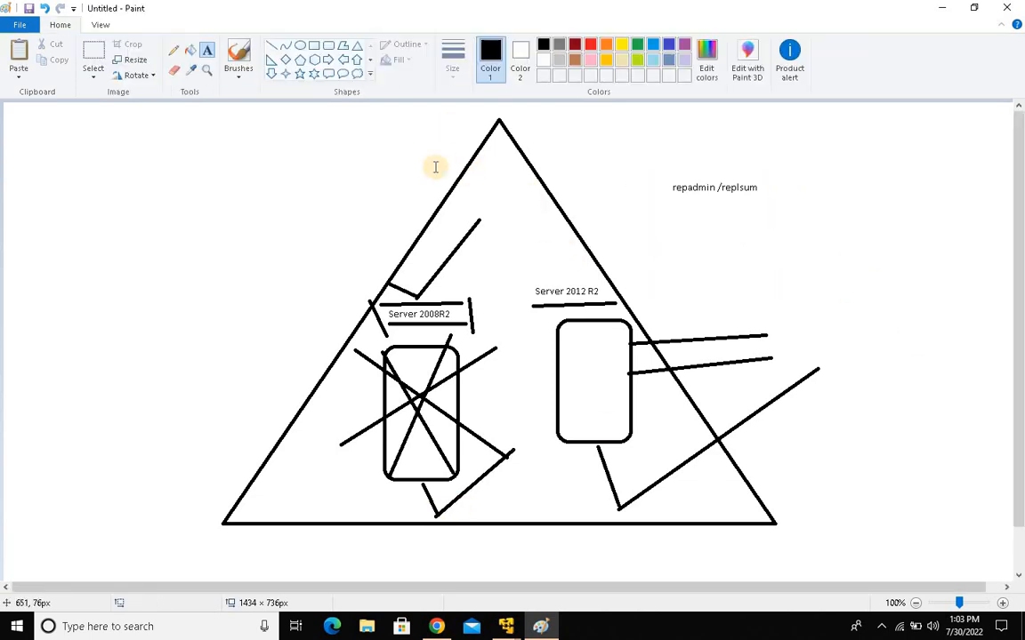
Add the contoso.com label above the triangle's left side, then frame text boxes around the server labels.
drag(354, 138, 462, 183)
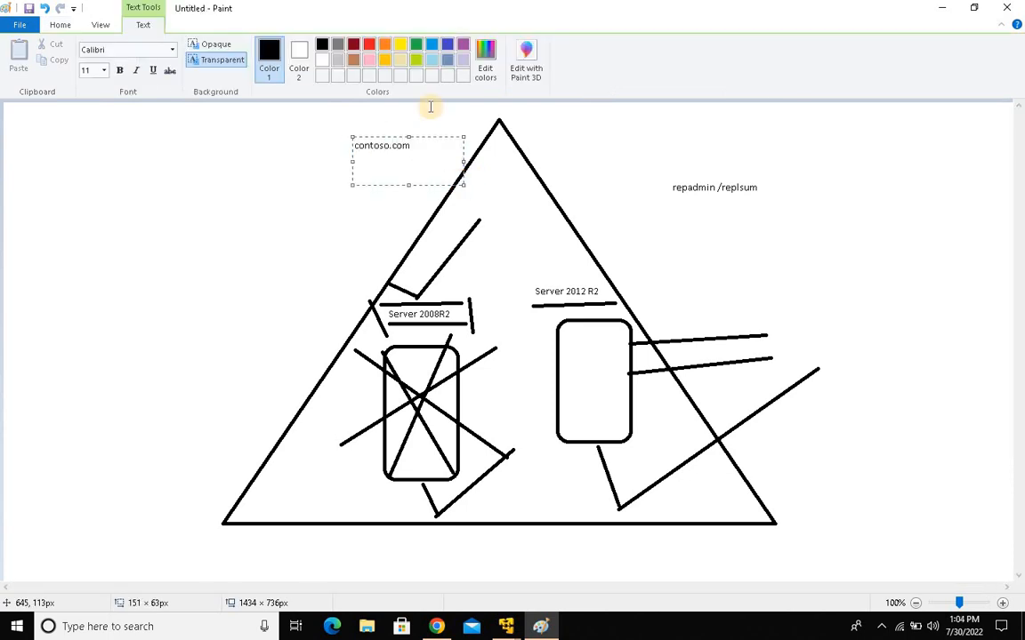
click(355, 206)
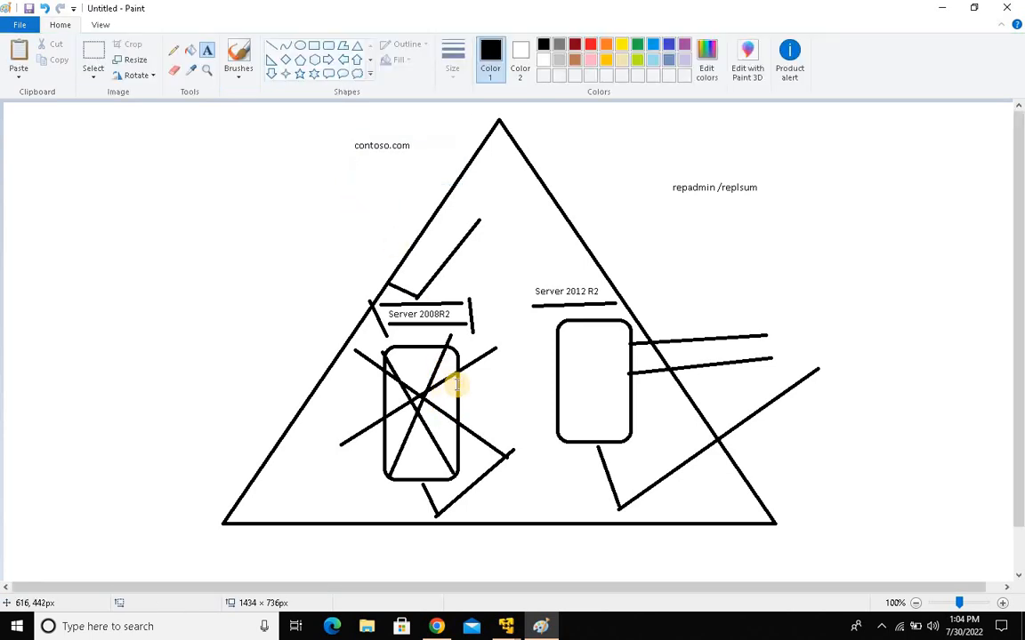
drag(389, 314, 458, 313)
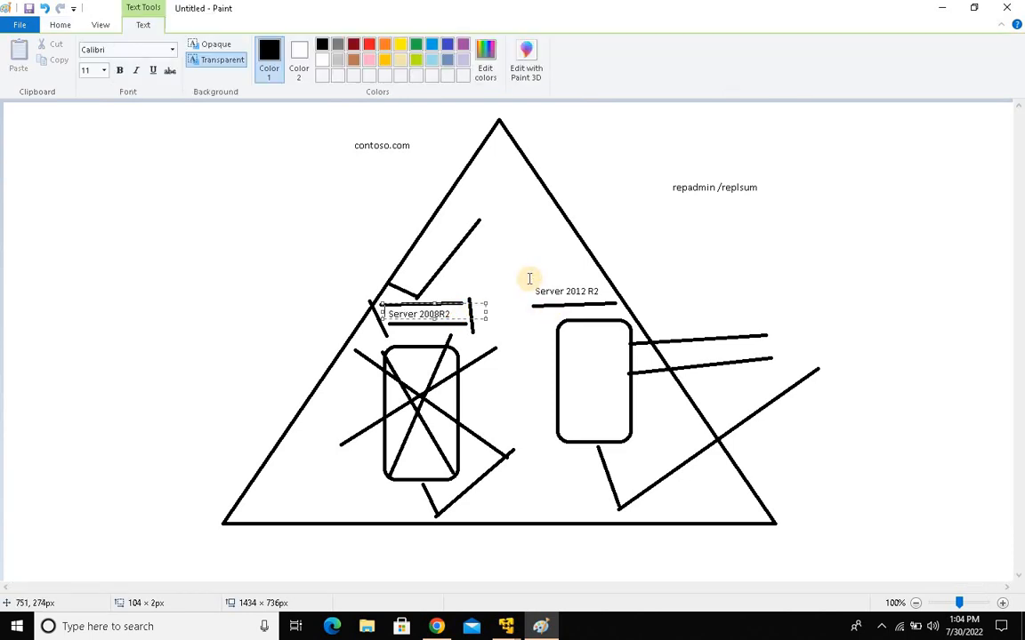
drag(525, 278, 625, 301)
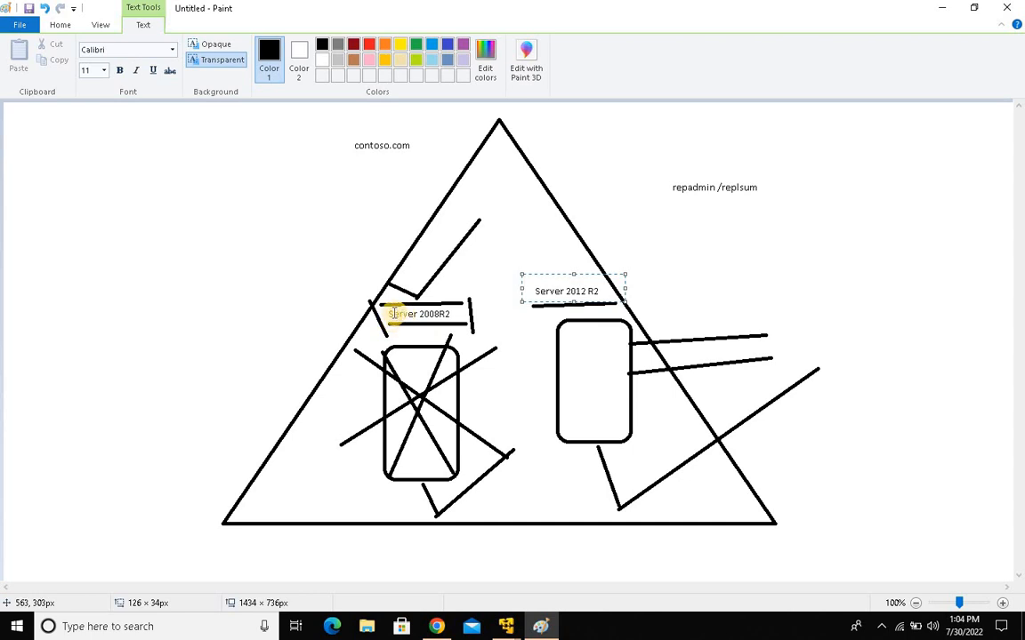
drag(381, 305, 461, 319)
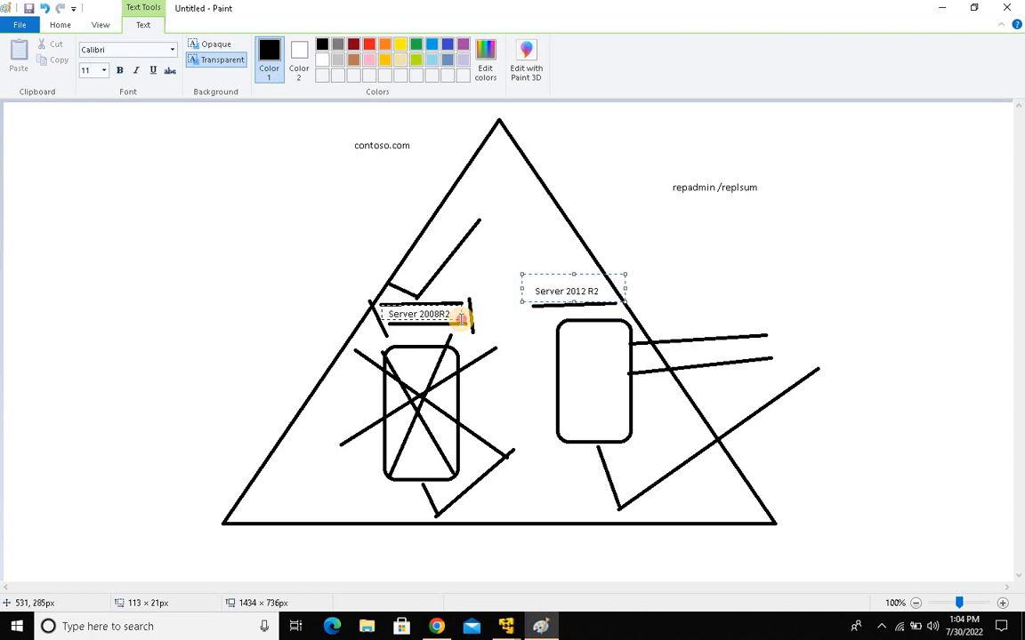
drag(463, 318, 463, 319)
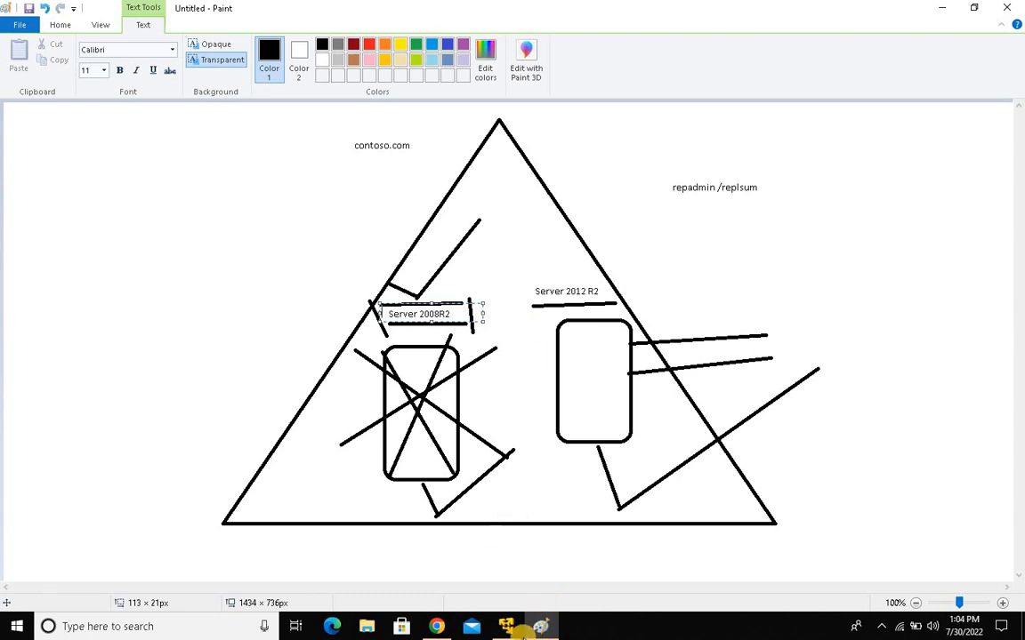
Bring the Contosodc1 virtual machine window to the front.
mouse_move(509, 630)
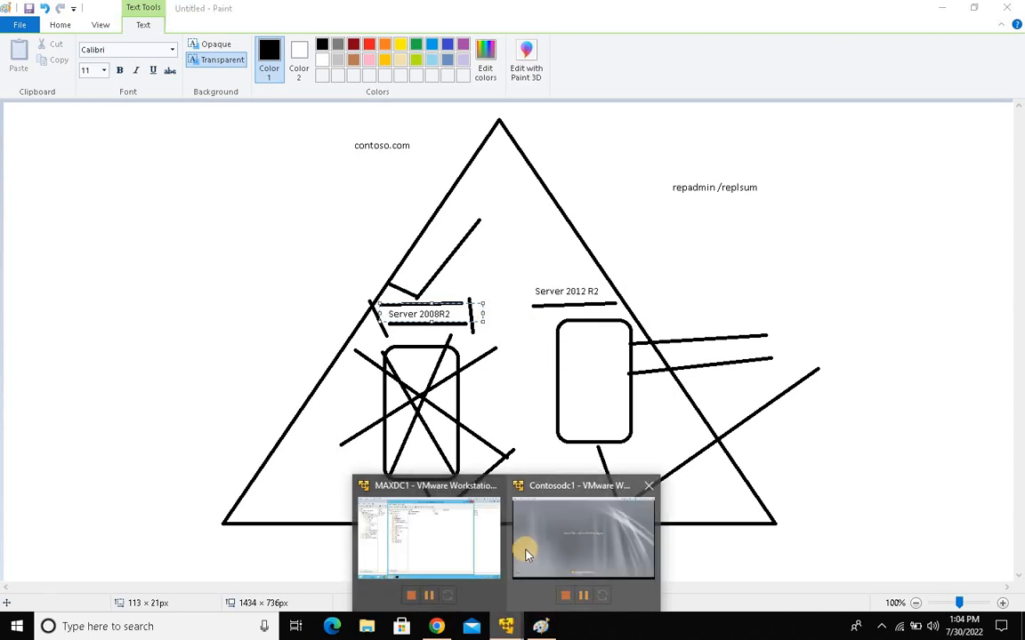
click(405, 544)
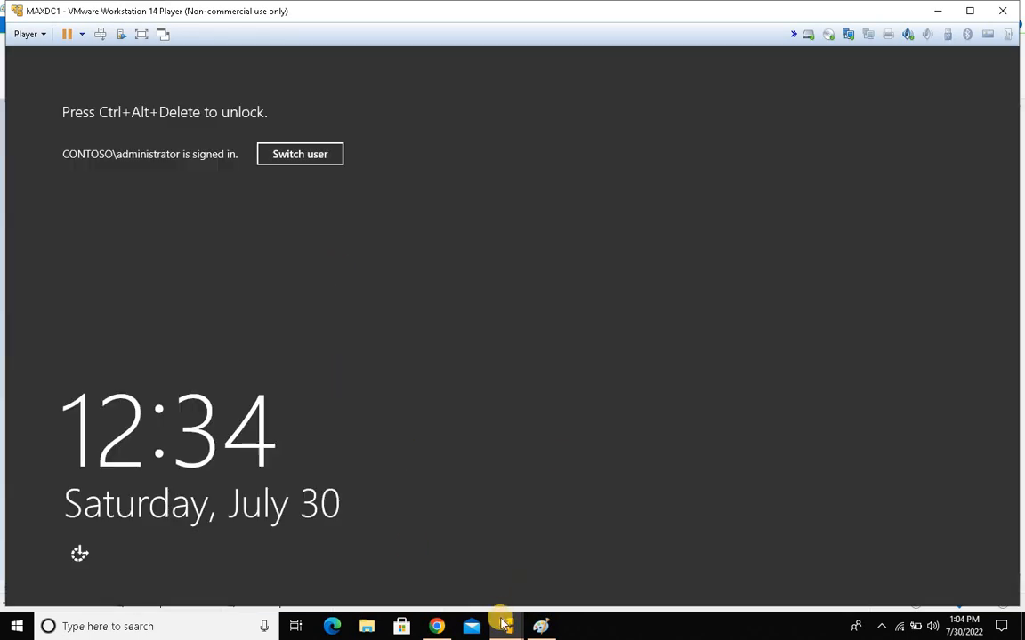
click(506, 627)
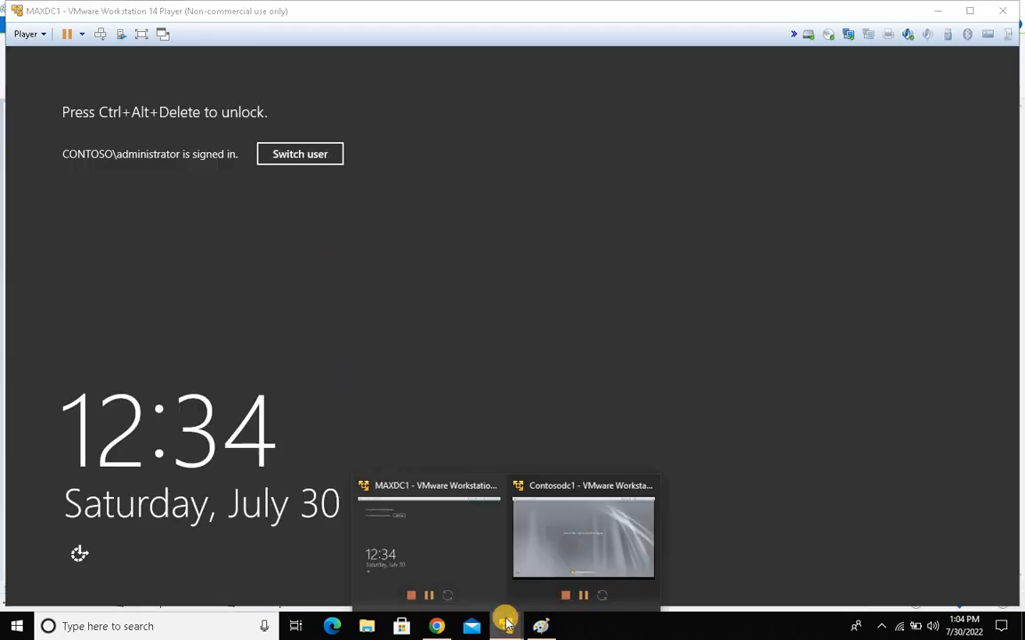
click(552, 543)
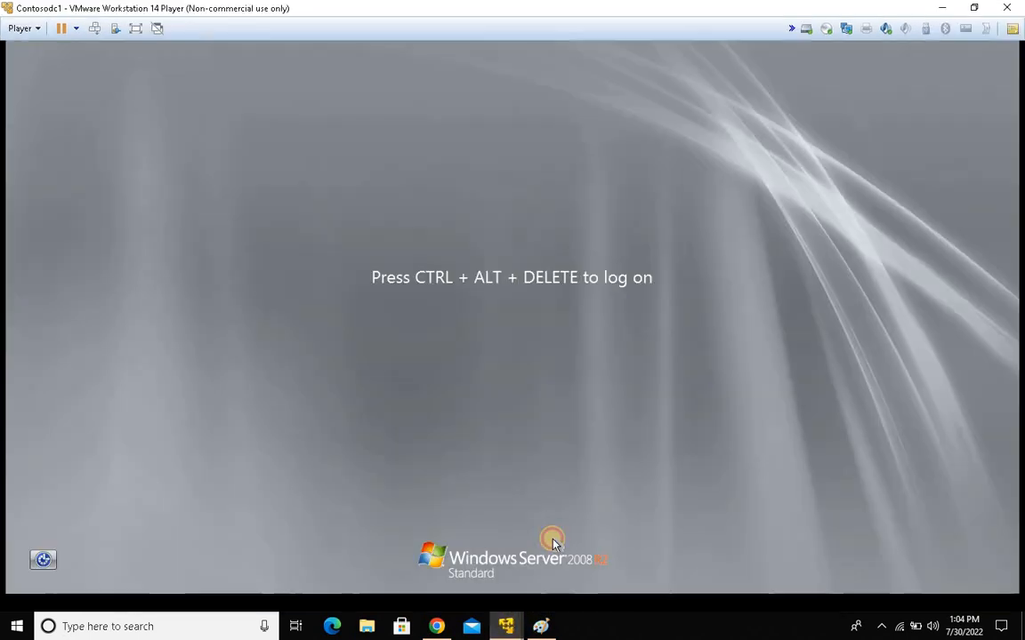
Log on as Administrator, postpone activation and dismiss the genuine-software notice.
click(95, 31)
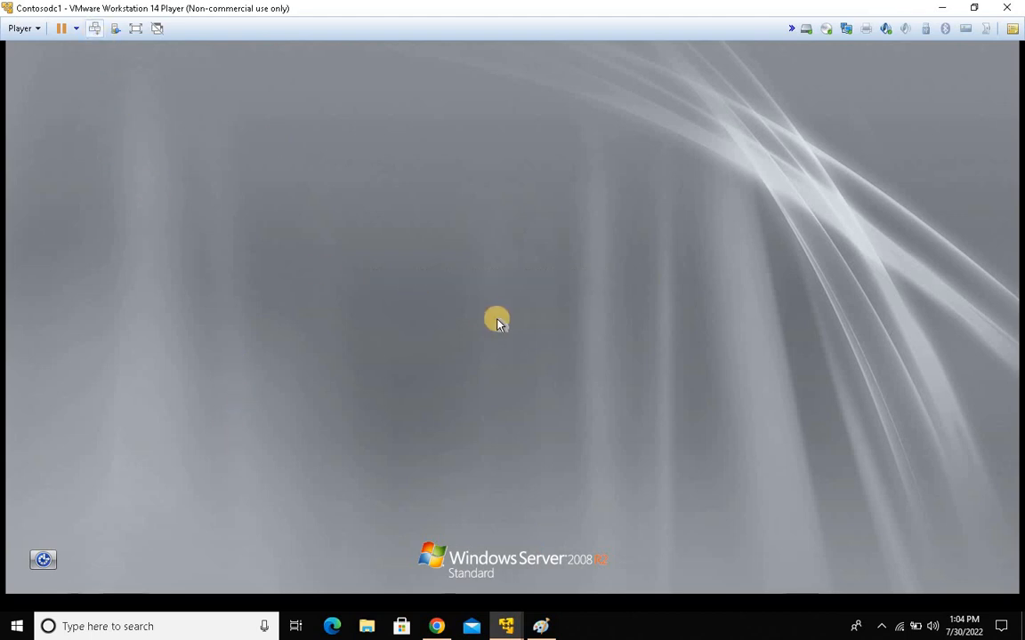
click(465, 394)
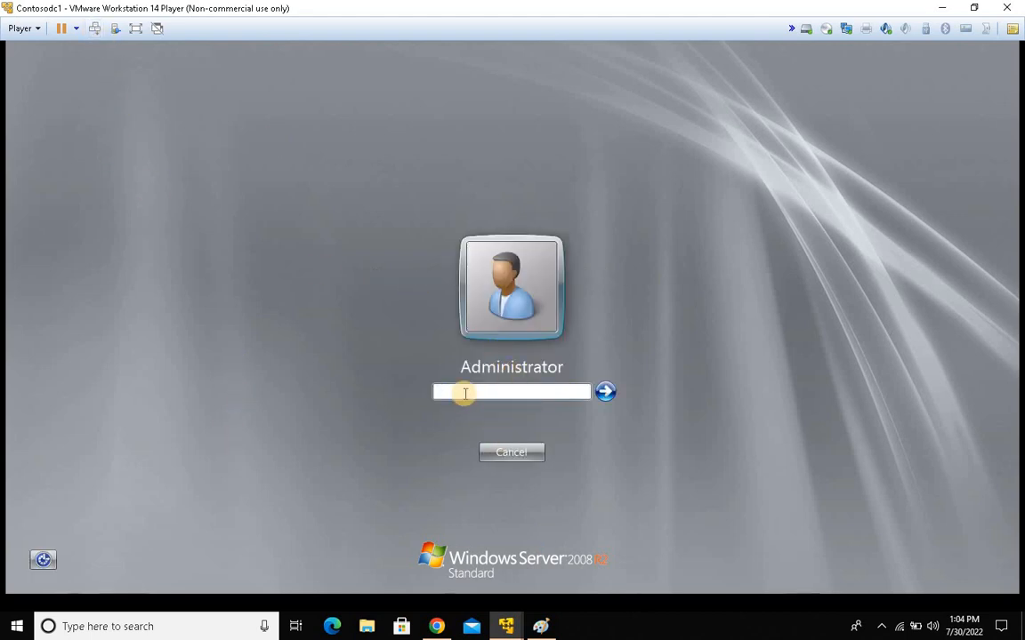
text(•••••••••••)
key(Return)
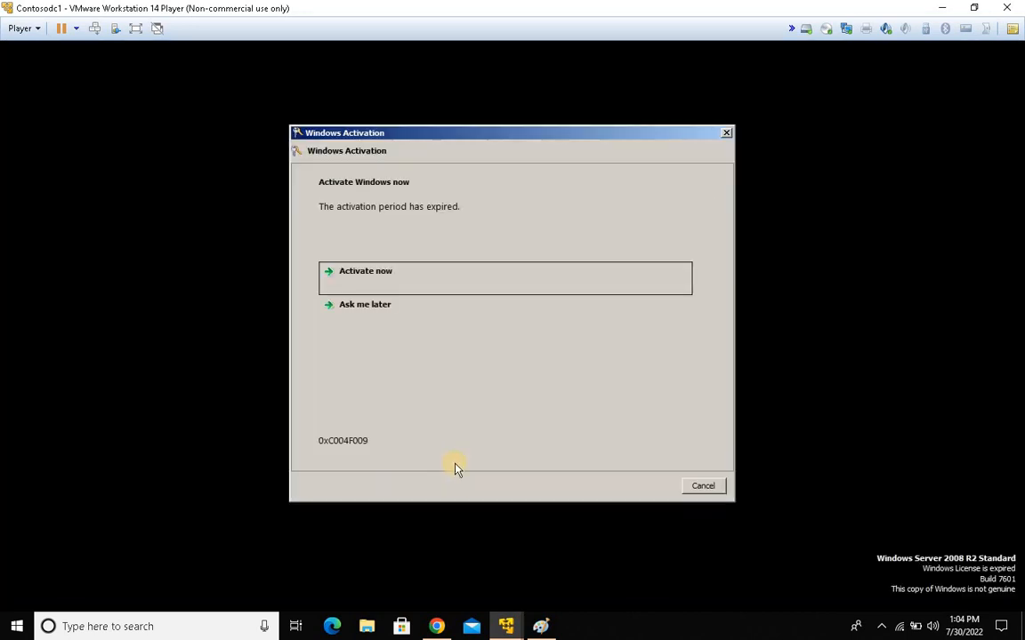
click(371, 307)
click(704, 487)
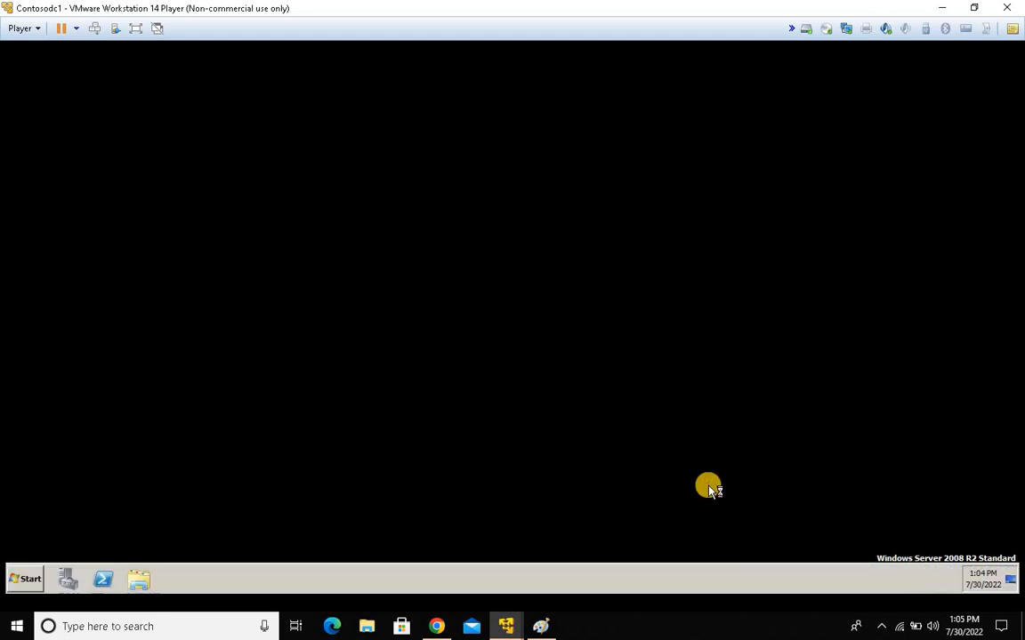
Show WINADC01's System properties from Start > Computer, closing Initial Configuration Tasks and Server Manager.
click(66, 580)
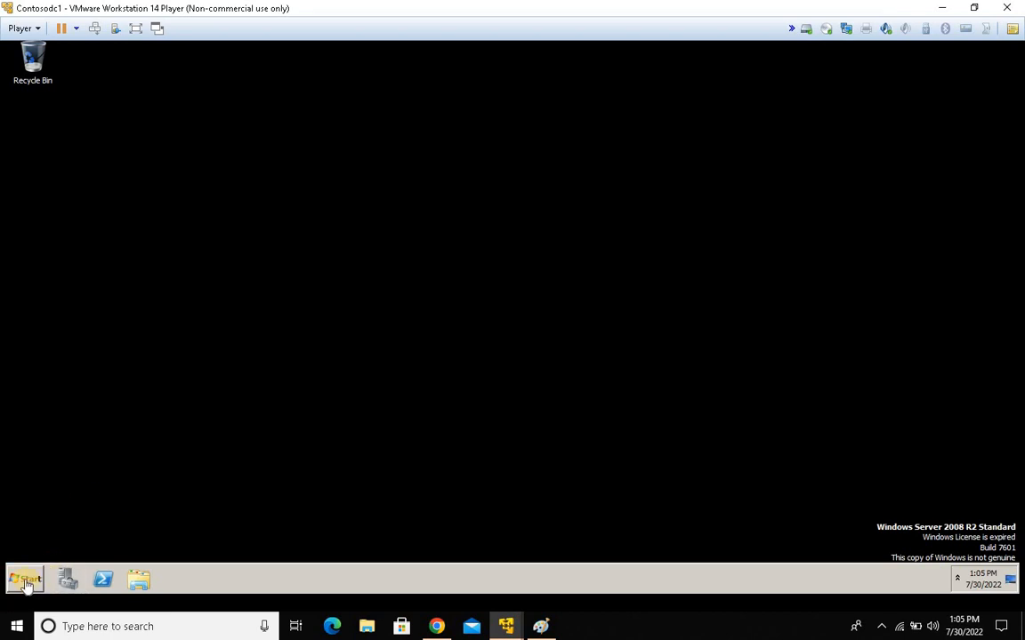
click(31, 583)
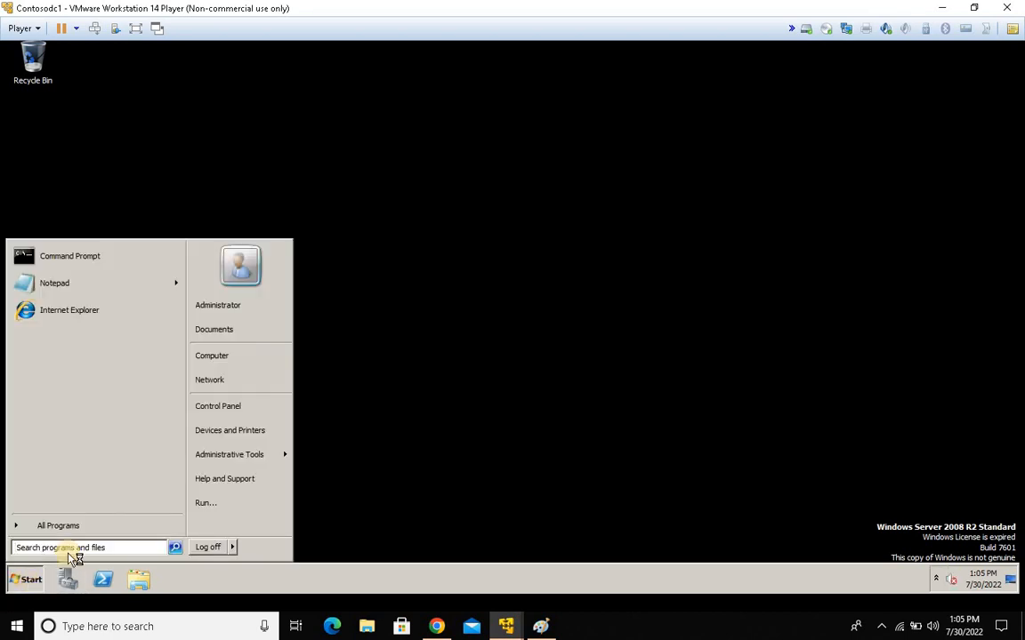
right_click(213, 359)
key(Escape)
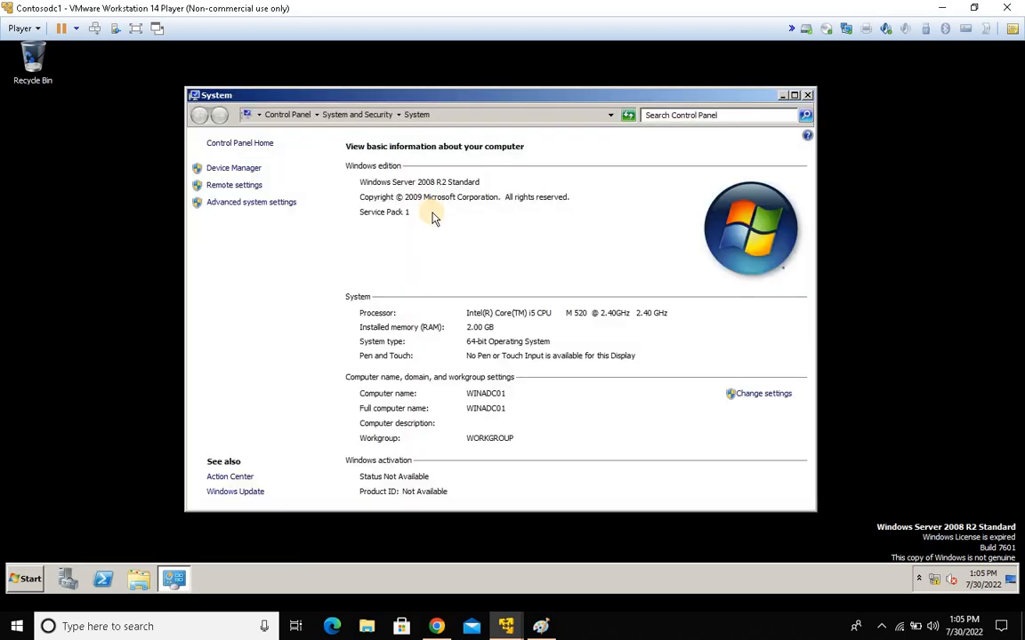
drag(289, 98, 302, 85)
click(866, 45)
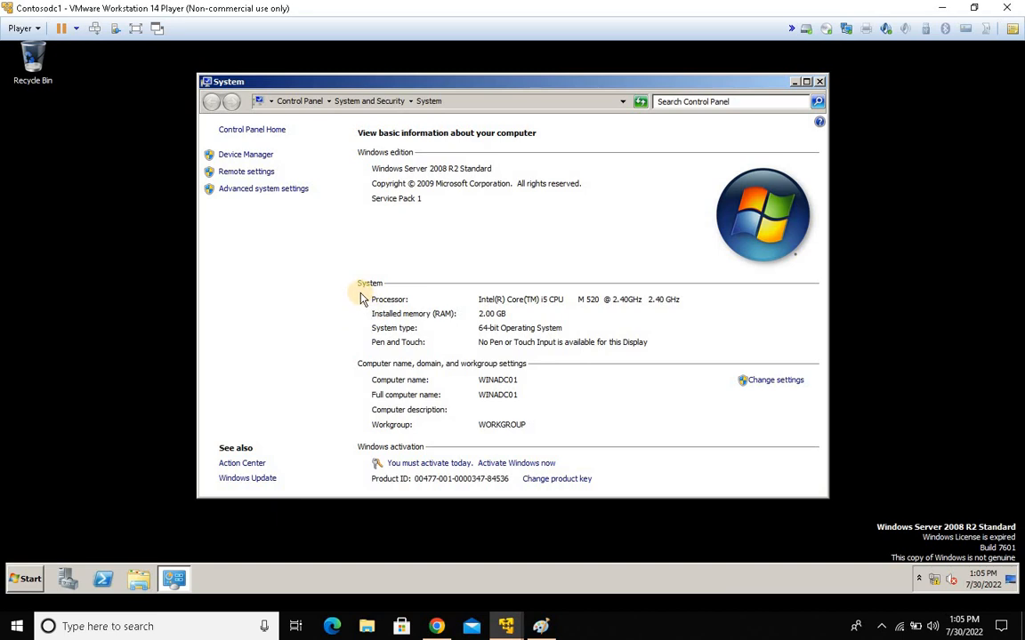
click(814, 45)
Set WINADC01 to be a member of the contoso.com domain in Computer Name/Domain Changes.
click(767, 381)
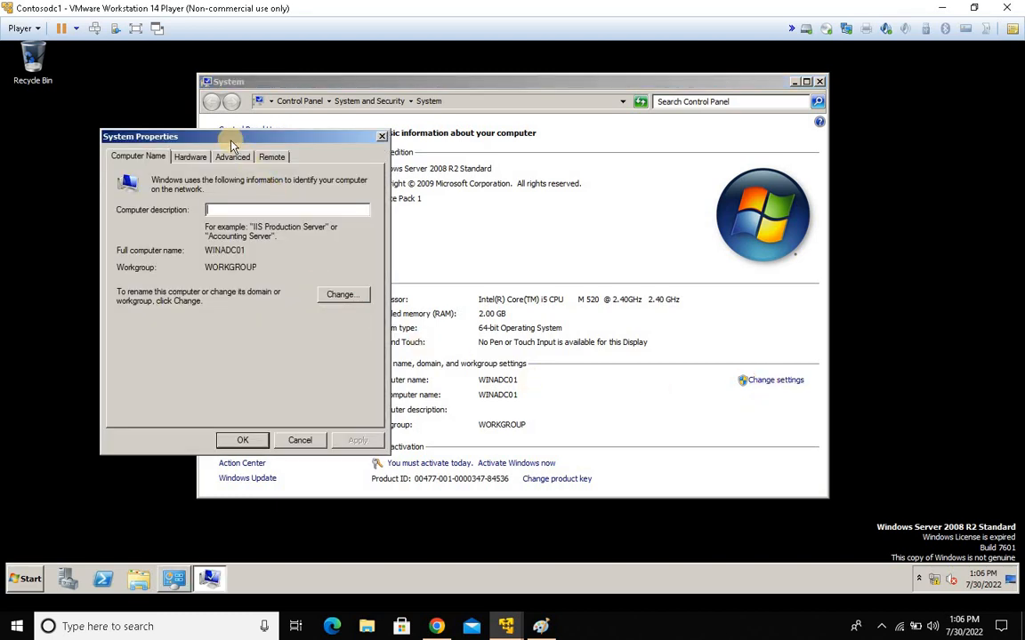
drag(232, 138, 537, 119)
click(636, 281)
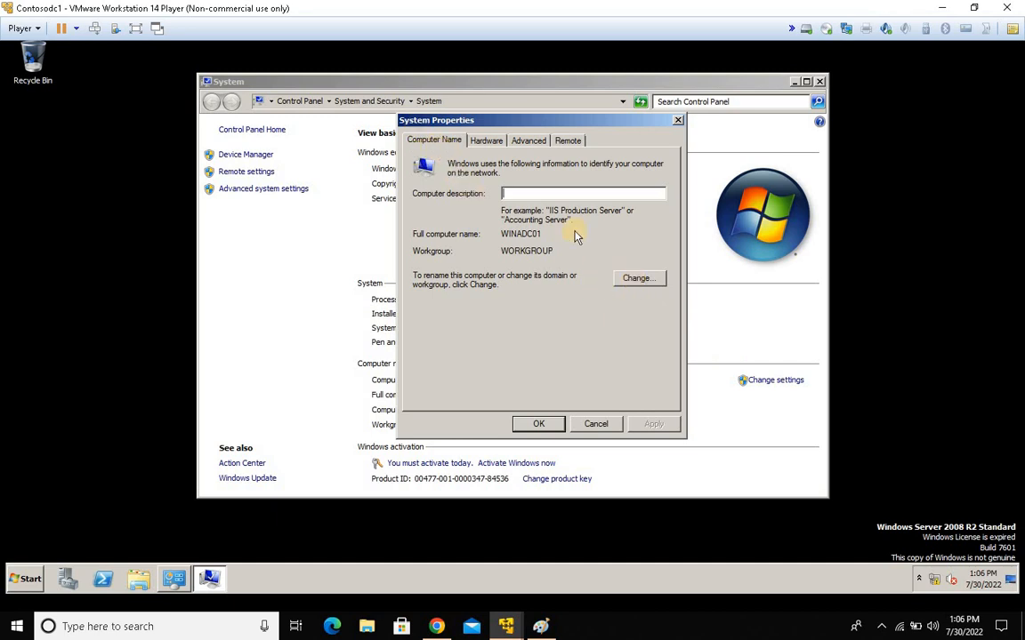
click(633, 281)
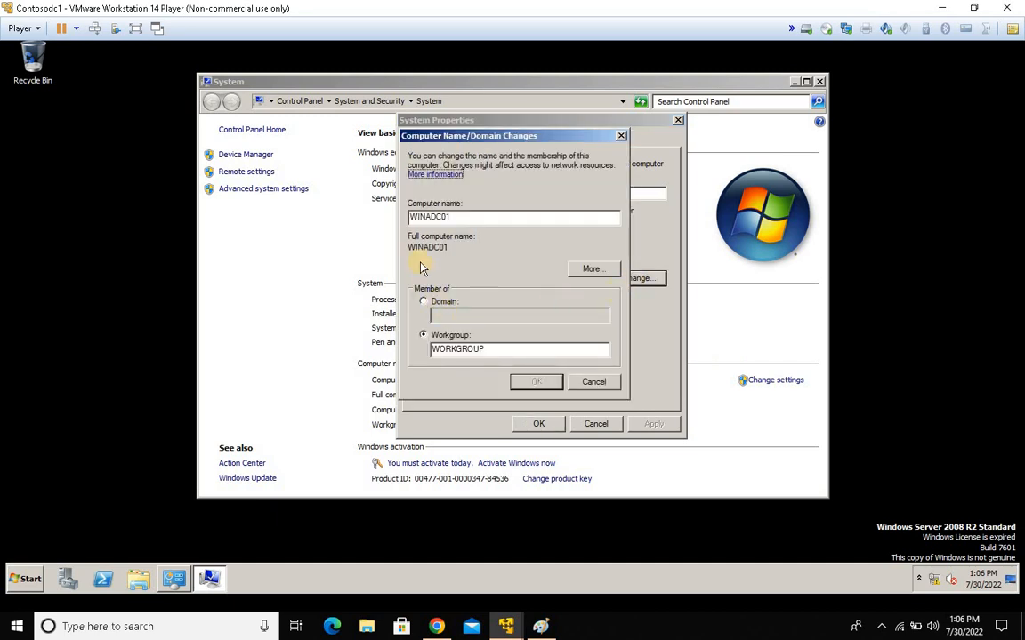
drag(500, 136, 499, 119)
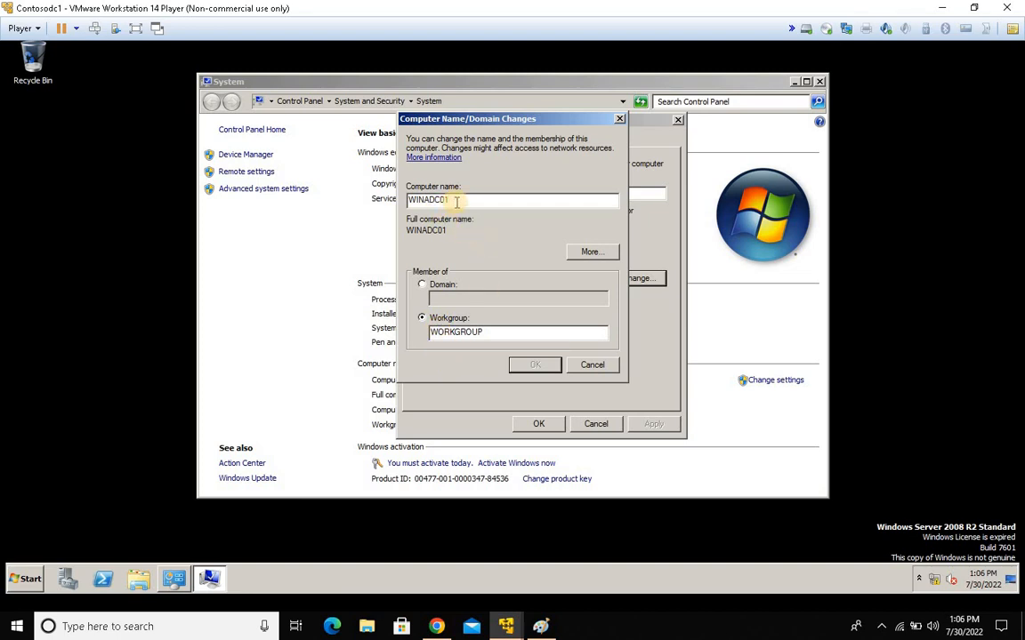
click(424, 288)
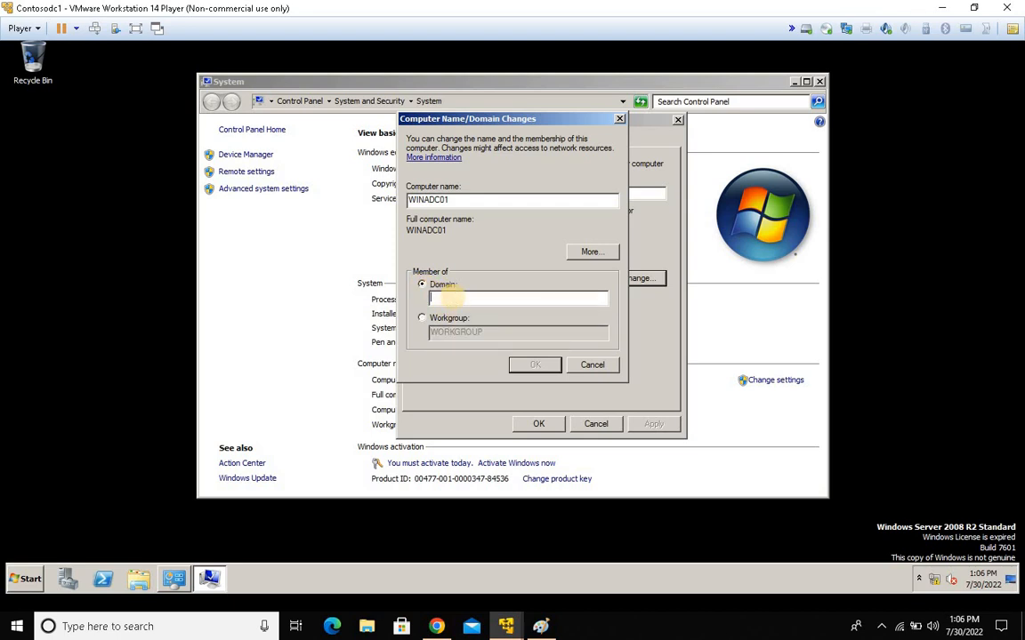
text(contoso.com)
key(Return)
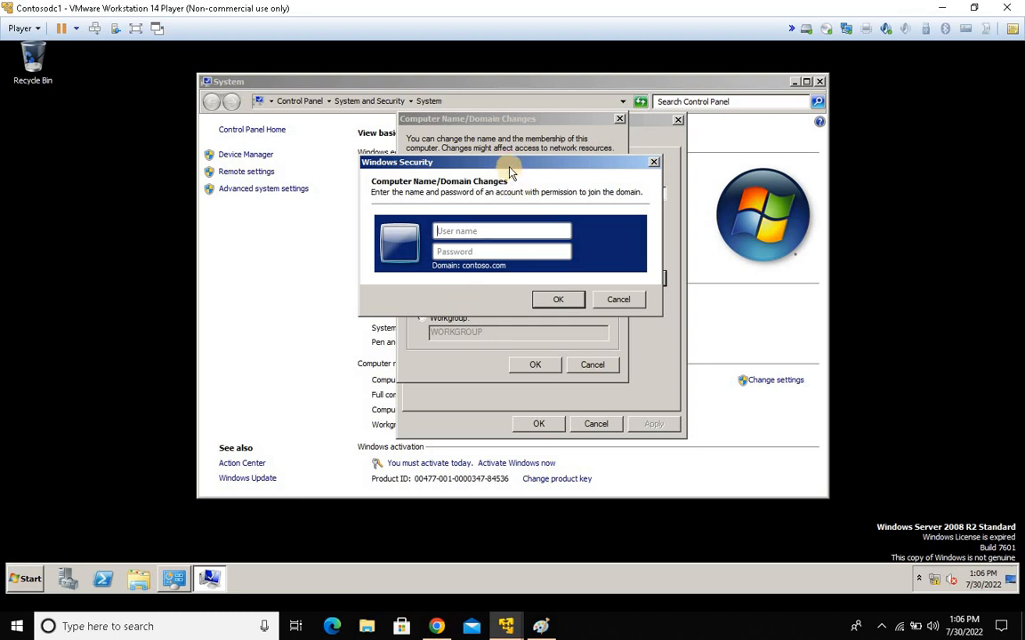
Submit the administrator user name and password to join contoso.com, retyping the password.
drag(508, 164, 476, 131)
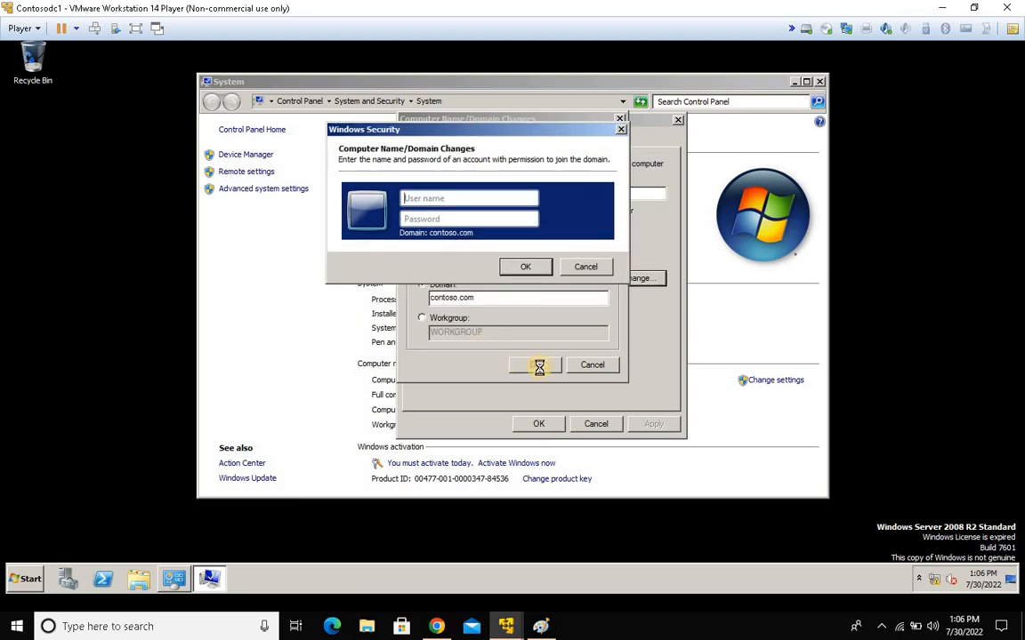
click(418, 200)
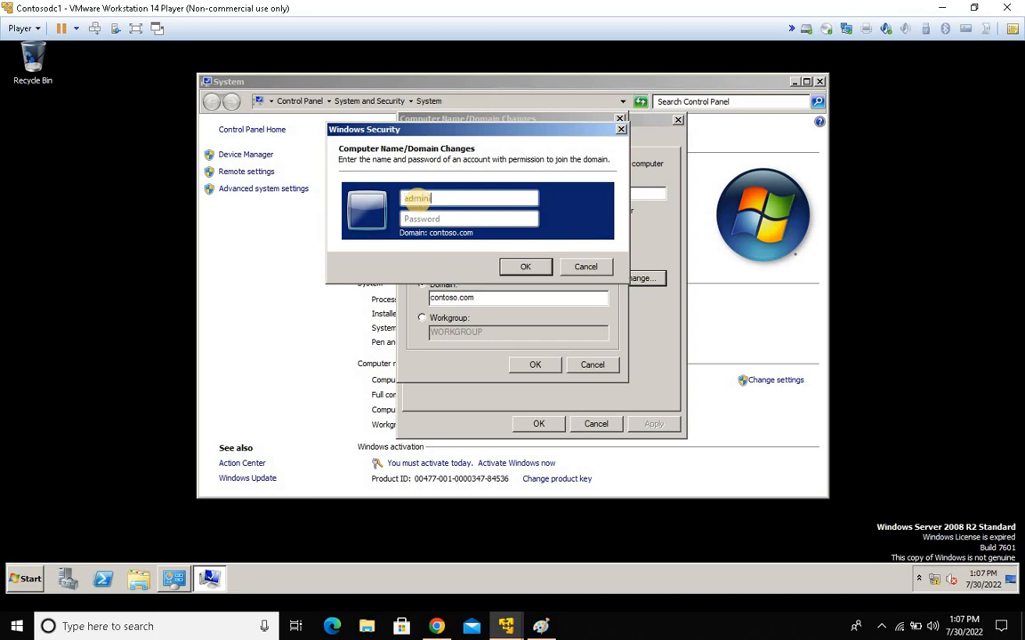
text(rator)
key(Tab)
text(*****)
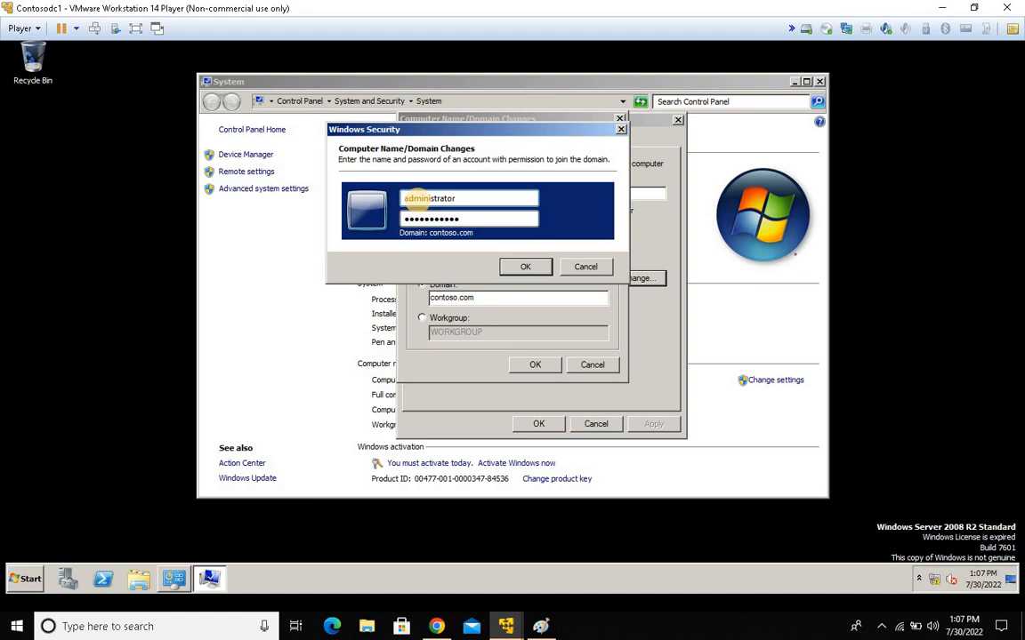
key(BackSpace)
key(BackSpace)
key(BackSpace)
key(BackSpace)
key(BackSpace)
key(BackSpace)
key(BackSpace)
key(BackSpace)
text(*****)
key(BackSpace)
key(BackSpace)
key(BackSpace)
key(BackSpace)
text(***************)
key(Return)
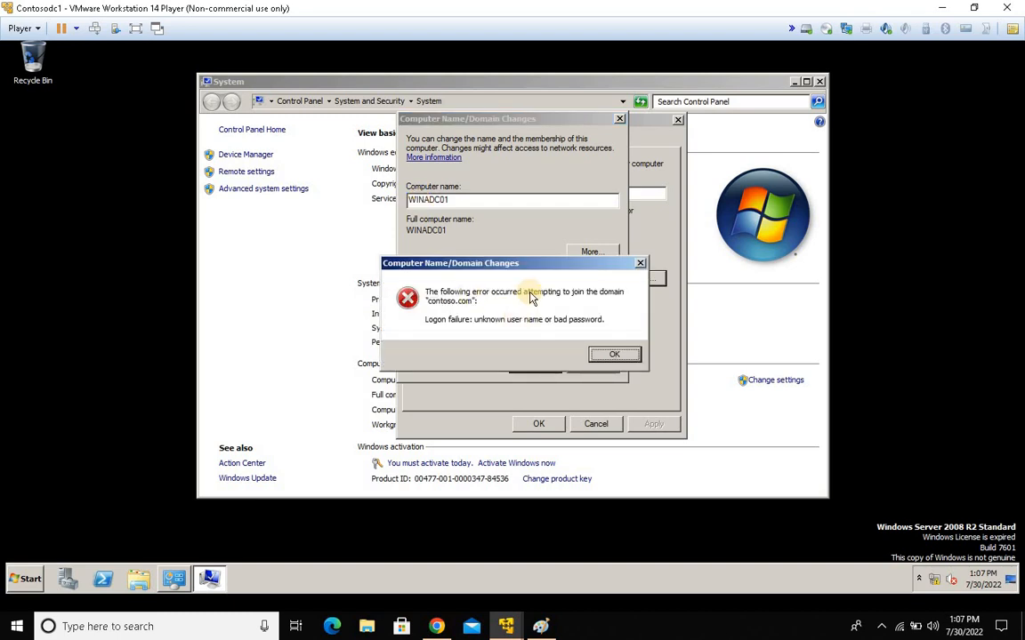
Dismiss the logon-failure error and move the contoso.com domain changes dialog left.
drag(530, 270, 717, 179)
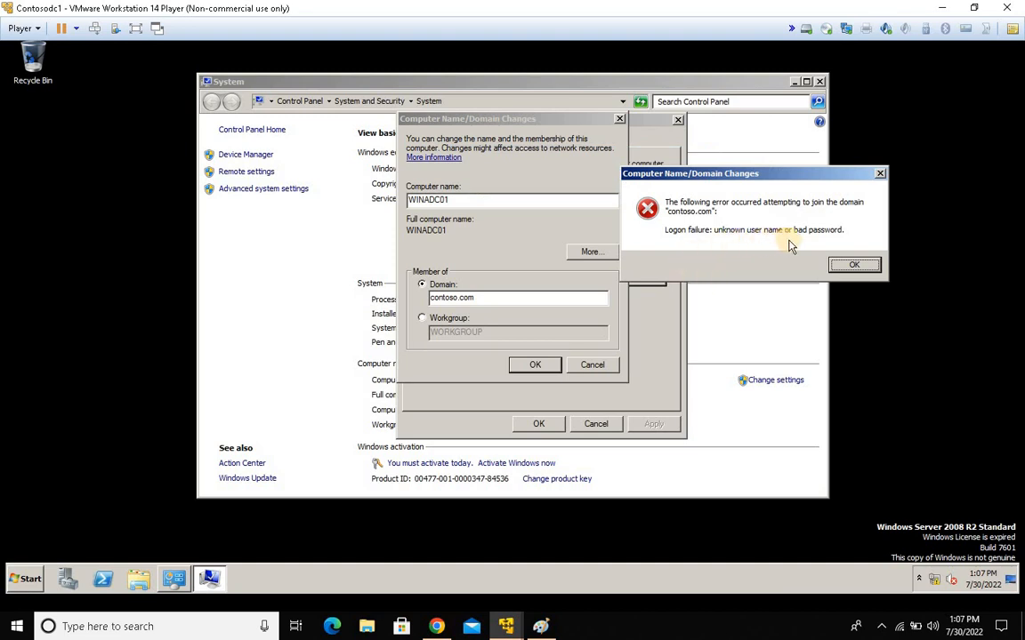
click(852, 266)
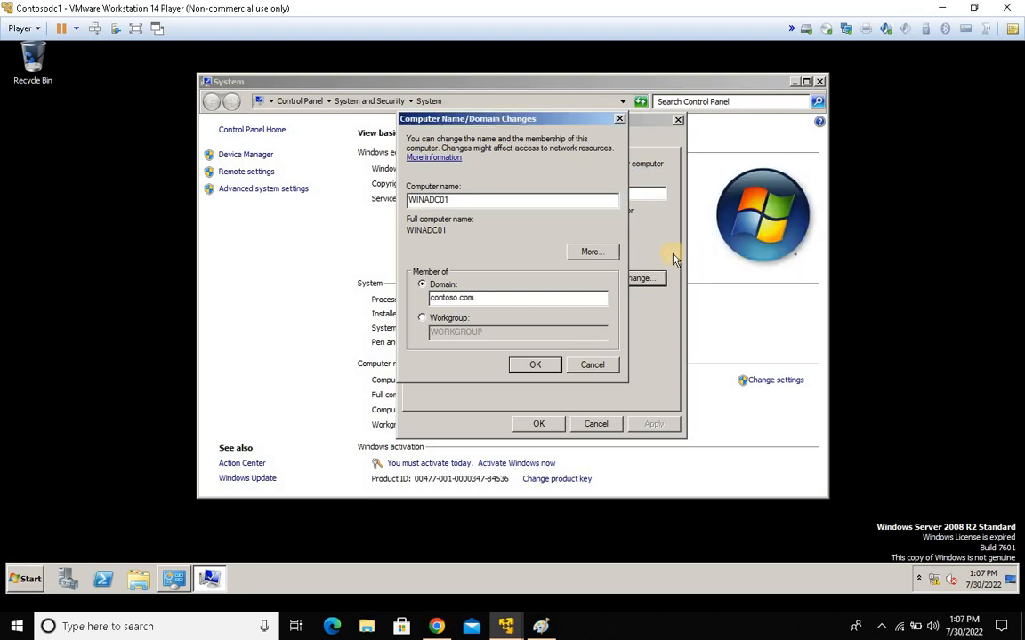
drag(475, 122, 357, 117)
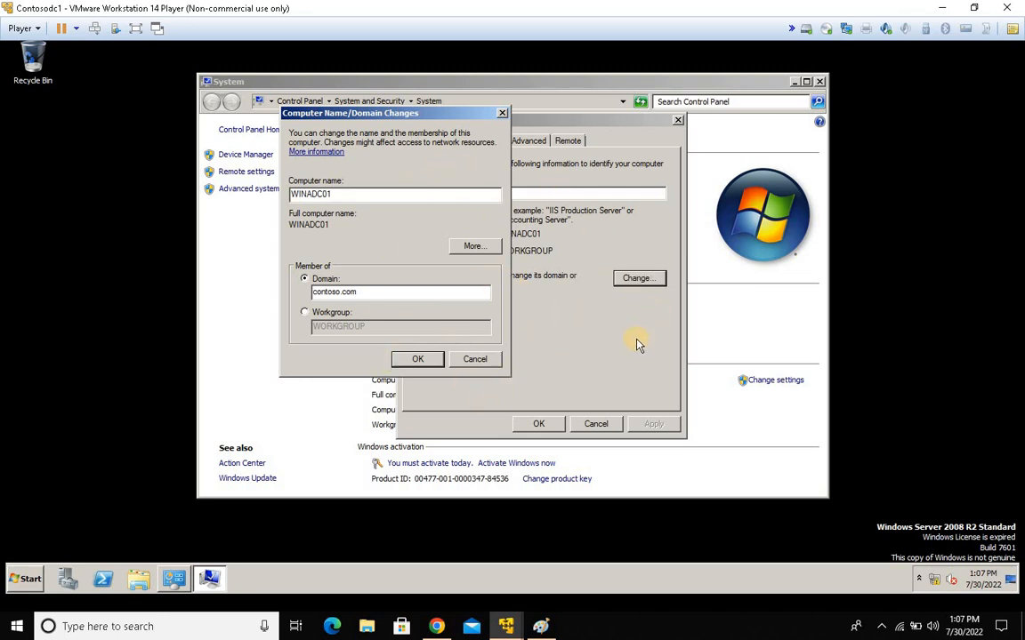
Open Local Disk (C:) from the guest's Computer window and maximize it.
click(26, 580)
click(207, 355)
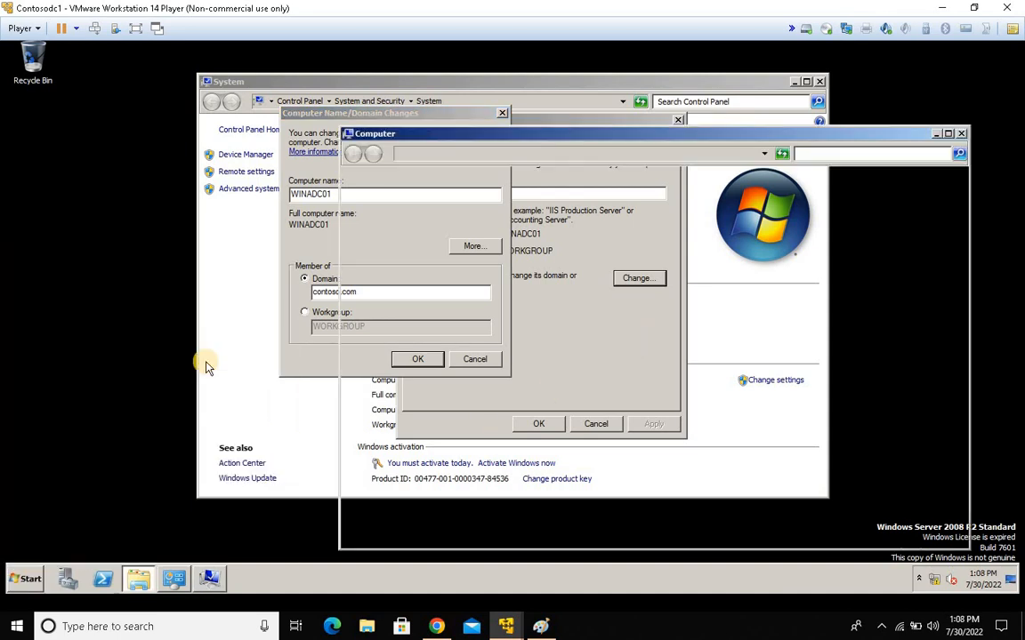
double_click(513, 230)
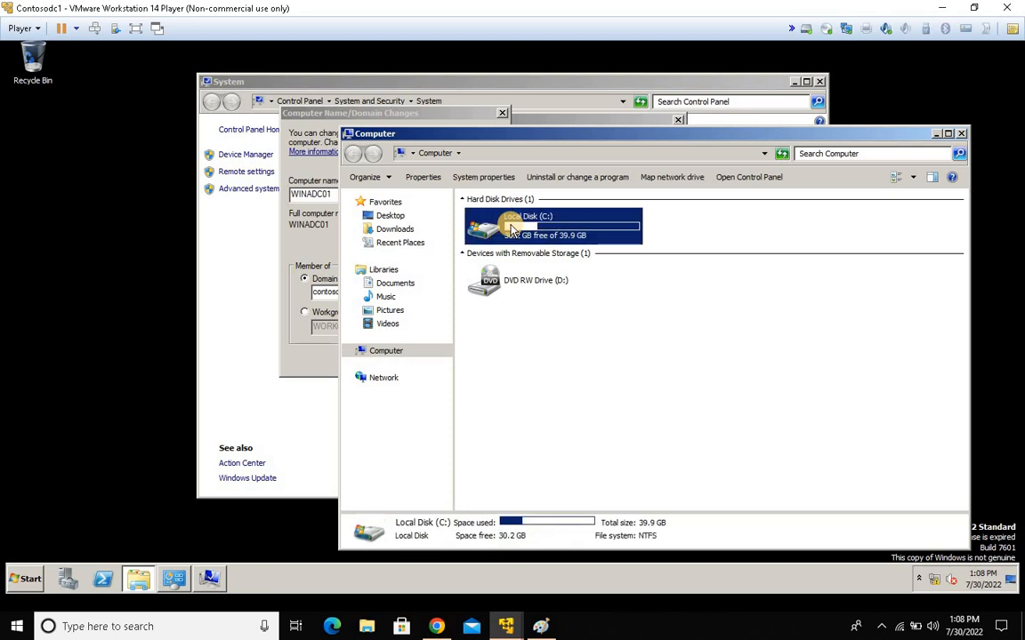
double_click(520, 135)
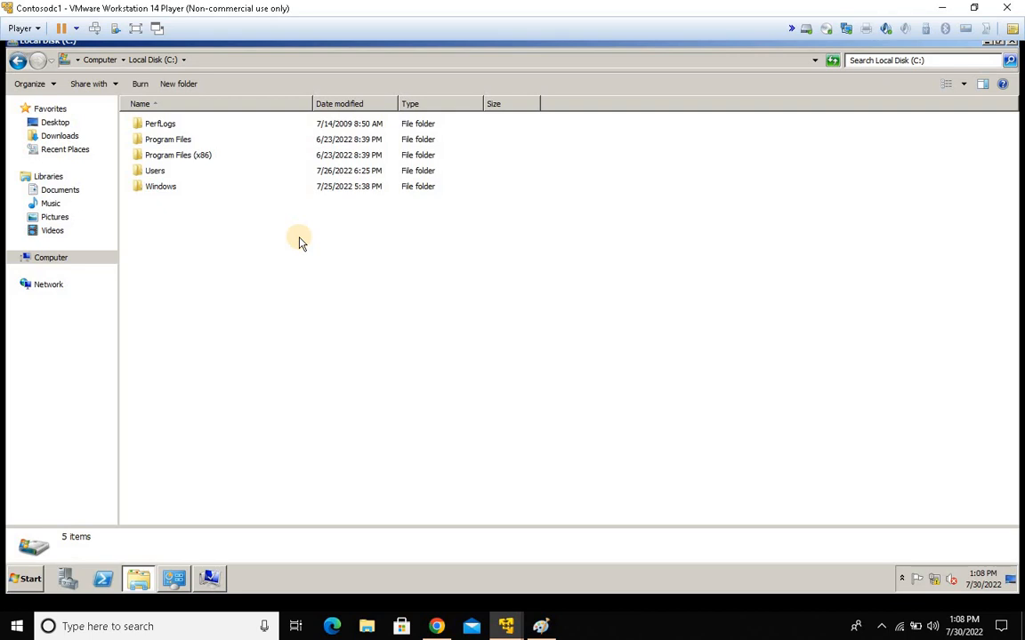
Go into Windows > debug and select the NetSetup log.
double_click(152, 190)
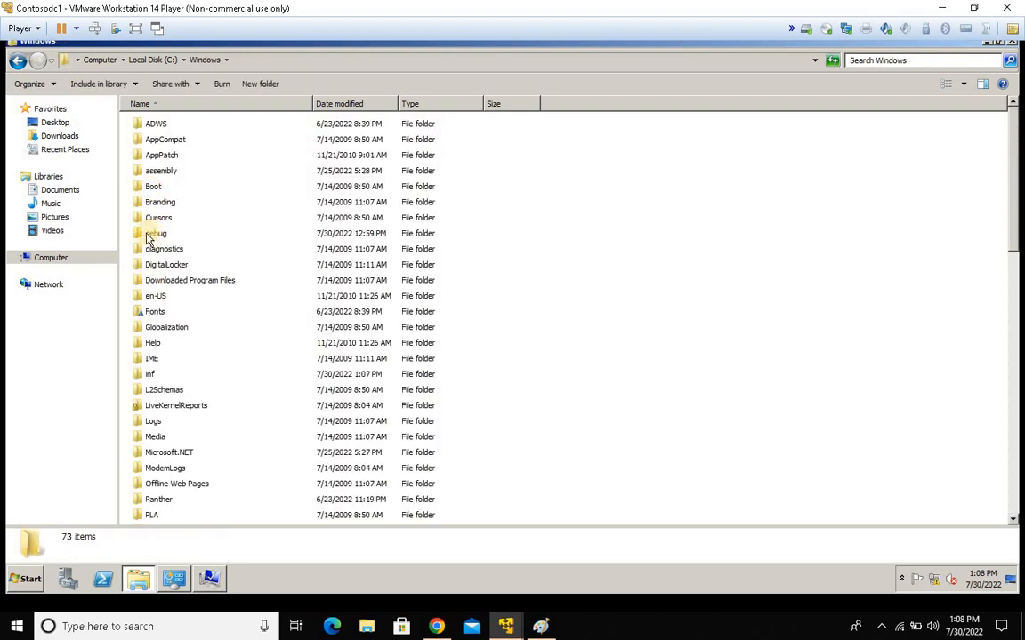
click(149, 234)
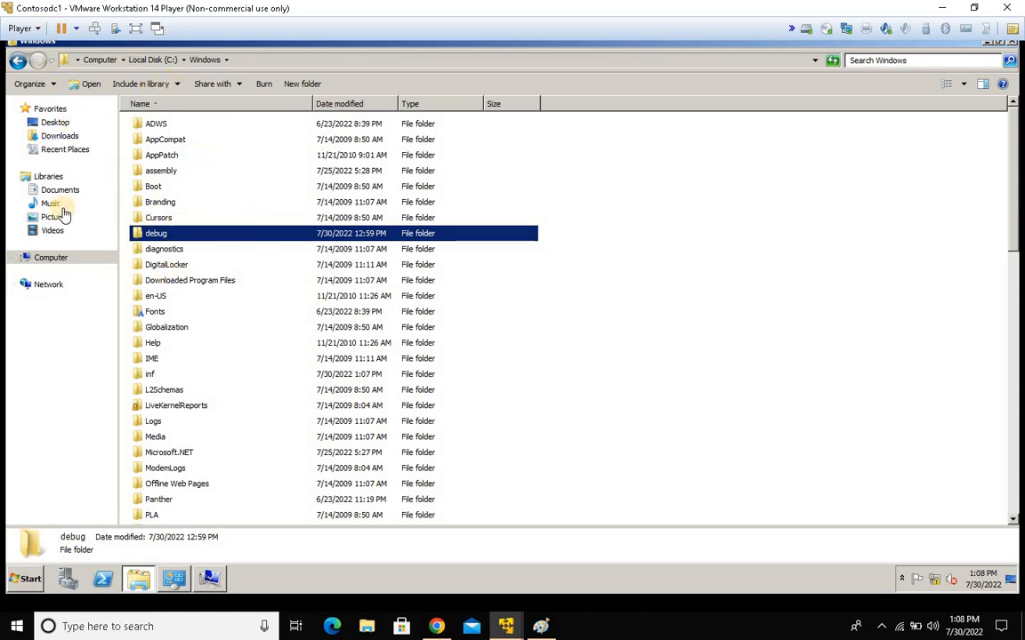
double_click(221, 231)
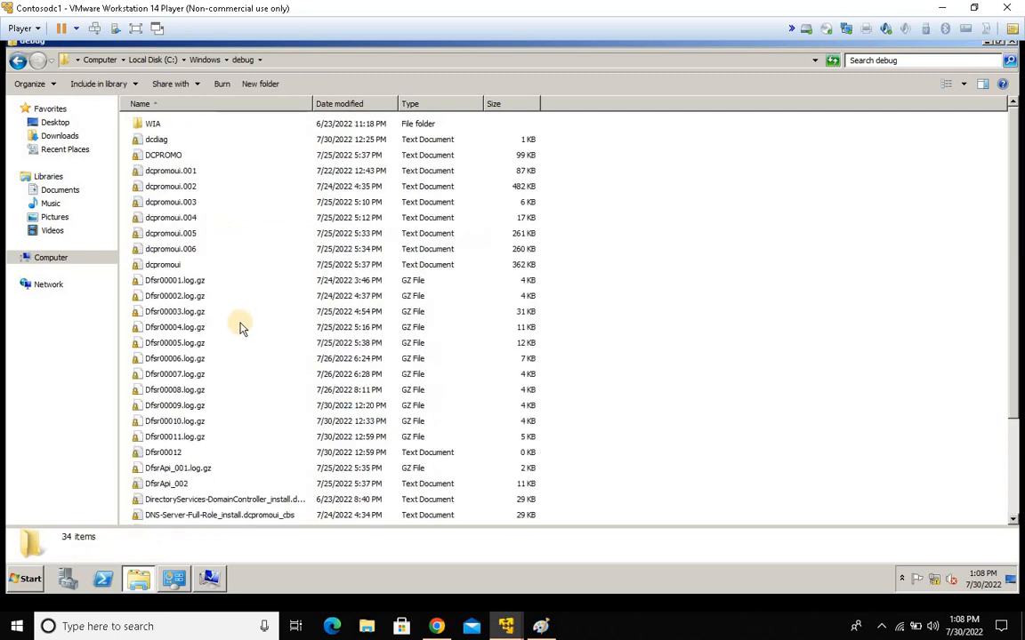
scroll(242, 330, down, 3)
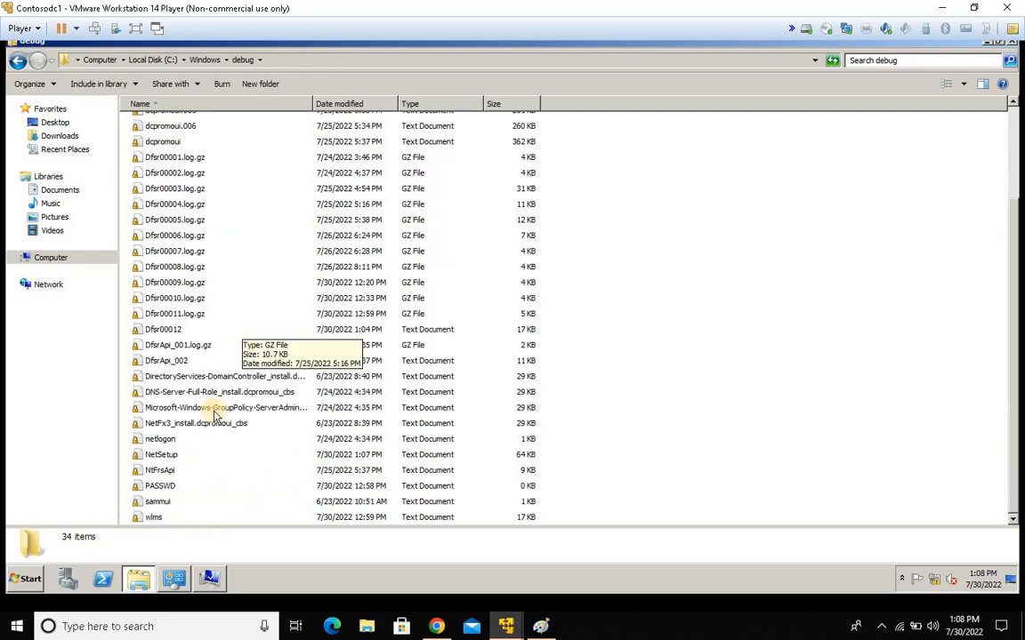
click(160, 455)
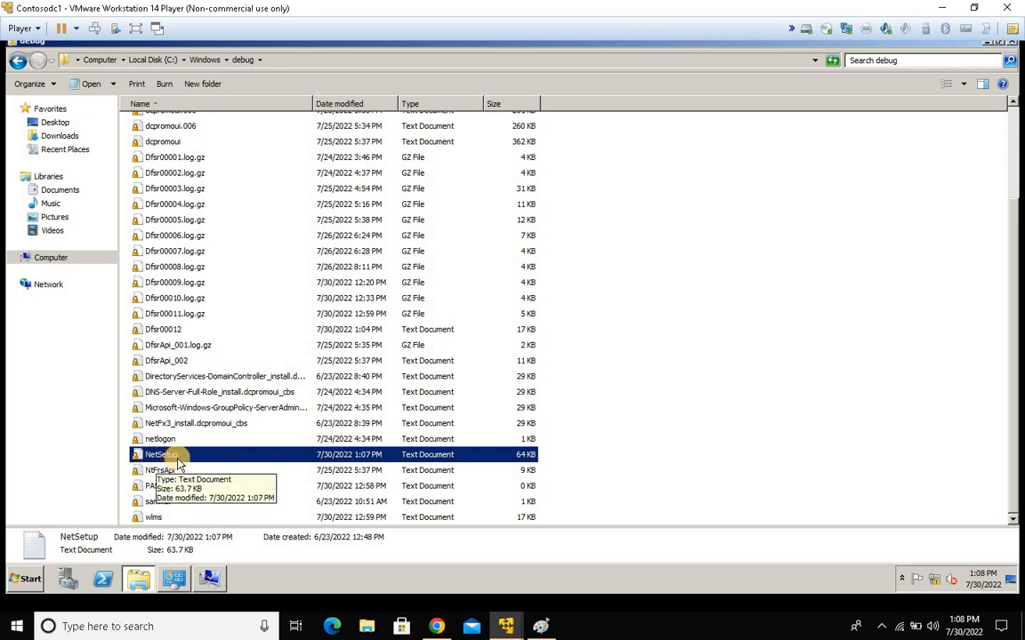
double_click(147, 457)
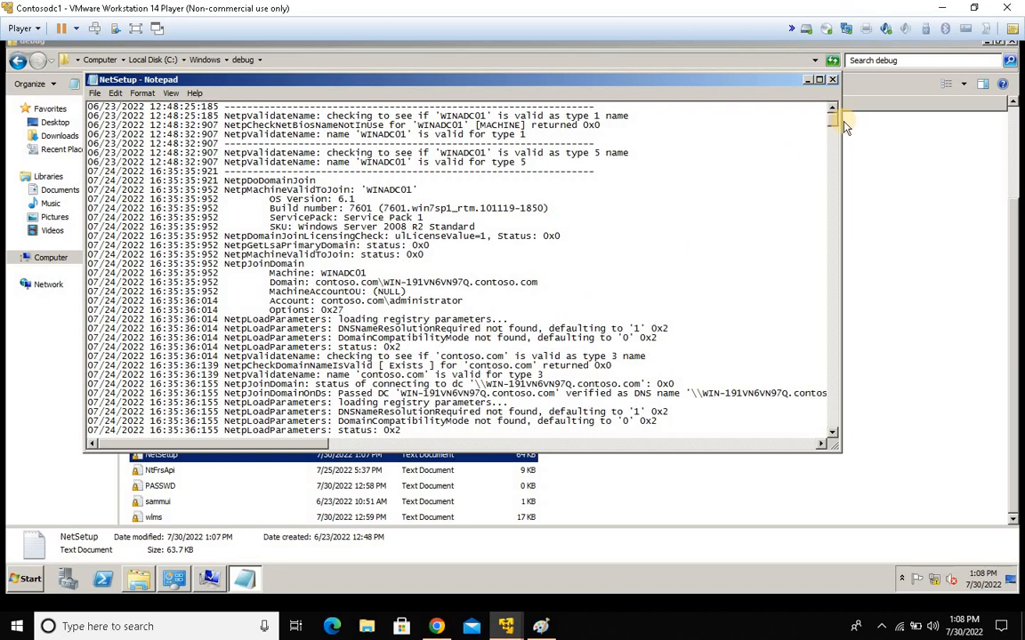
scroll(803, 349, down, 20)
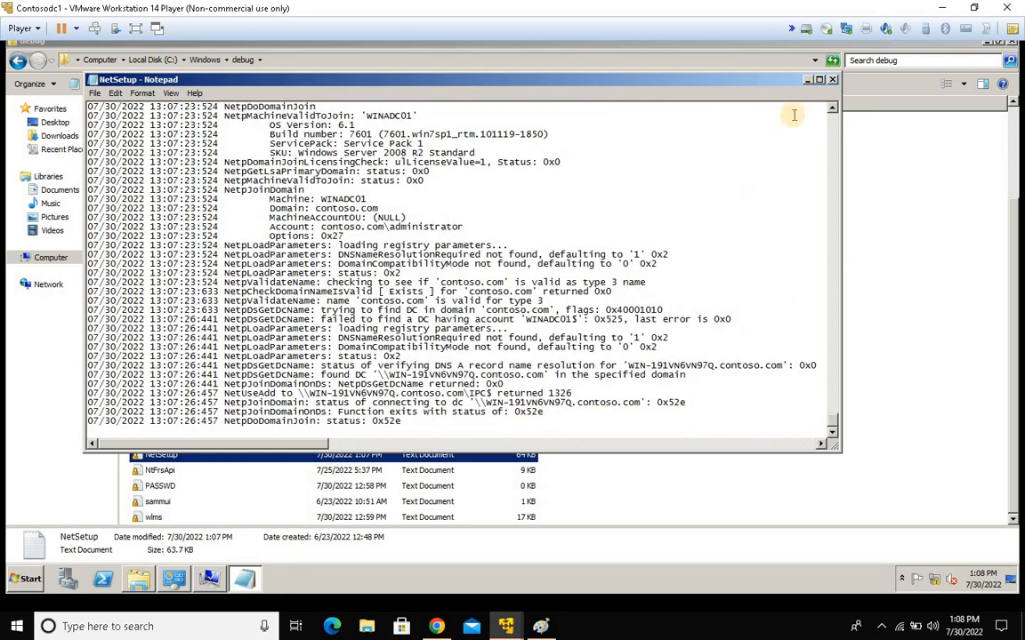
click(819, 79)
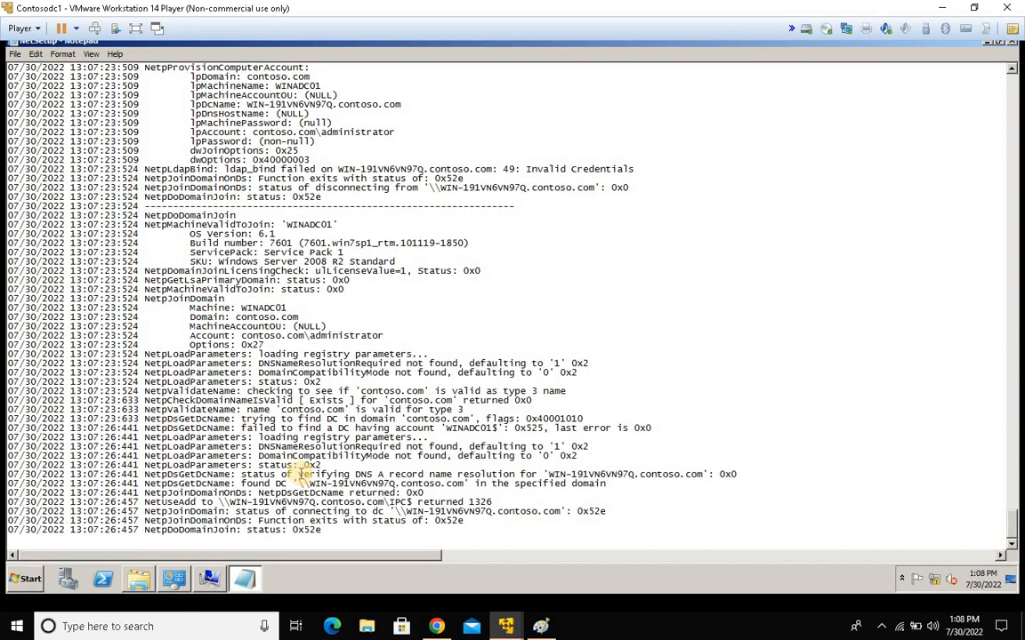
drag(299, 474, 476, 475)
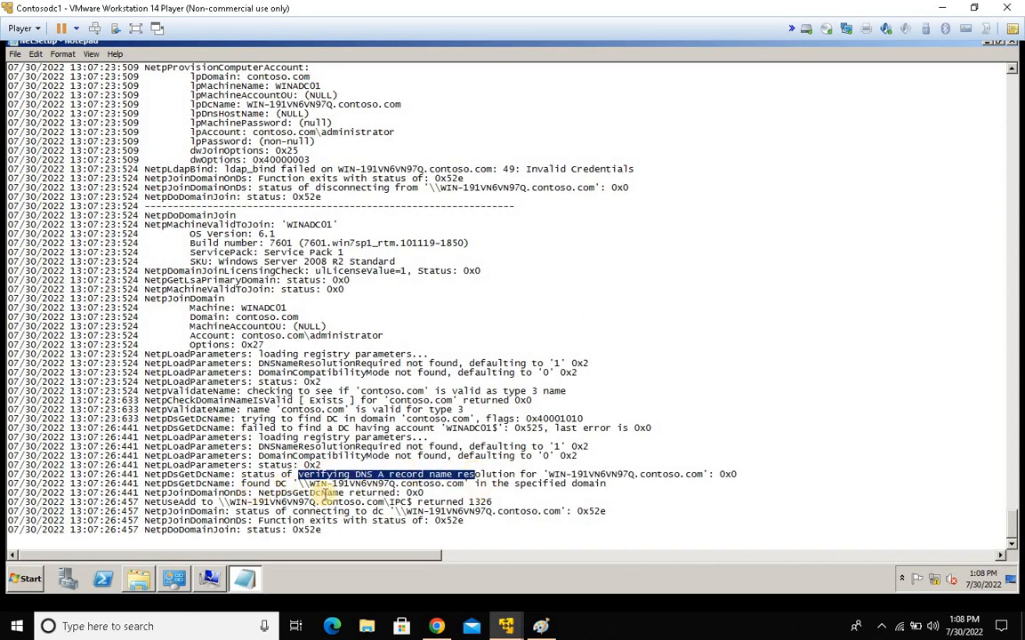
drag(374, 493, 262, 498)
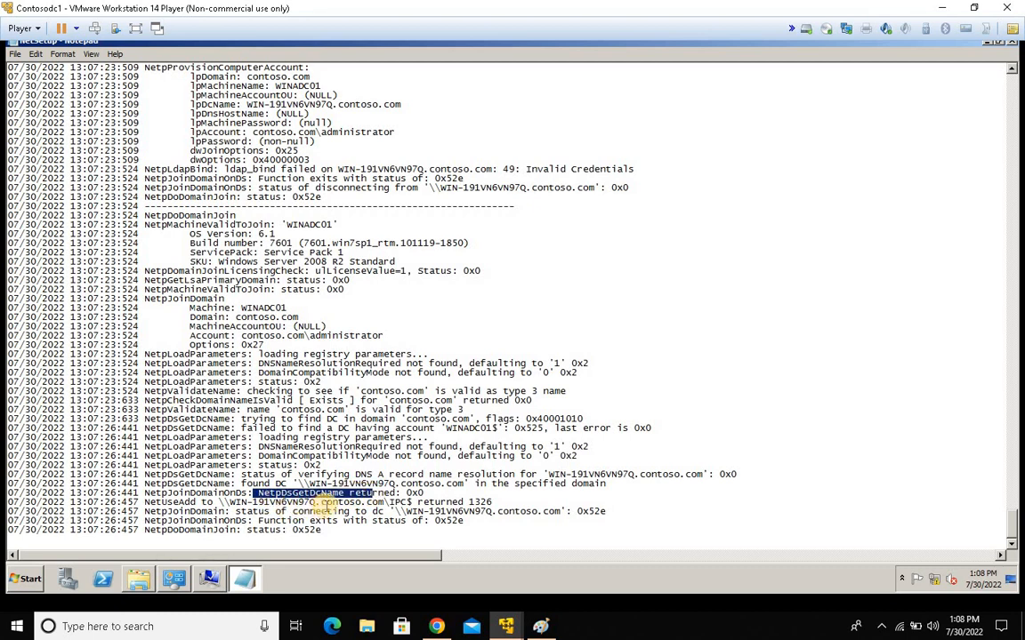
drag(421, 494, 258, 495)
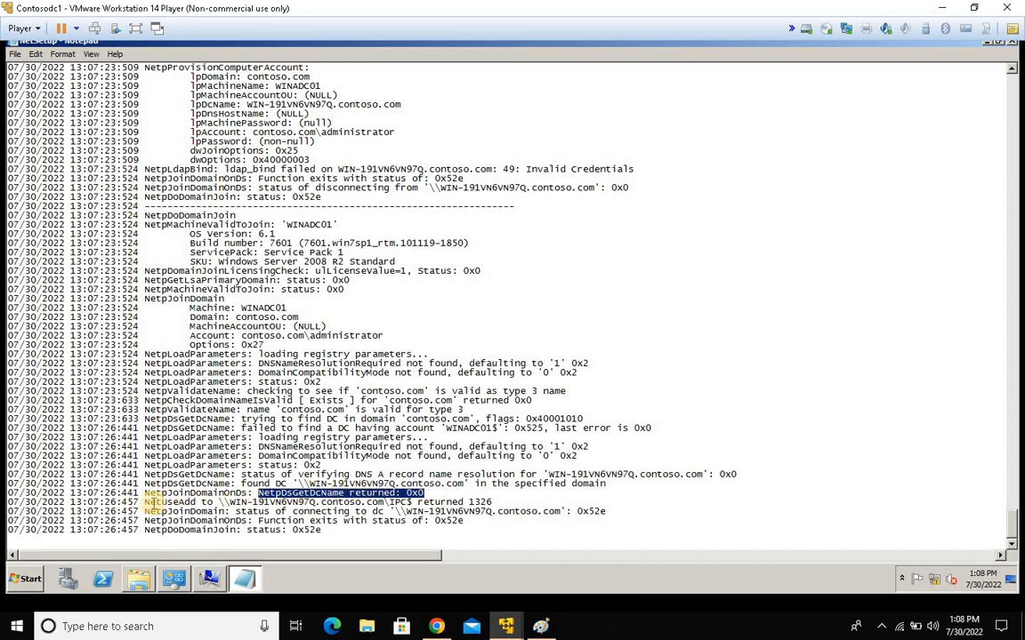
drag(144, 503, 495, 502)
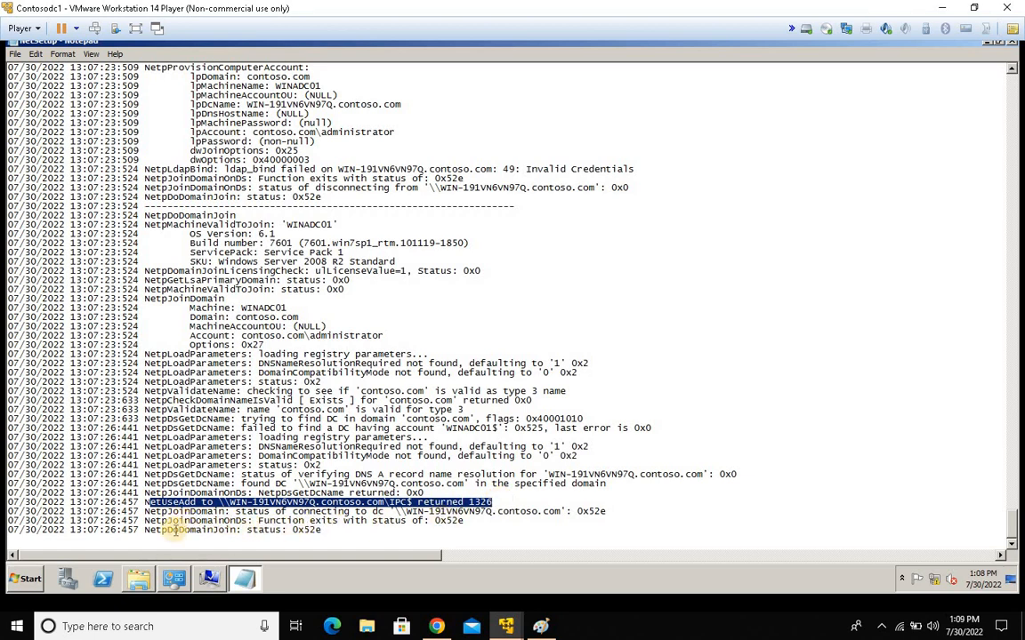
drag(145, 530, 287, 532)
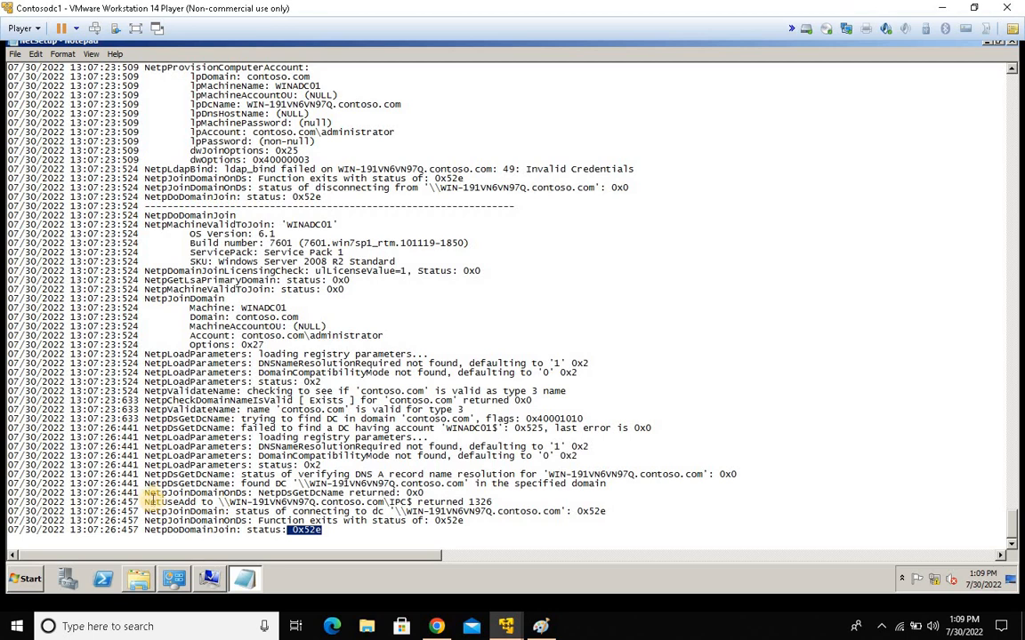
drag(146, 493, 507, 505)
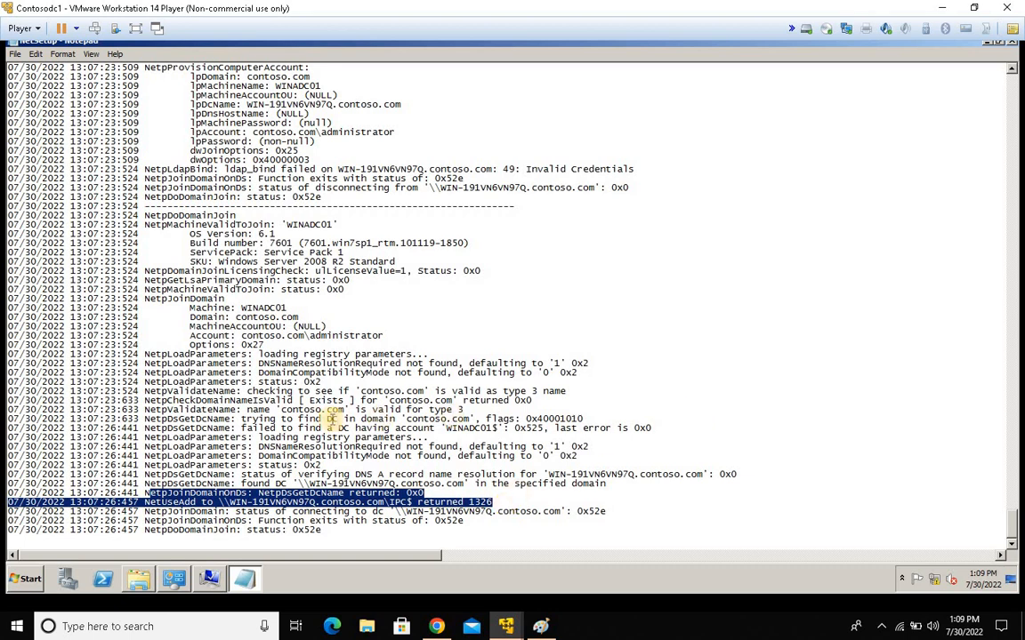
drag(241, 428, 434, 429)
key(shift+Home)
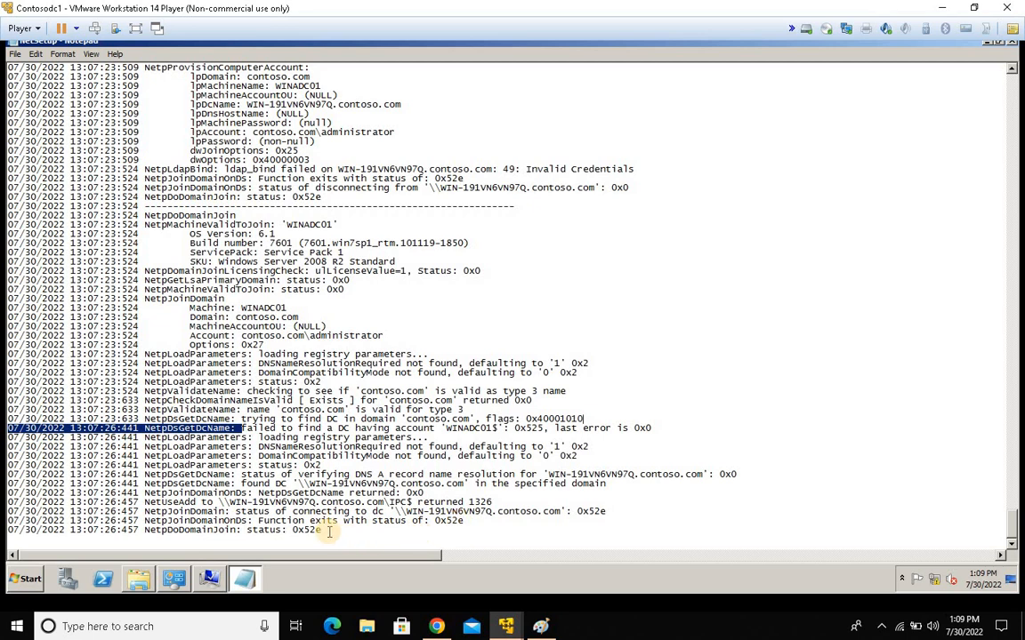
drag(321, 530, 147, 531)
key(ctrl+c)
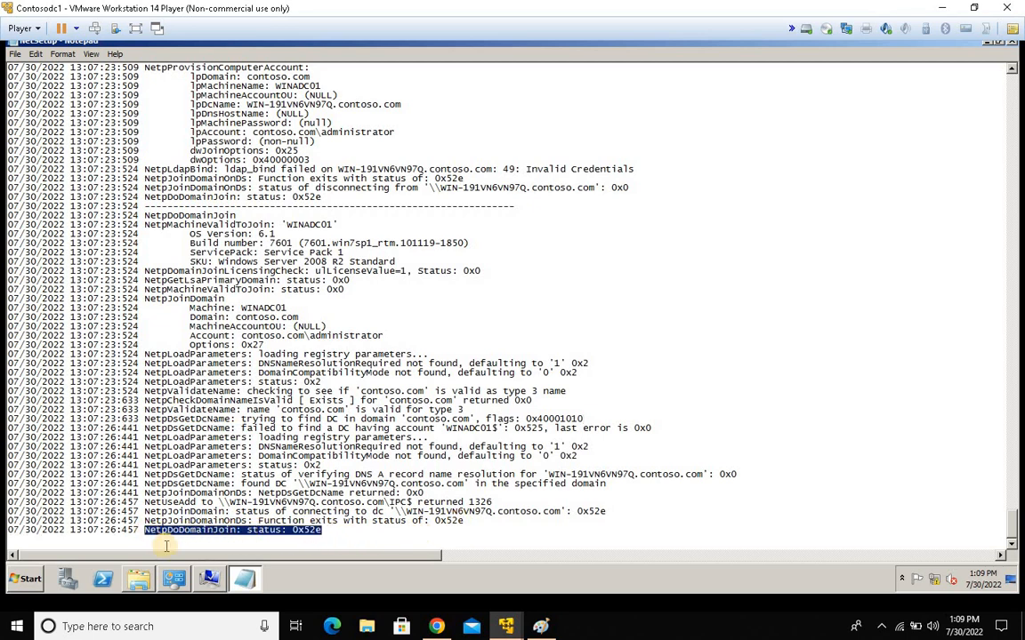
In Chrome, search Google for the copied 0x52e error line and show All results.
click(437, 627)
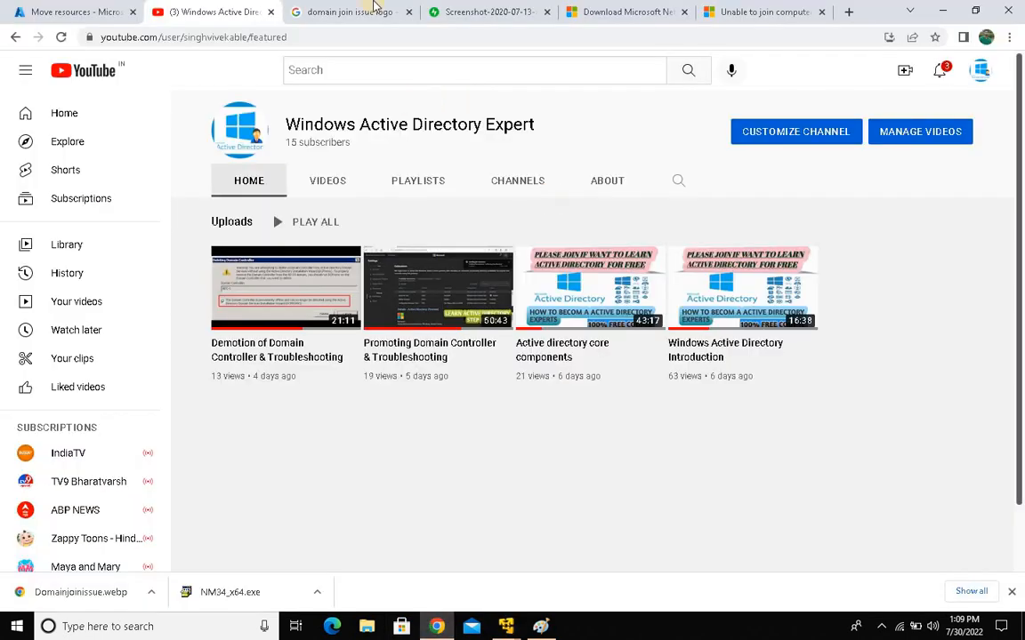
click(375, 7)
drag(233, 70, 2, 100)
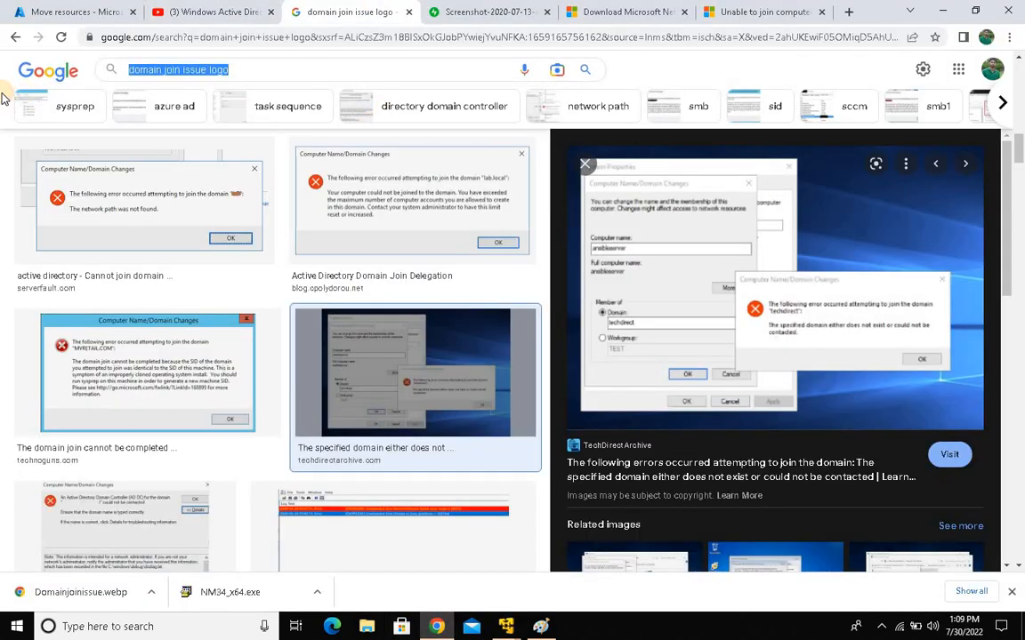
key(ctrl+v)
key(Return)
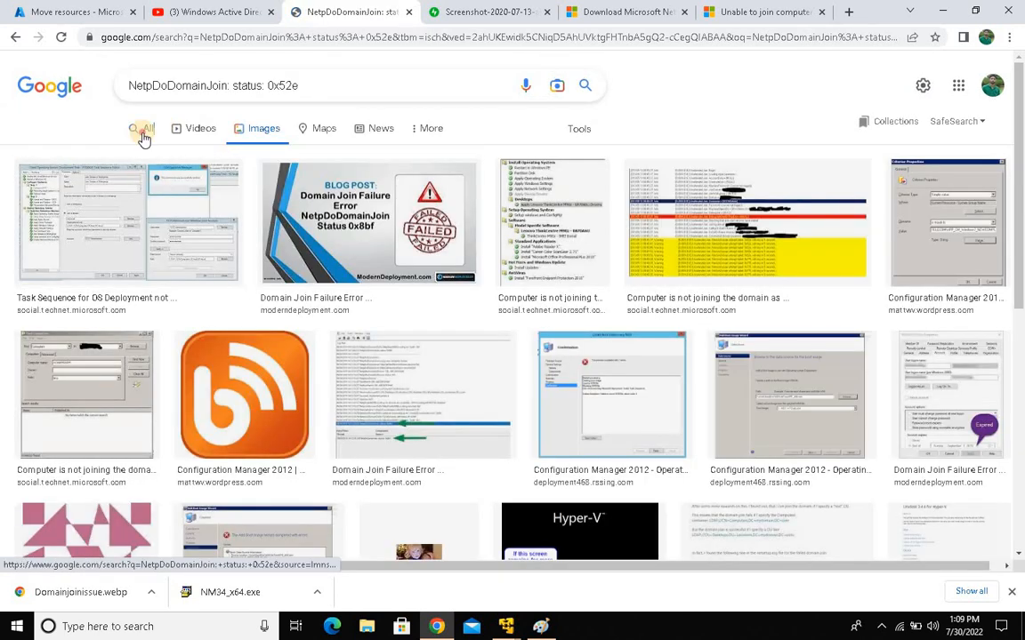
click(142, 130)
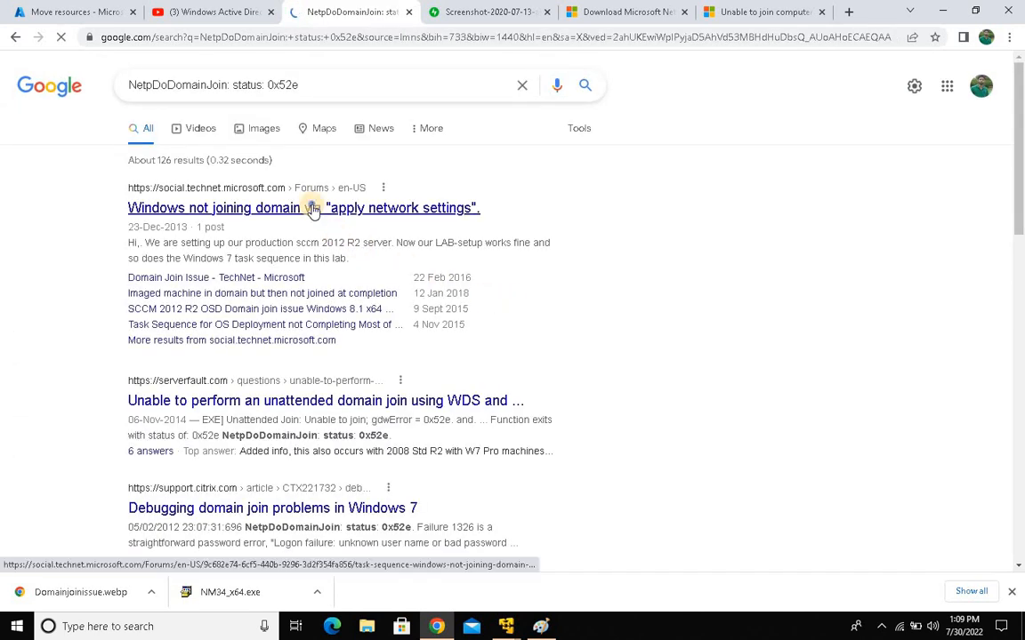
Open the TechNet forum result and the Server Fault result in new tabs.
right_click(309, 207)
click(365, 214)
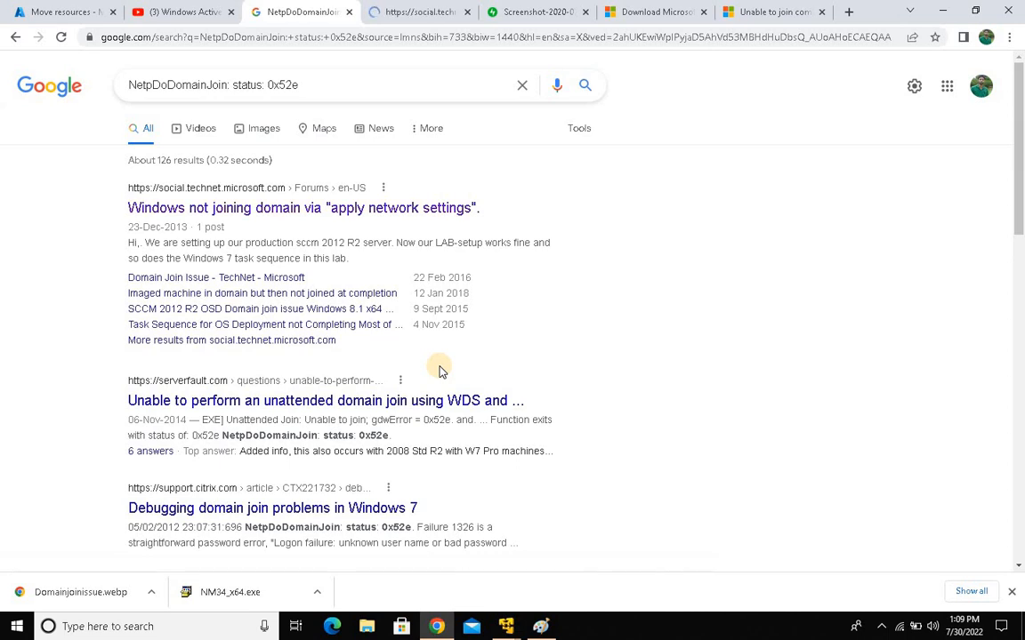
scroll(442, 370, down, 1)
right_click(376, 330)
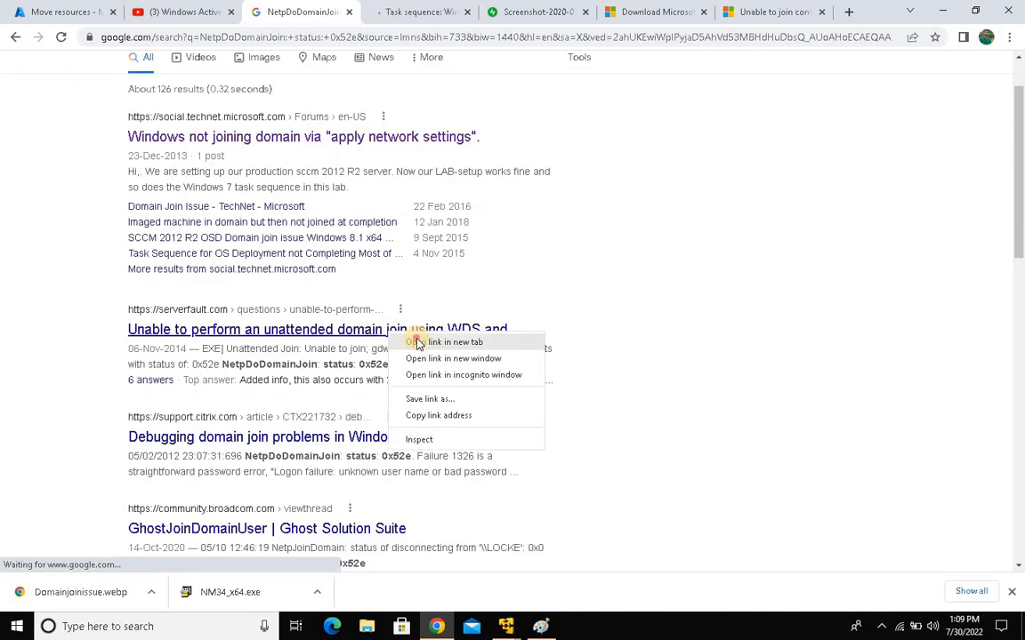
click(418, 338)
In the TechNet thread, highlight the bad credentials explanation and the 1326 code.
key(ctrl+Tab)
scroll(601, 435, down, 3)
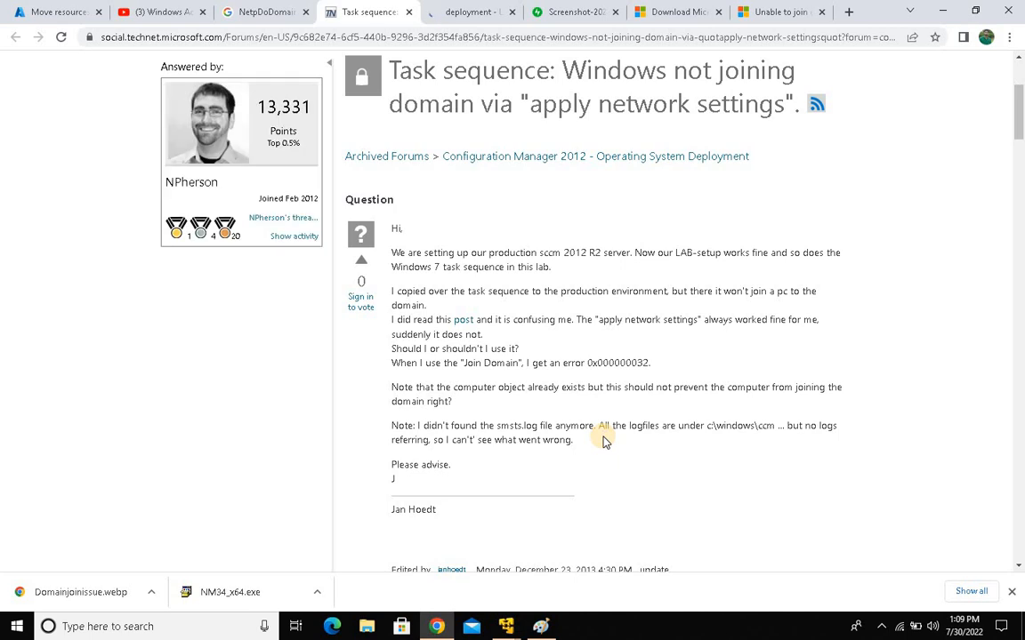
scroll(602, 442, down, 5)
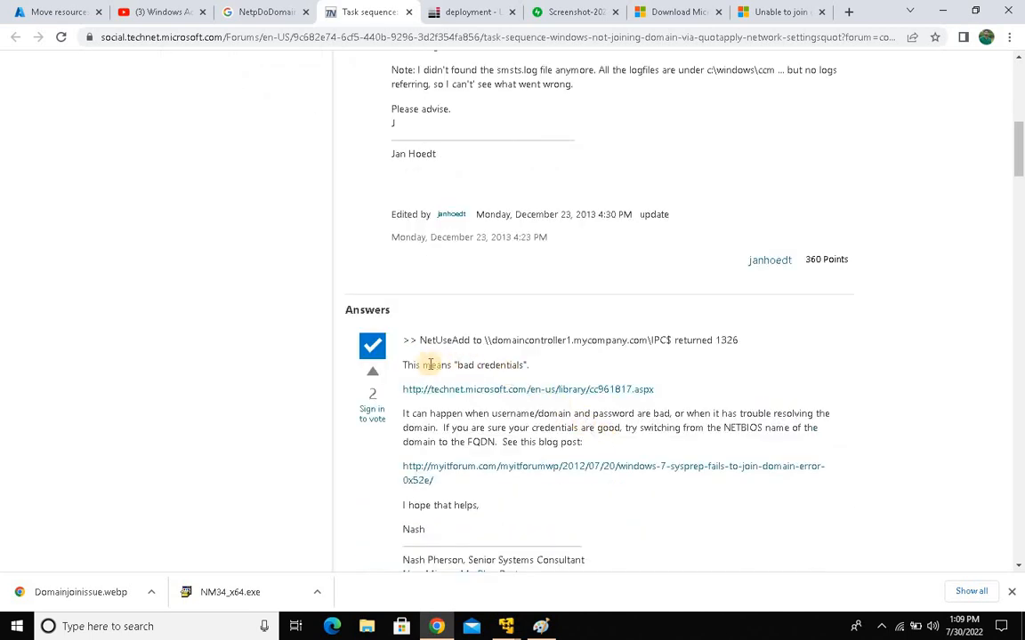
drag(413, 365, 481, 365)
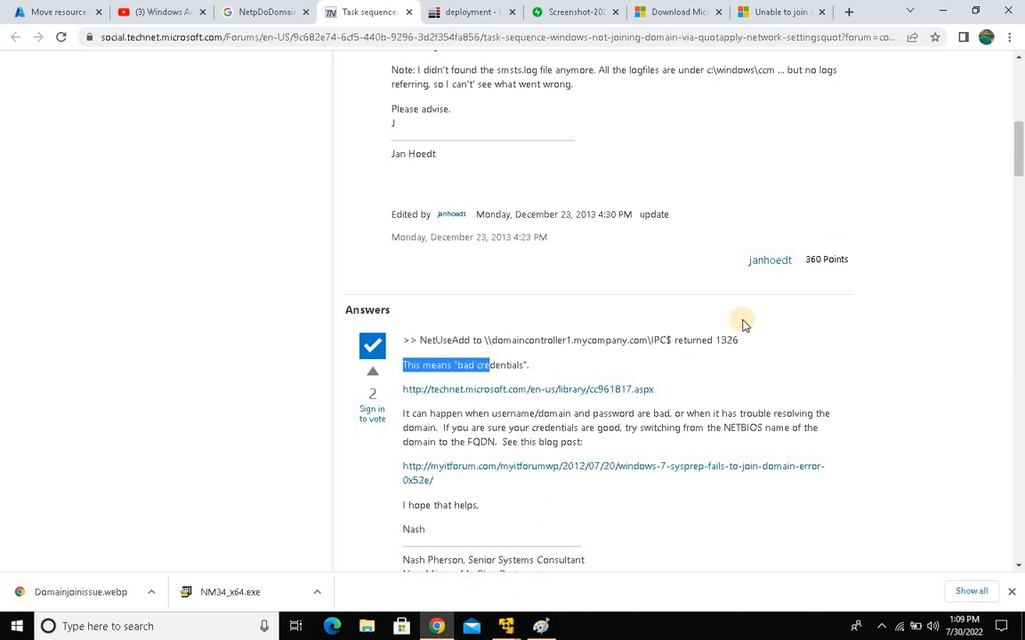
click(717, 340)
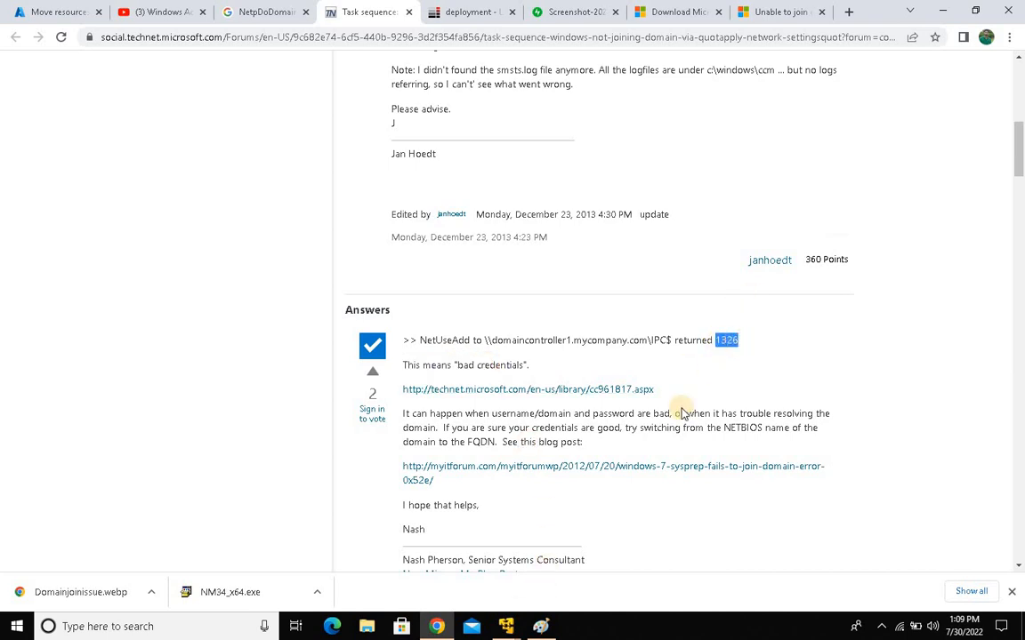
Compare the VM log's NetUseAdd 1326 line with the answer's bad username or password explanation.
click(505, 626)
click(578, 563)
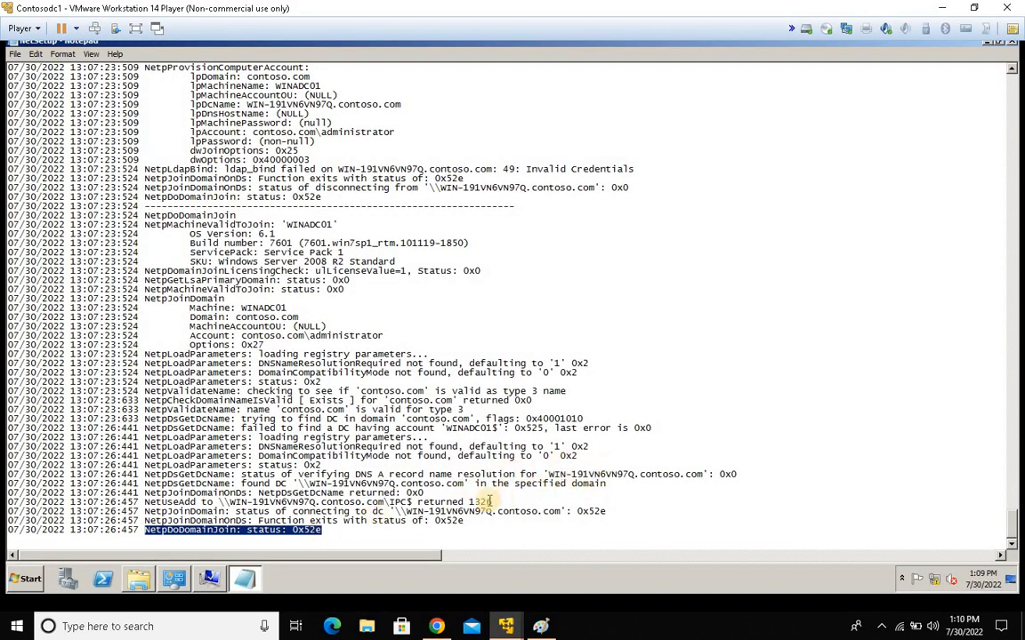
drag(488, 501, 9, 502)
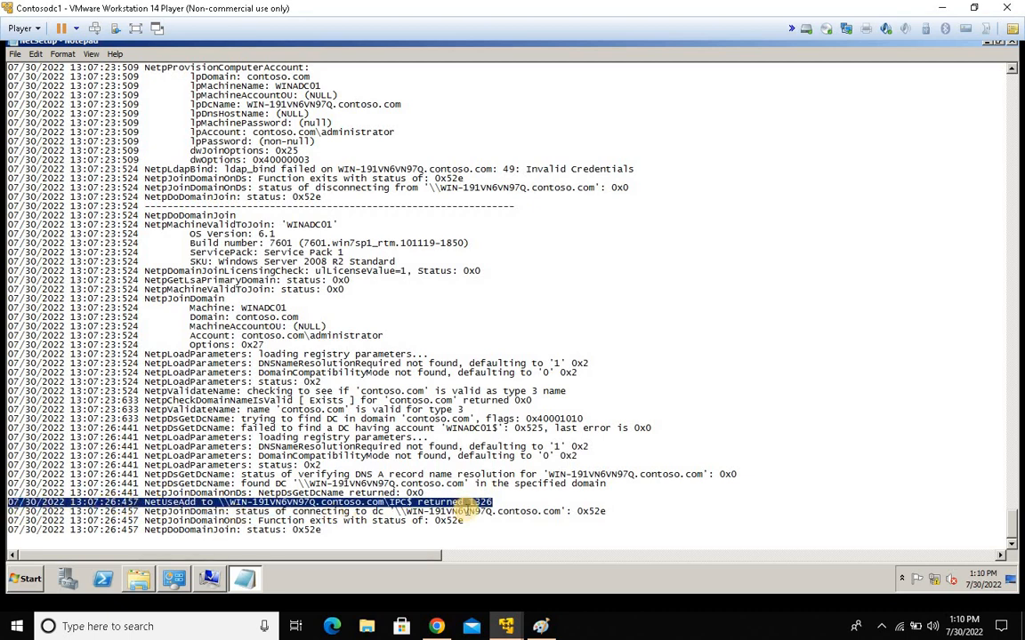
click(439, 625)
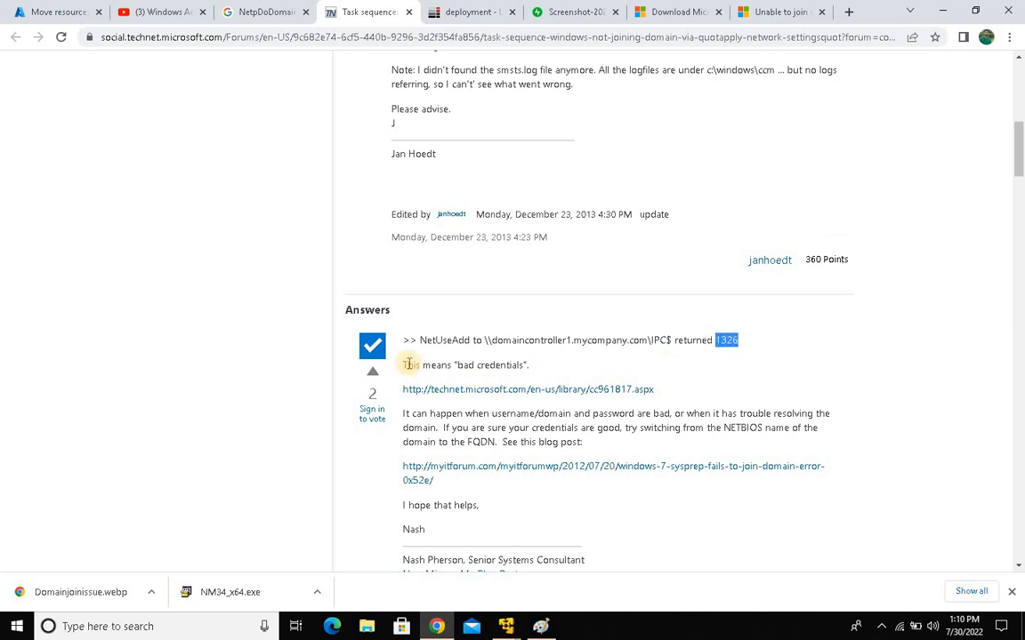
drag(405, 364, 528, 365)
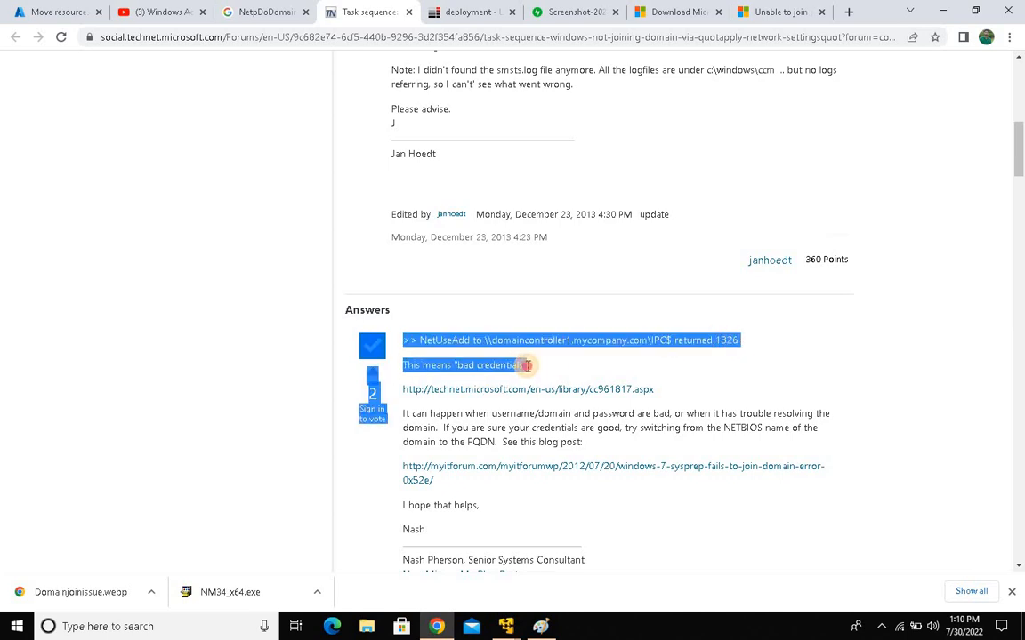
drag(411, 413, 705, 409)
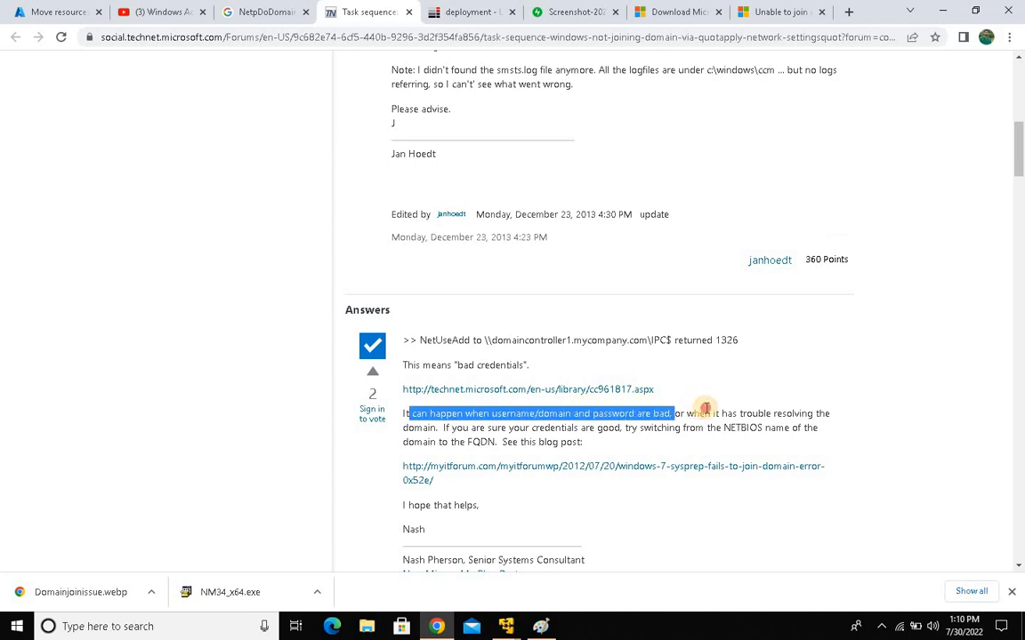
Highlight 'bad credentials' in the forum, then mark the NetUseAdd and NetpJoinDomain log lines.
drag(455, 364, 530, 364)
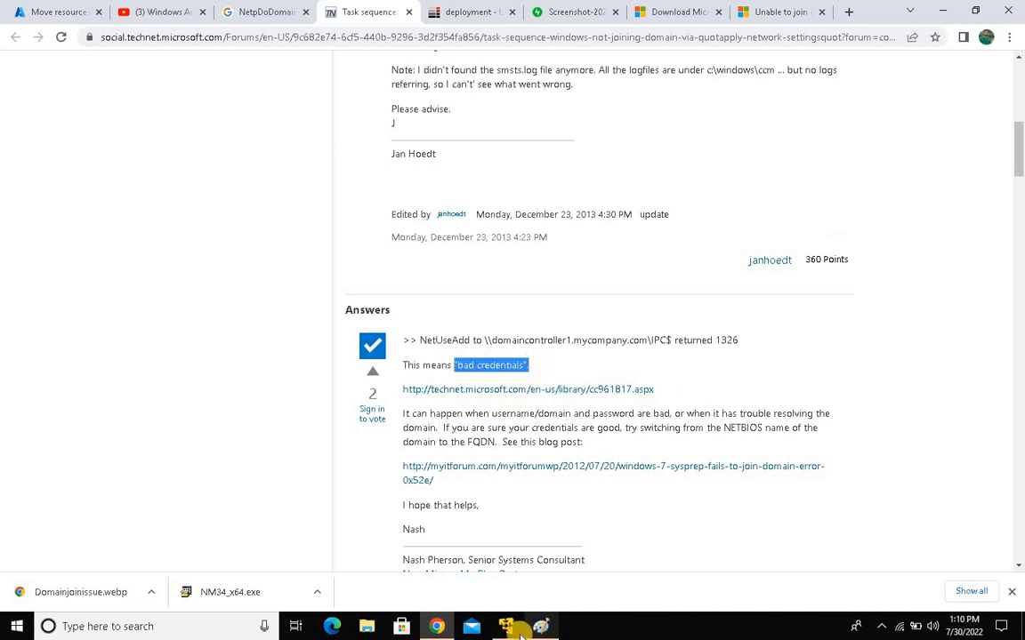
mouse_move(516, 626)
click(598, 533)
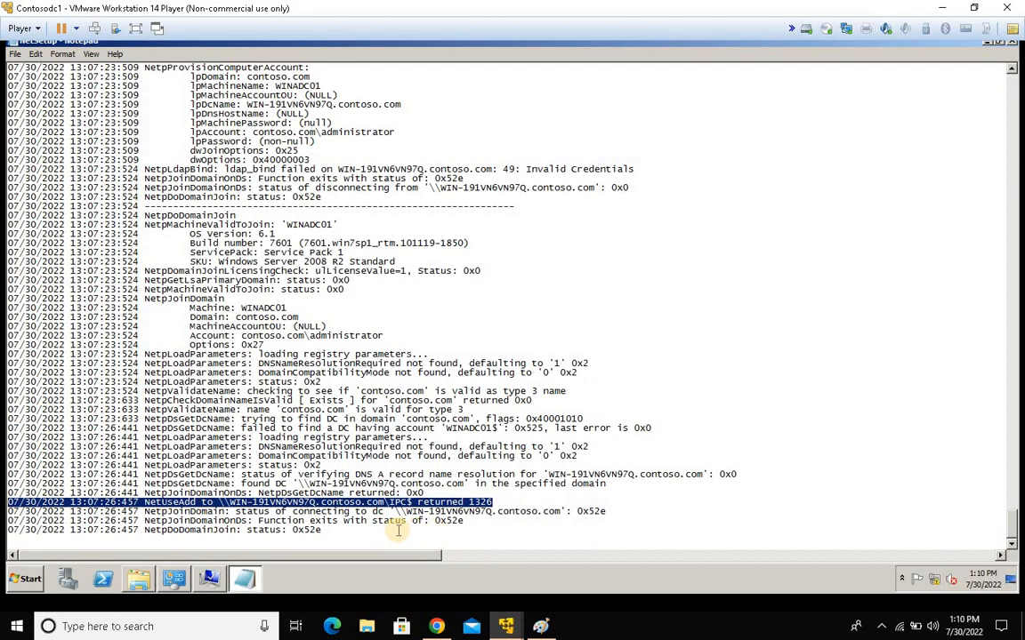
click(397, 530)
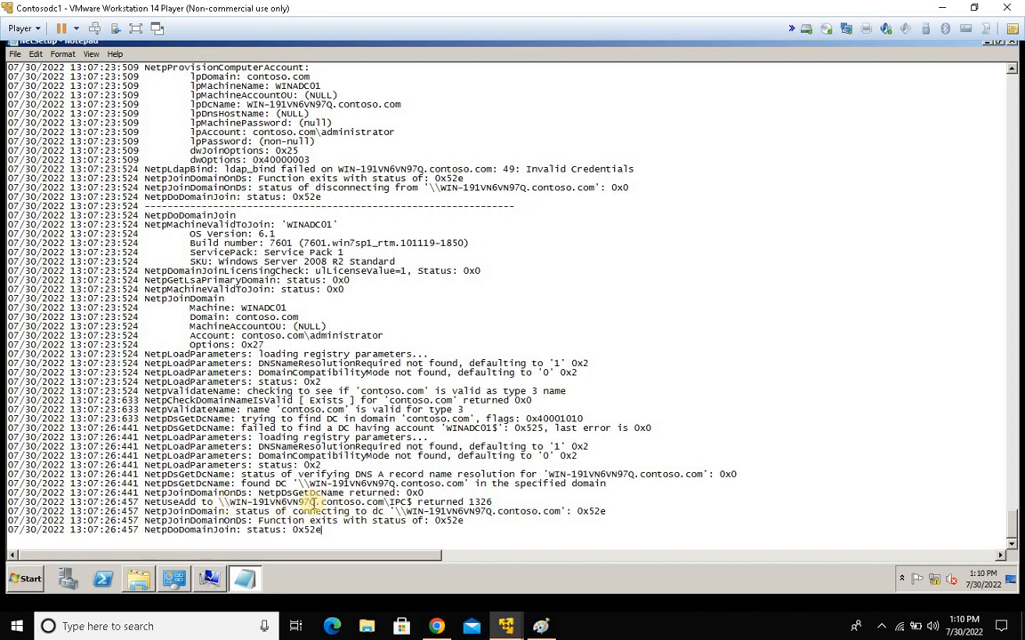
drag(224, 502, 600, 521)
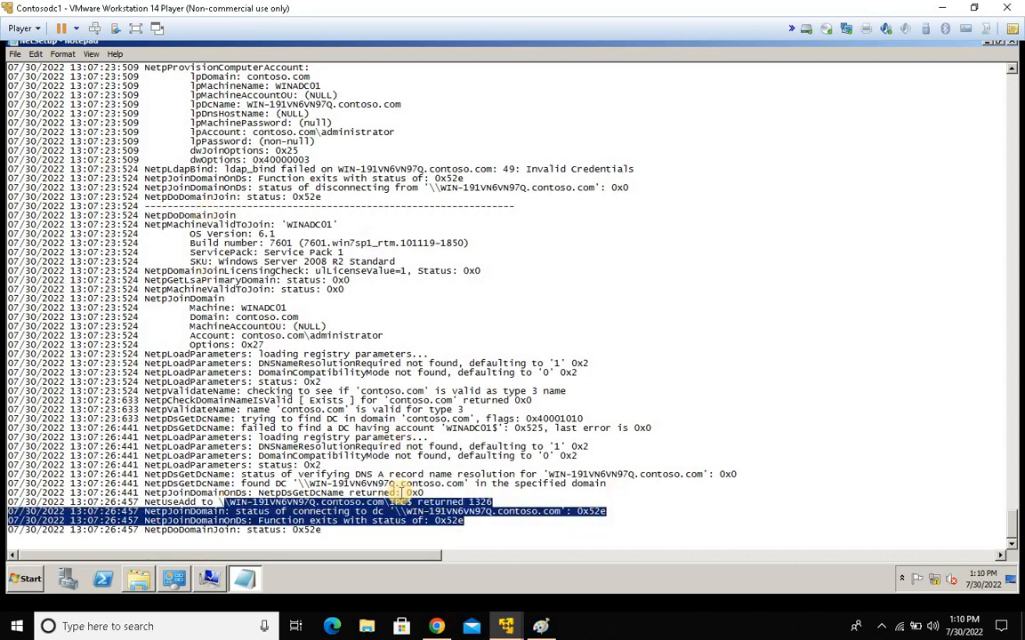
click(377, 516)
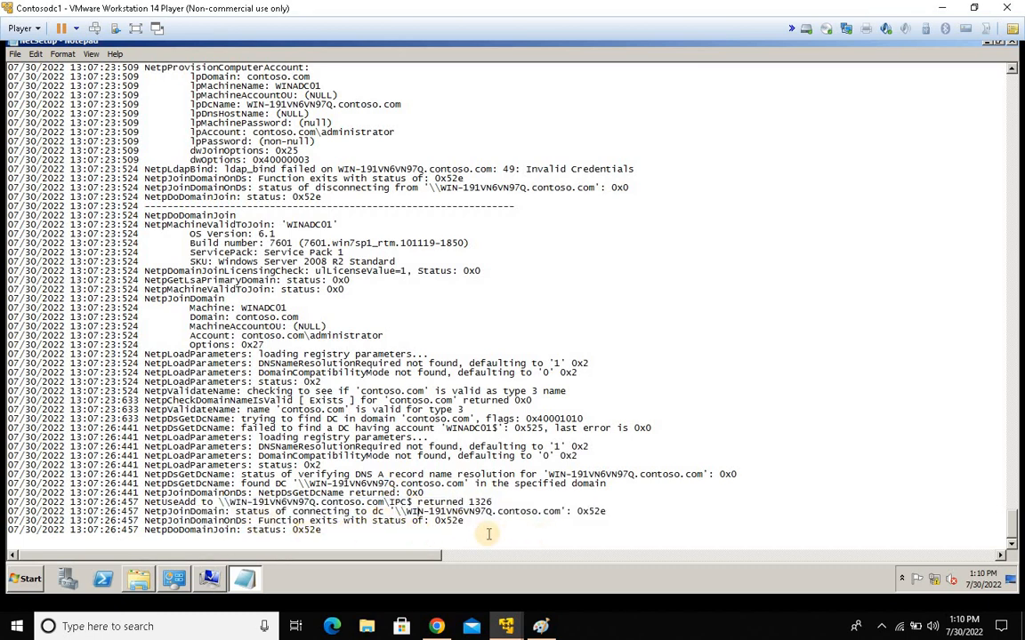
Mark the final log lines, ending on the NetUseAdd line that returned 1326.
drag(228, 485, 9, 504)
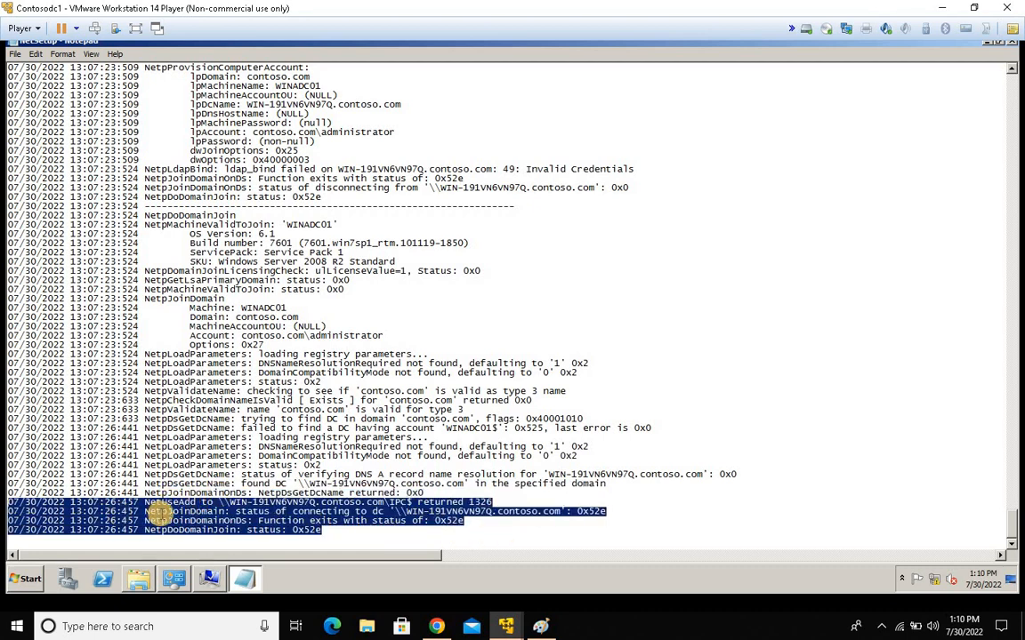
click(229, 516)
drag(144, 512, 602, 511)
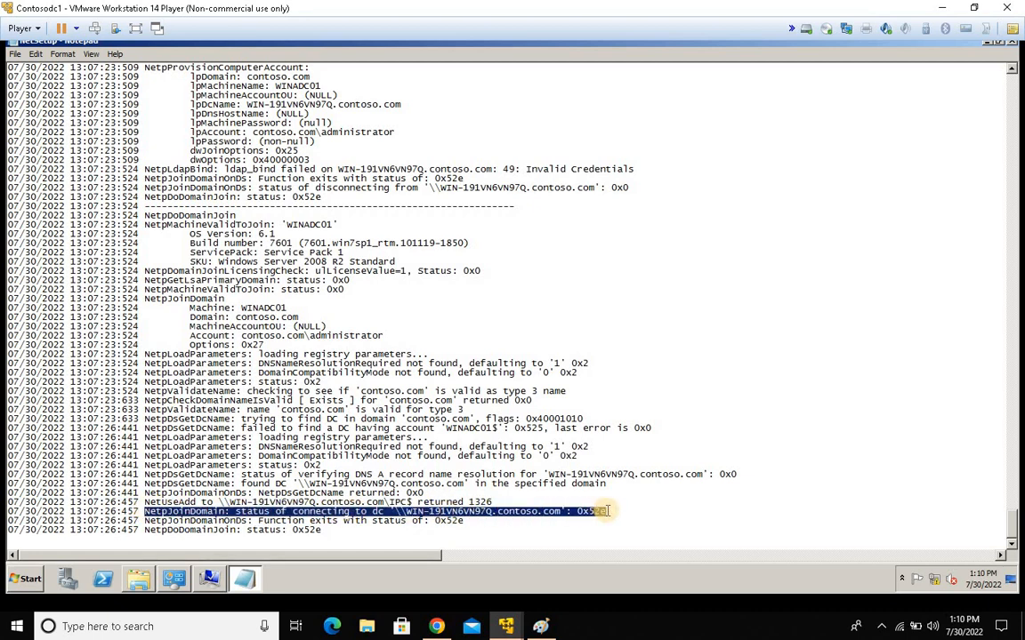
drag(142, 523, 485, 524)
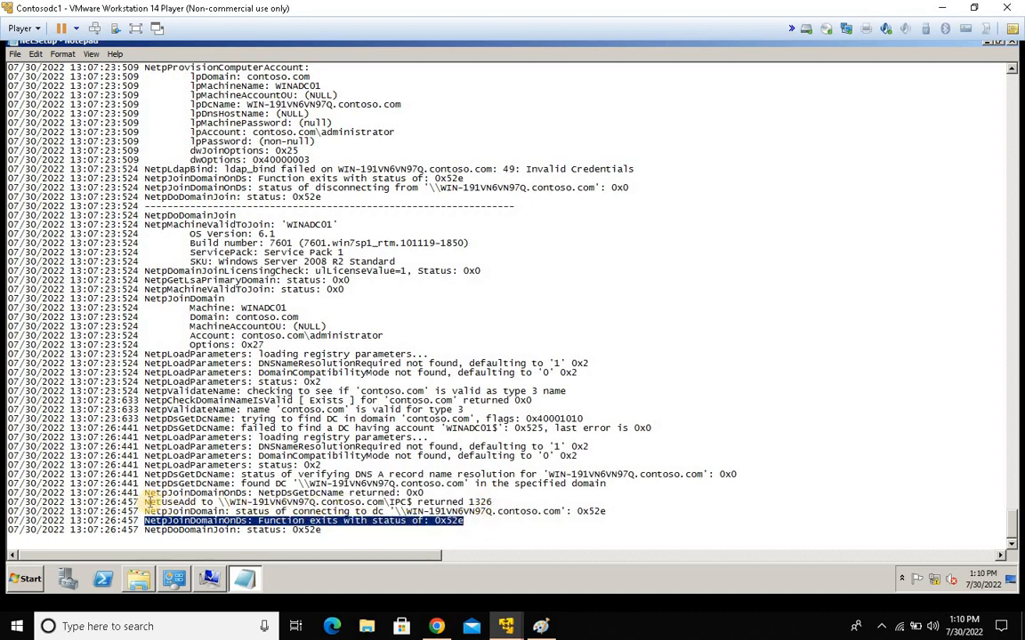
drag(146, 503, 338, 505)
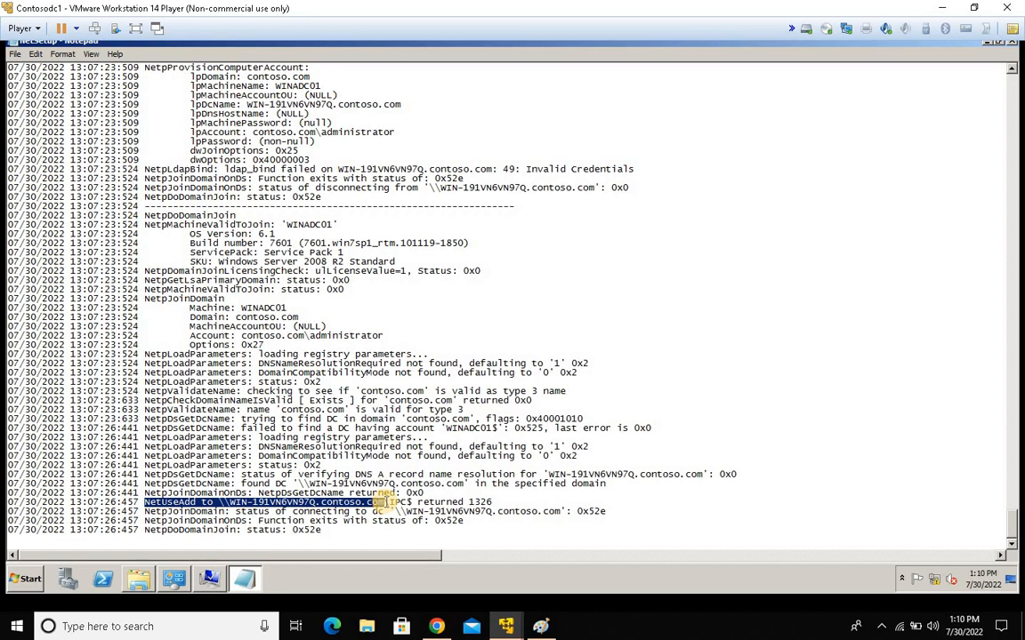
drag(405, 503, 485, 504)
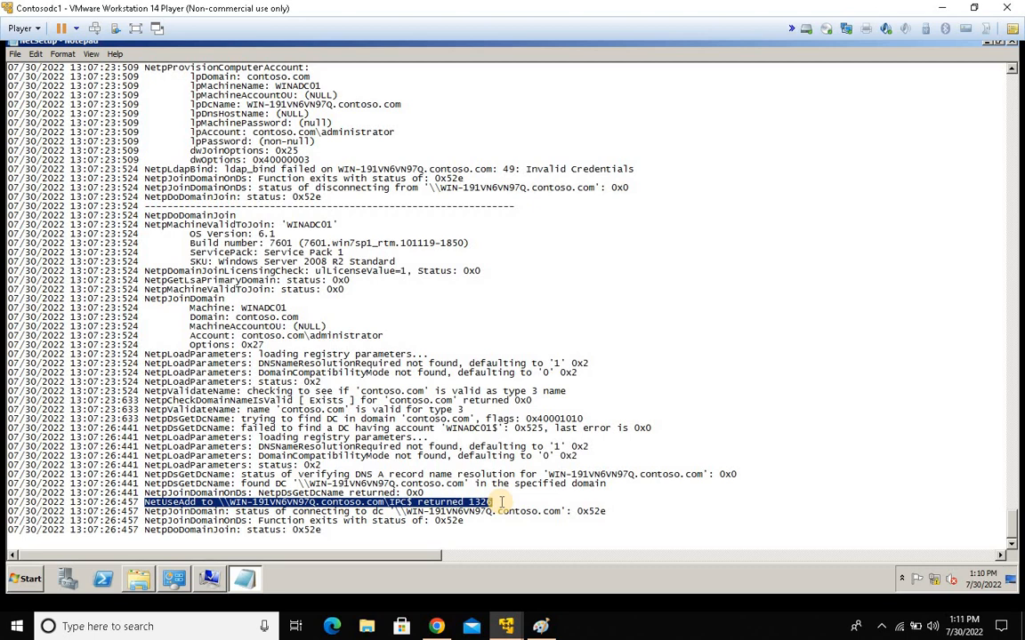
Return to the Contosodc1 log and adjust the NetUseAdd line highlight.
click(437, 627)
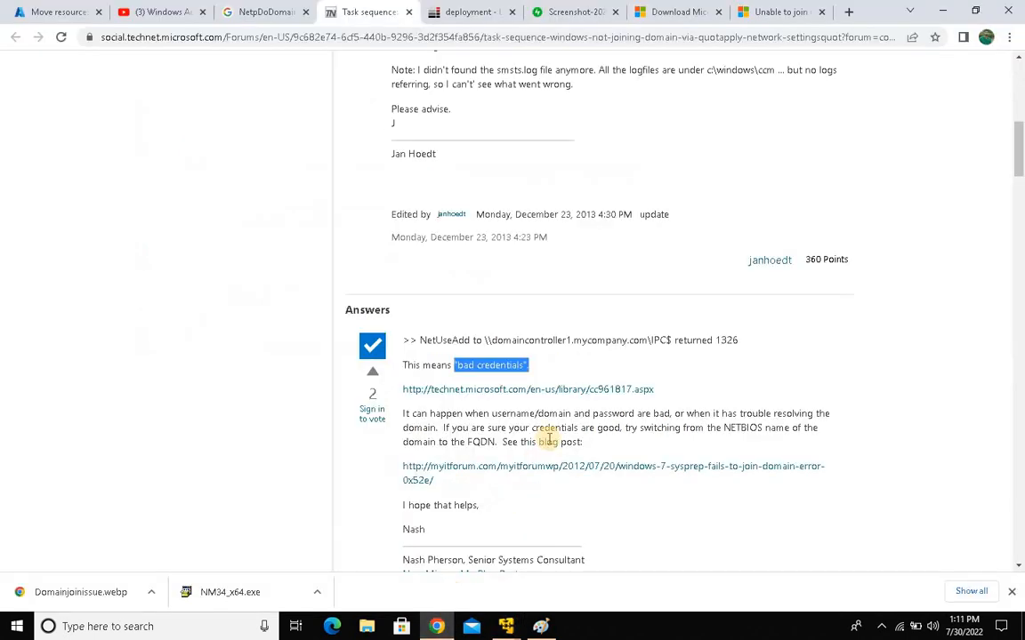
click(505, 627)
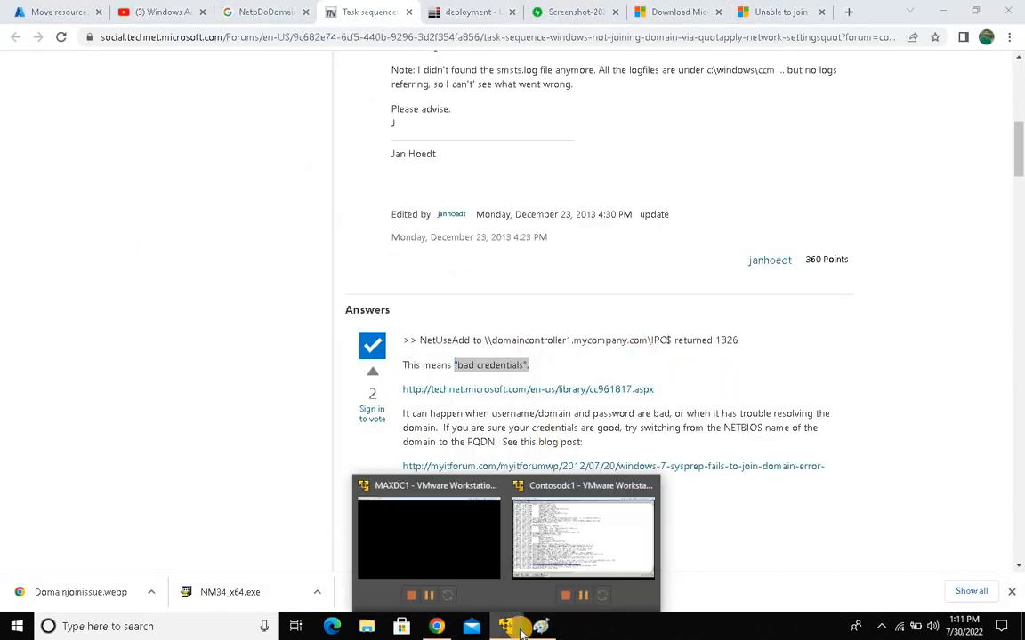
click(545, 540)
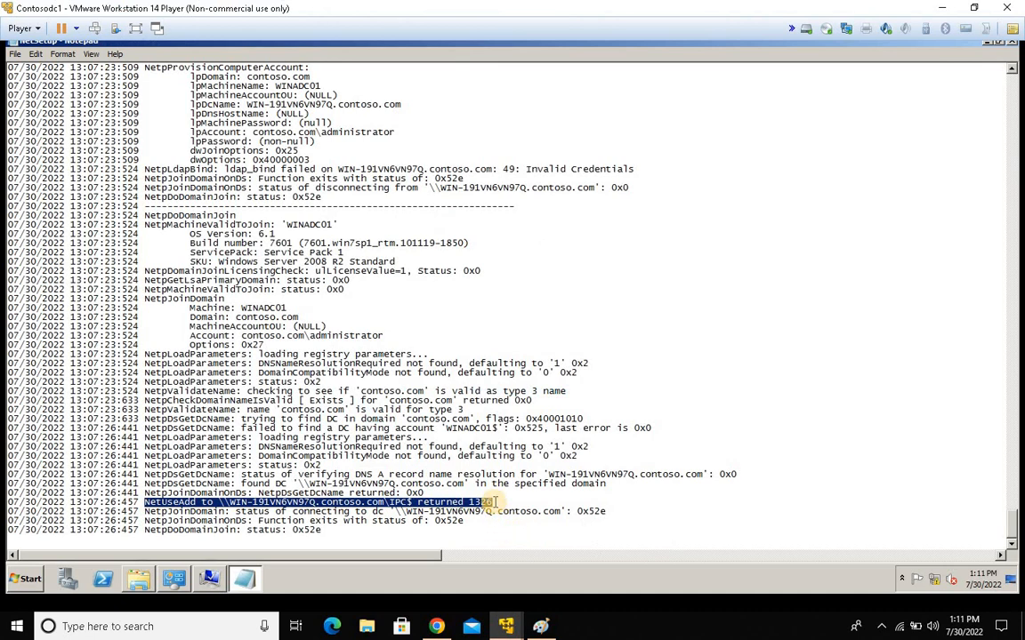
drag(492, 503, 153, 504)
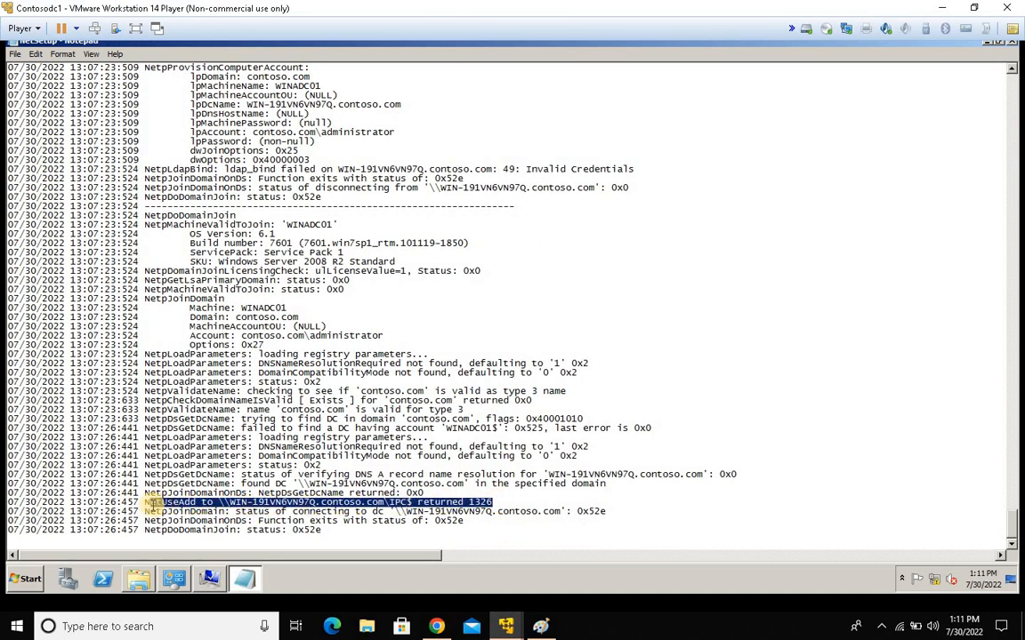
scroll(548, 347, up, 2)
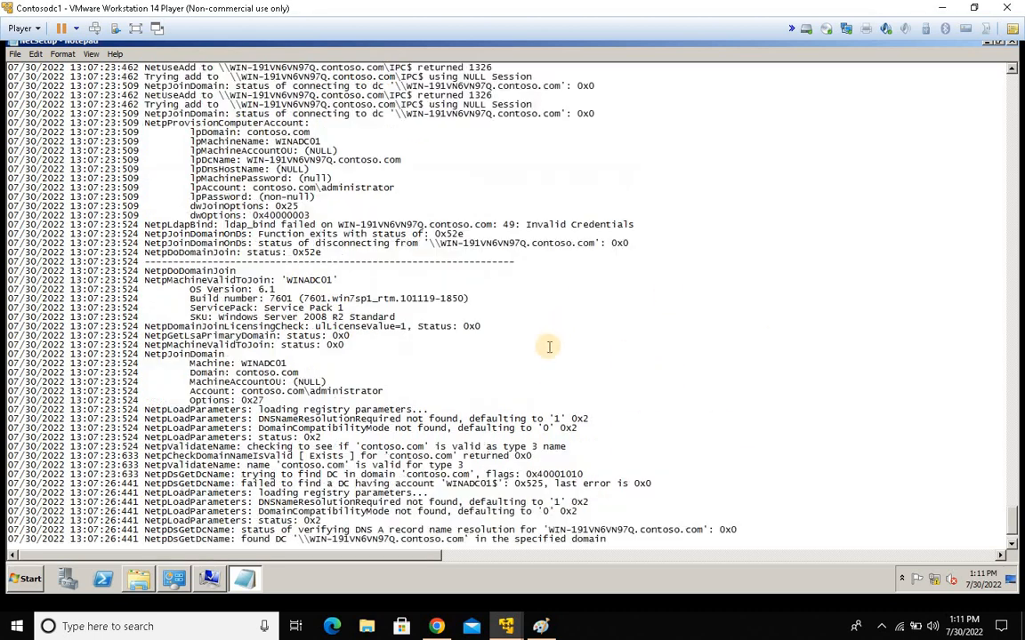
scroll(516, 329, down, 2)
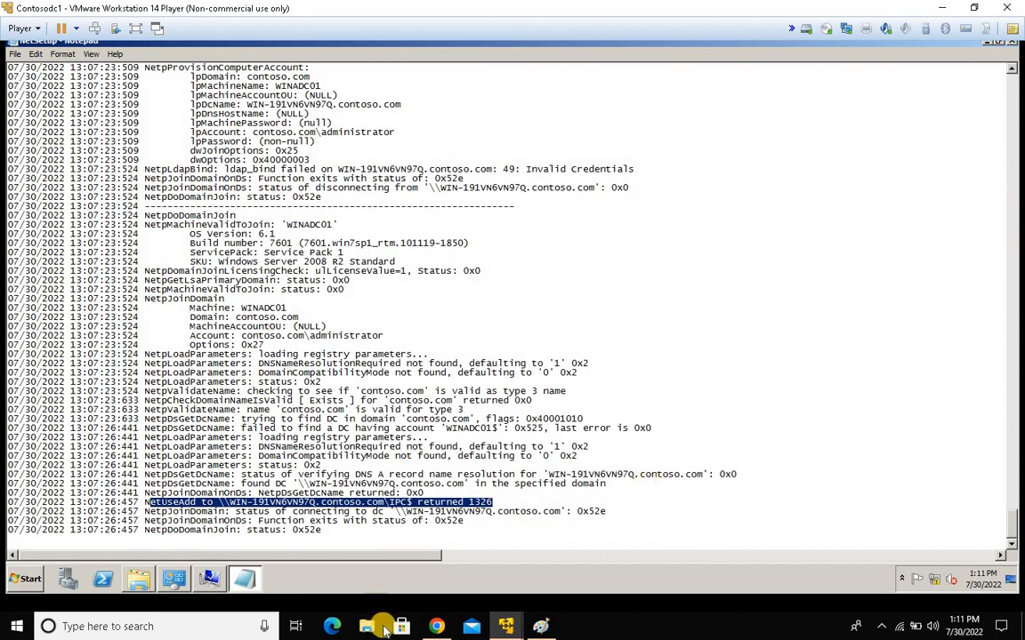
In Chrome, open the Server Fault domain-join question tab and close it.
click(436, 626)
scroll(496, 276, up, 5)
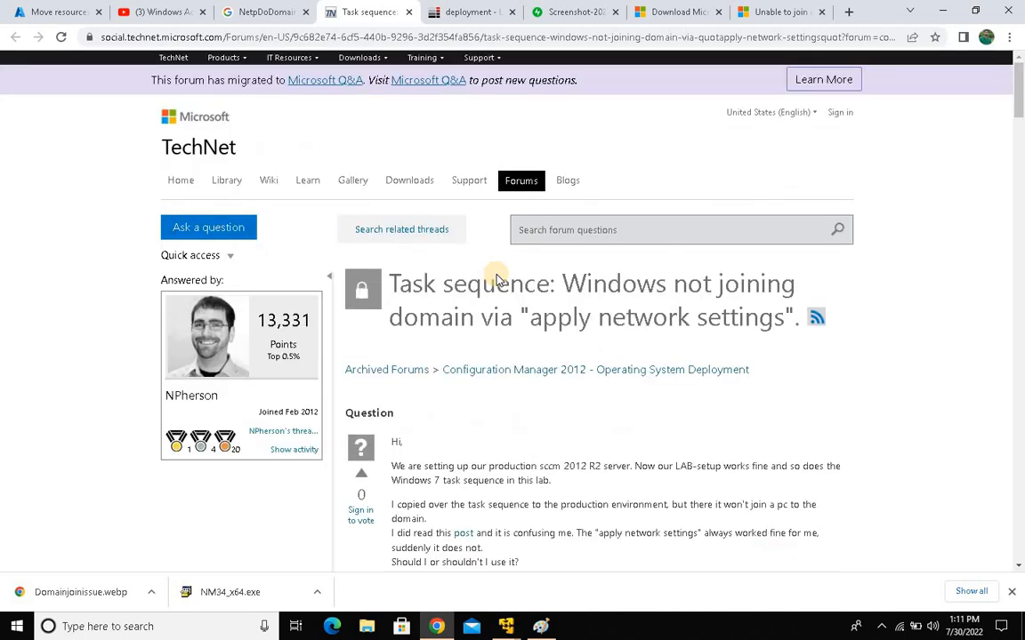
click(453, 13)
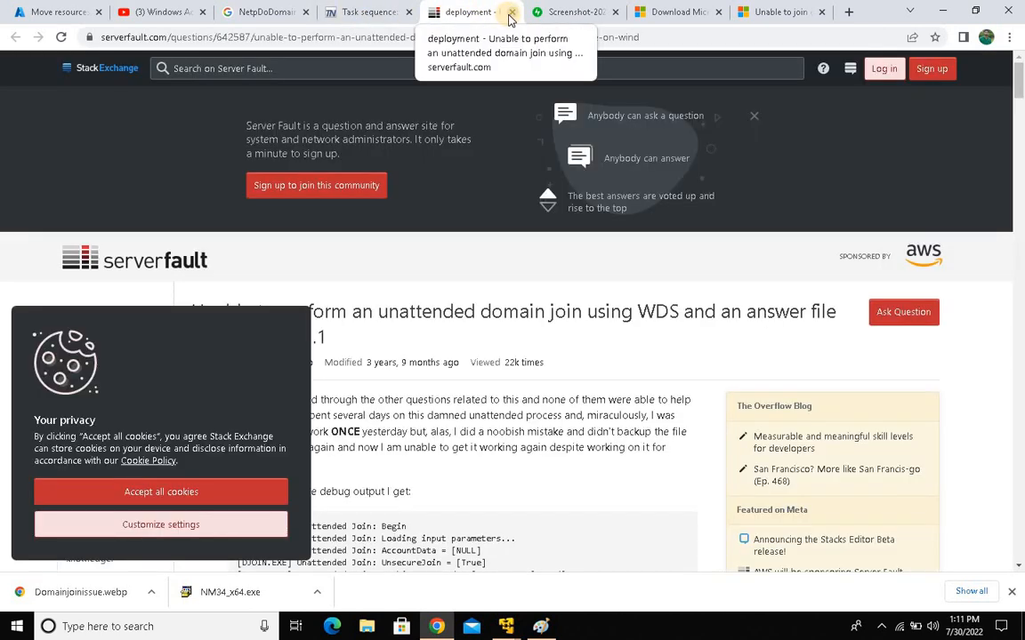
click(511, 12)
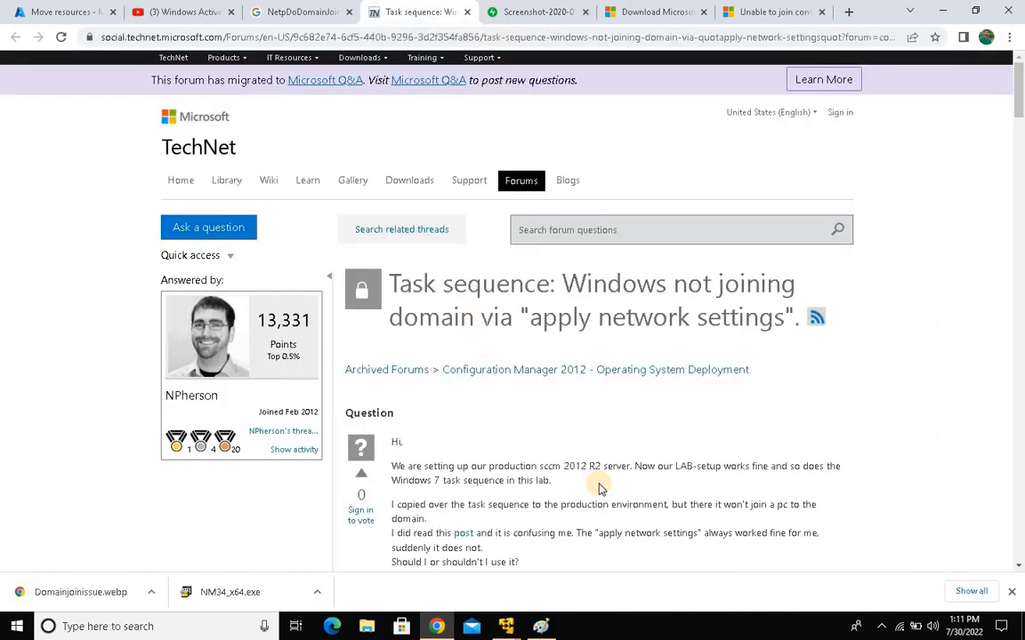
scroll(599, 487, down, 10)
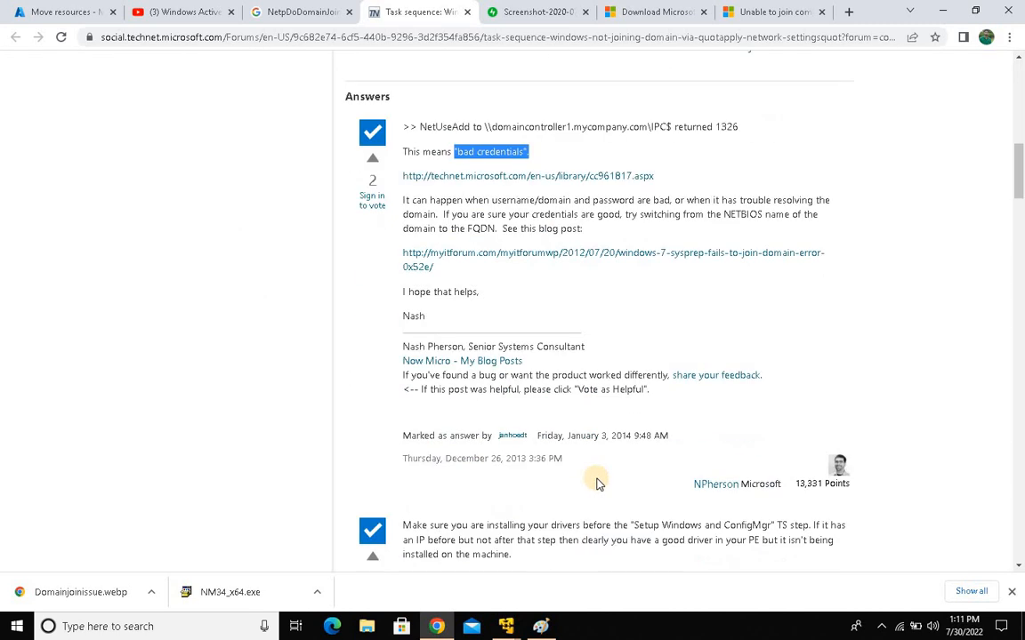
scroll(599, 478, down, 4)
Highlight the connecting-to-DC line in the Contosodc1 netsetup log.
mouse_move(504, 622)
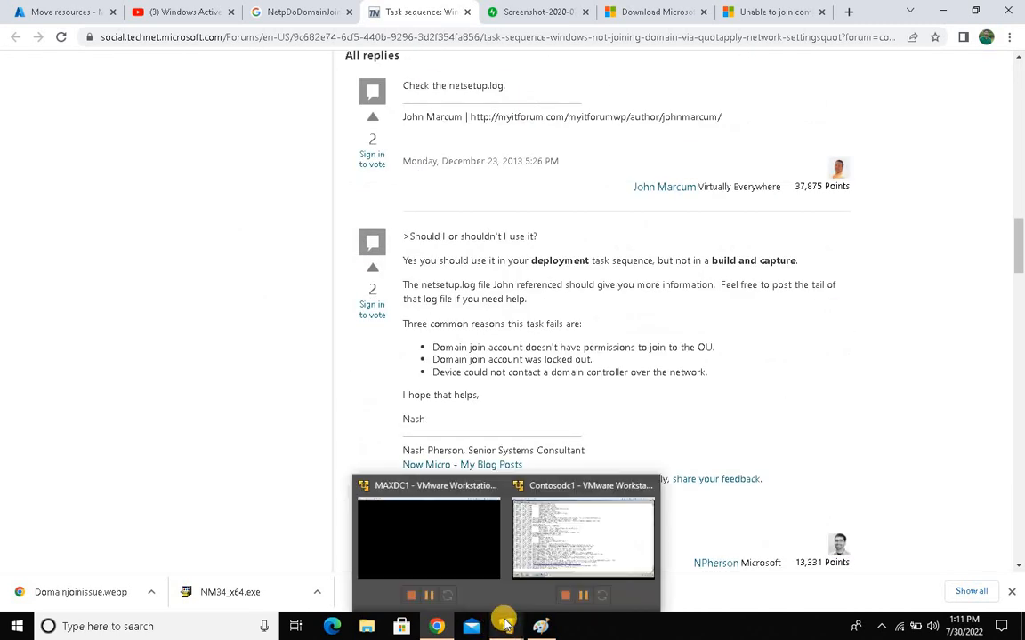
click(561, 562)
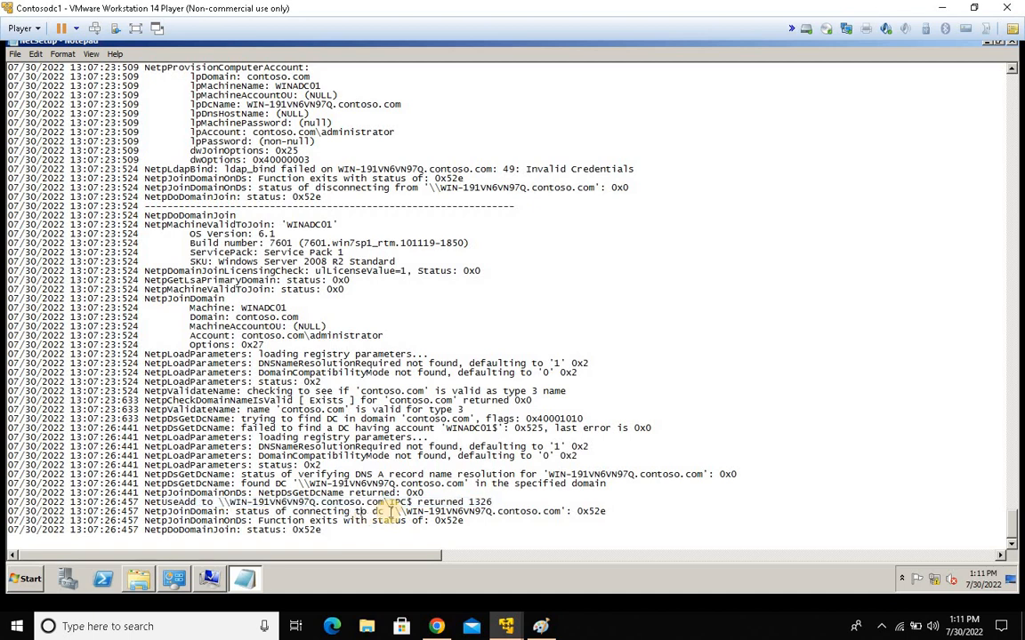
drag(610, 511, 7, 504)
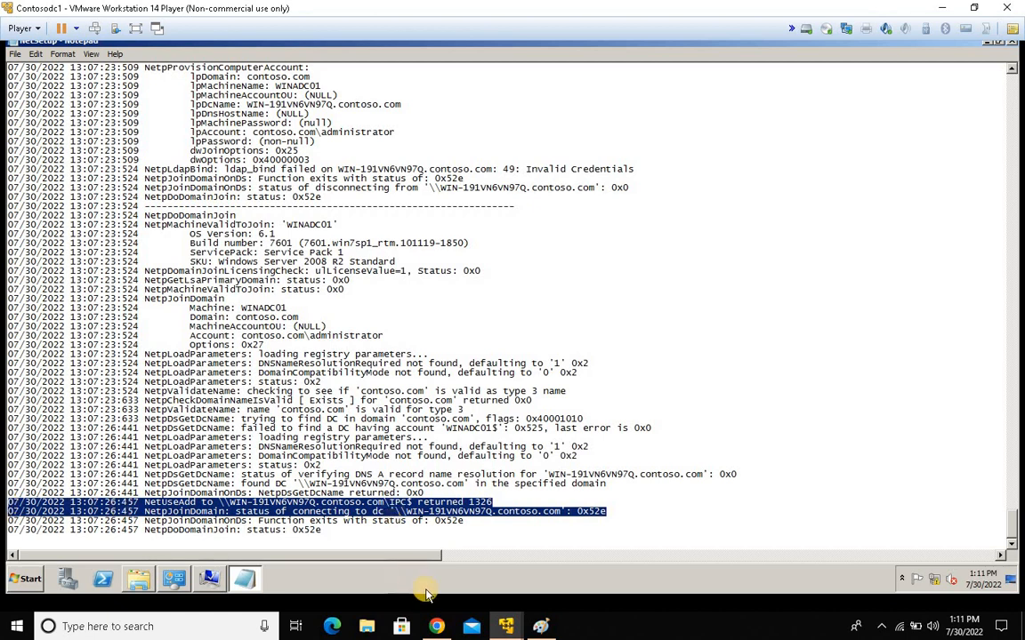
Review the NetpDoDomainJoin search results, then return to the Task sequence TechNet thread.
click(430, 628)
scroll(446, 332, up, 15)
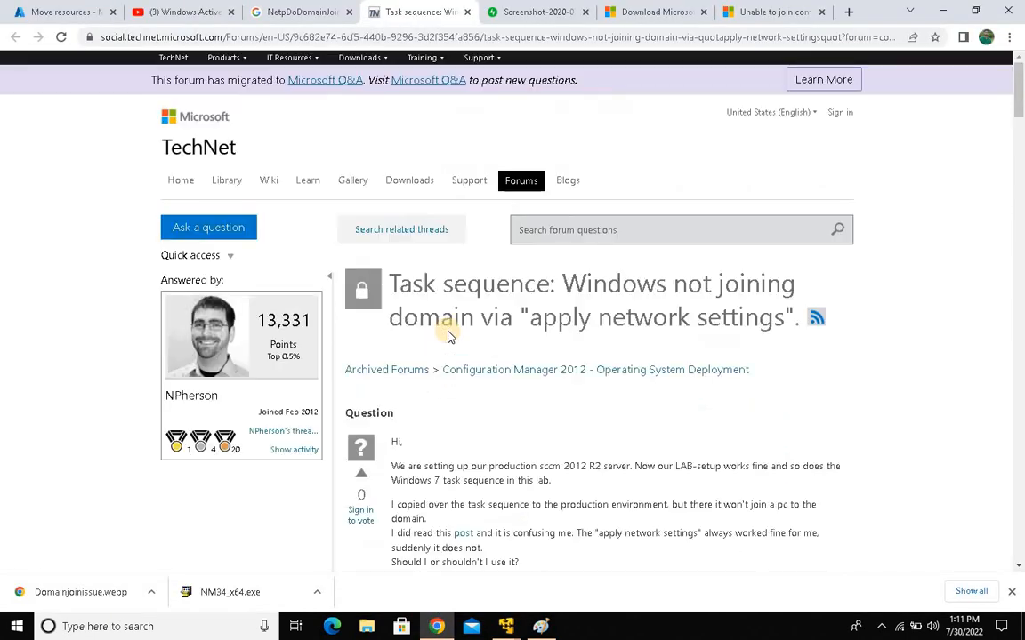
click(312, 13)
scroll(427, 187, up, 2)
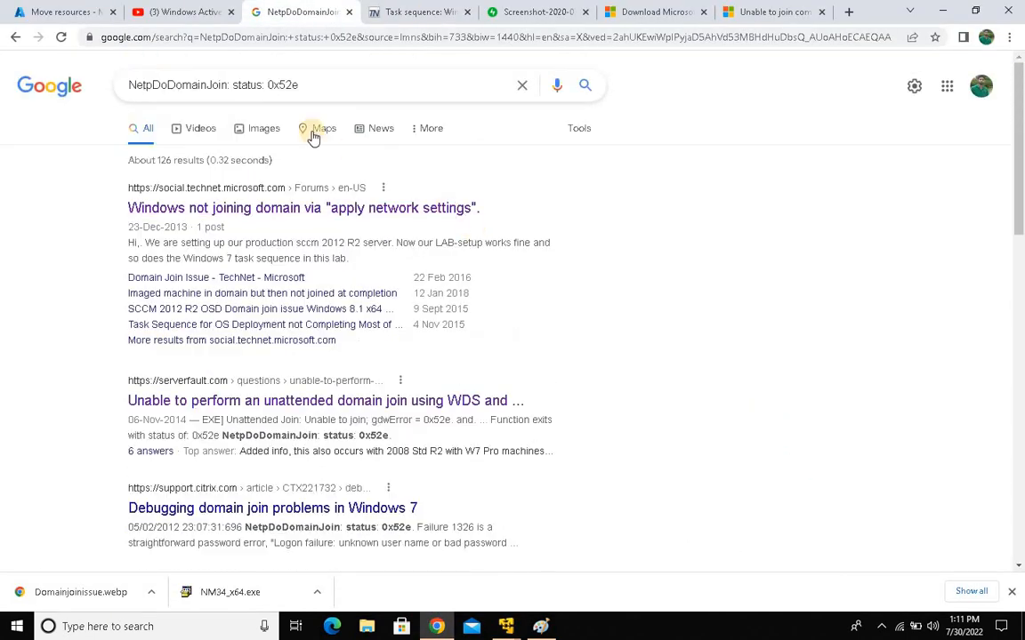
drag(311, 83, 70, 104)
click(391, 12)
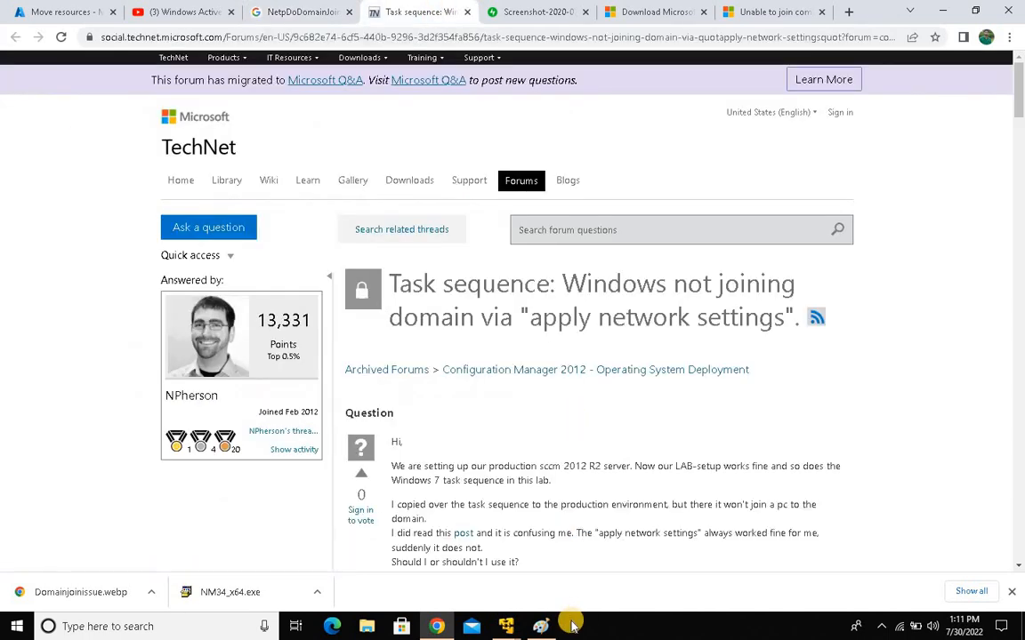
Back in the log, reselect the NetUseAdd line reporting returned 1326.
mouse_move(505, 628)
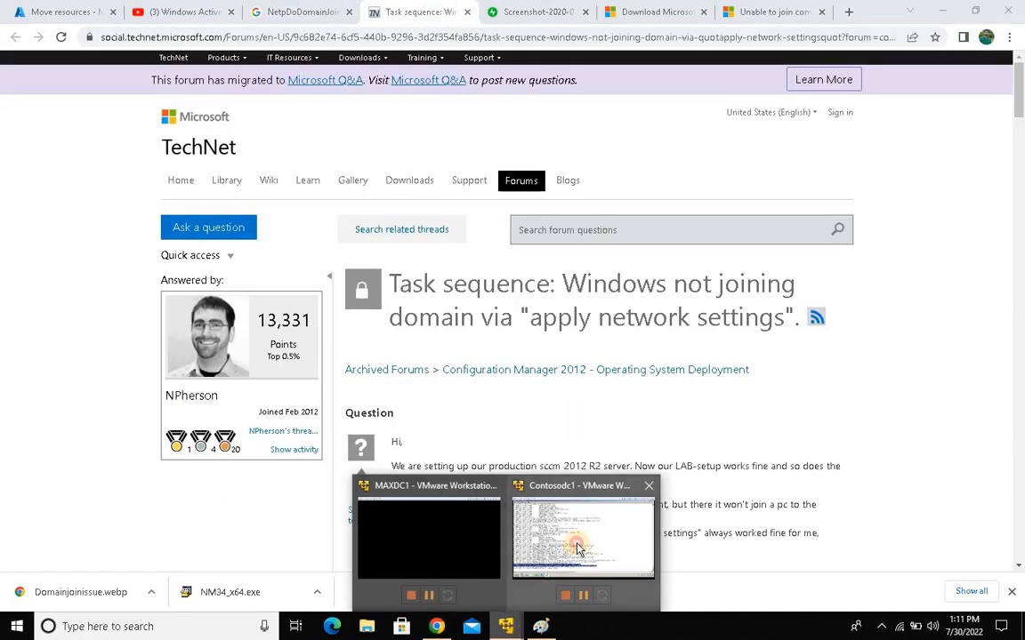
click(549, 534)
click(551, 532)
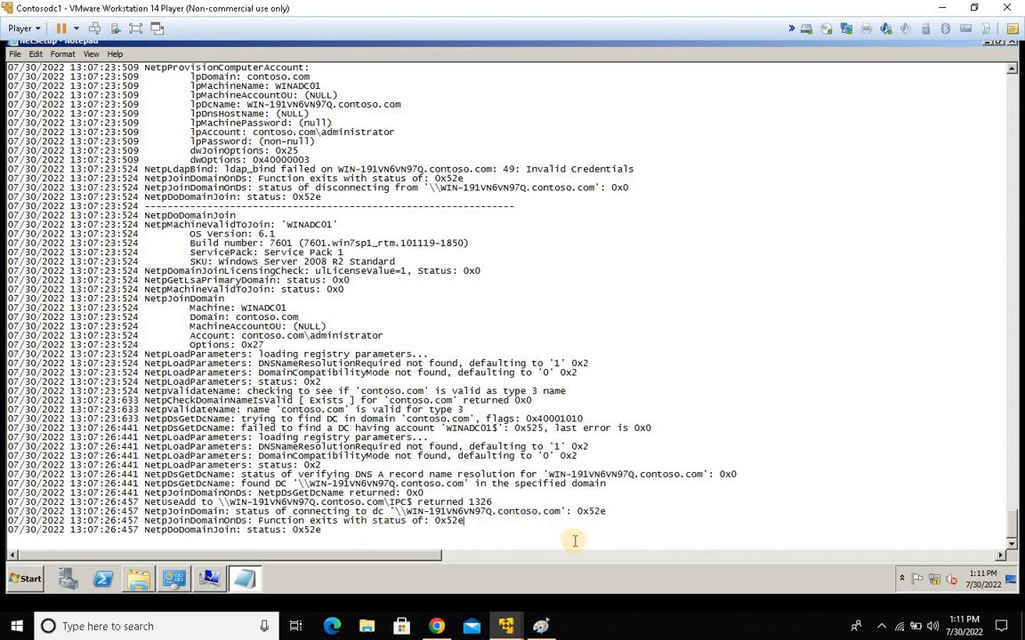
drag(574, 541, 226, 452)
click(508, 504)
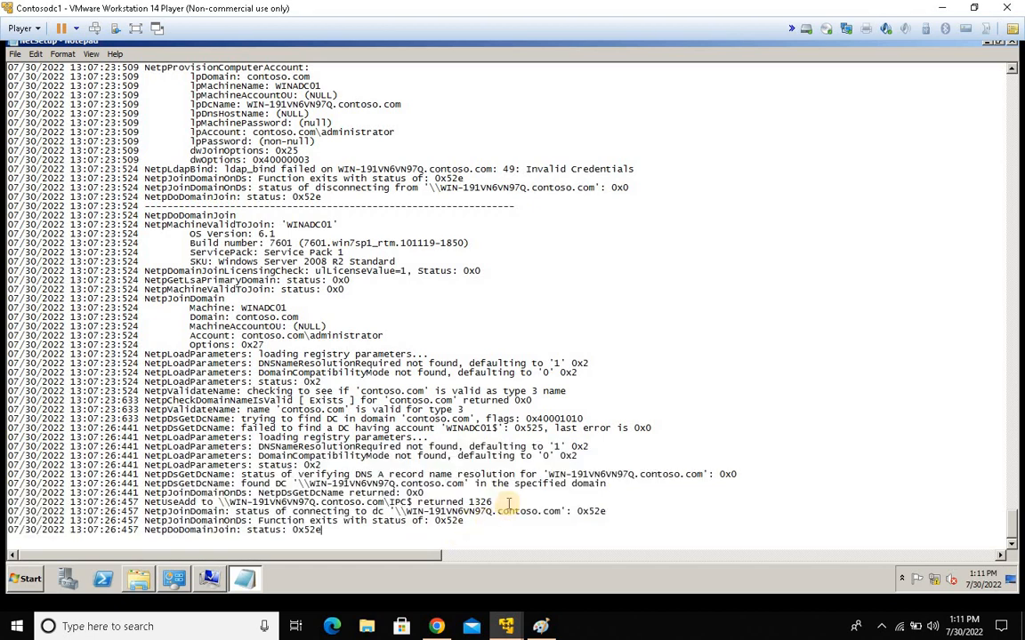
drag(410, 502, 5, 504)
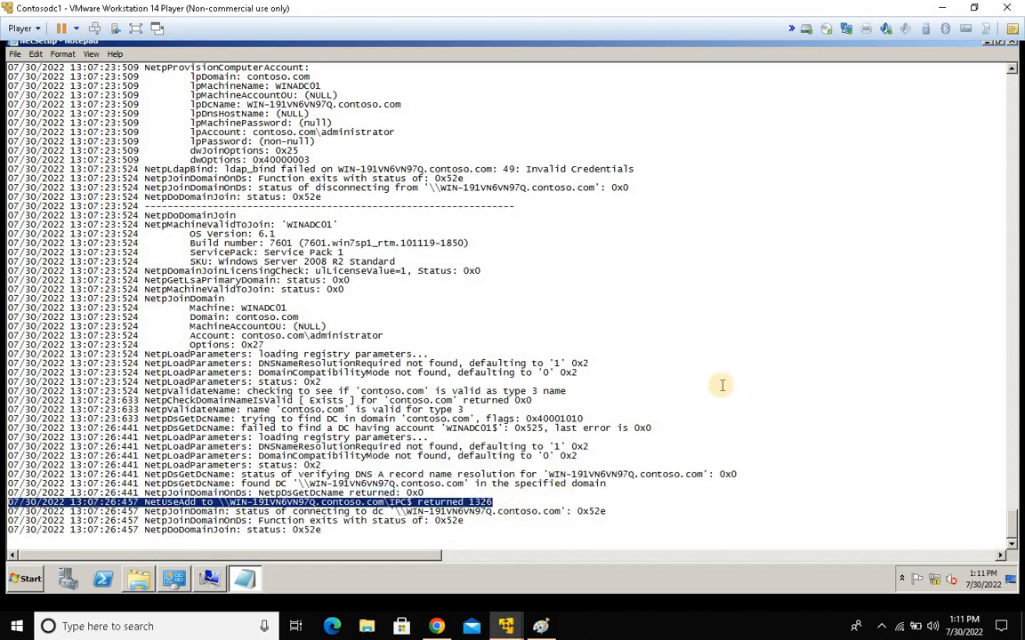
Close the netsetup log in Notepad and the debug folder window.
click(1011, 44)
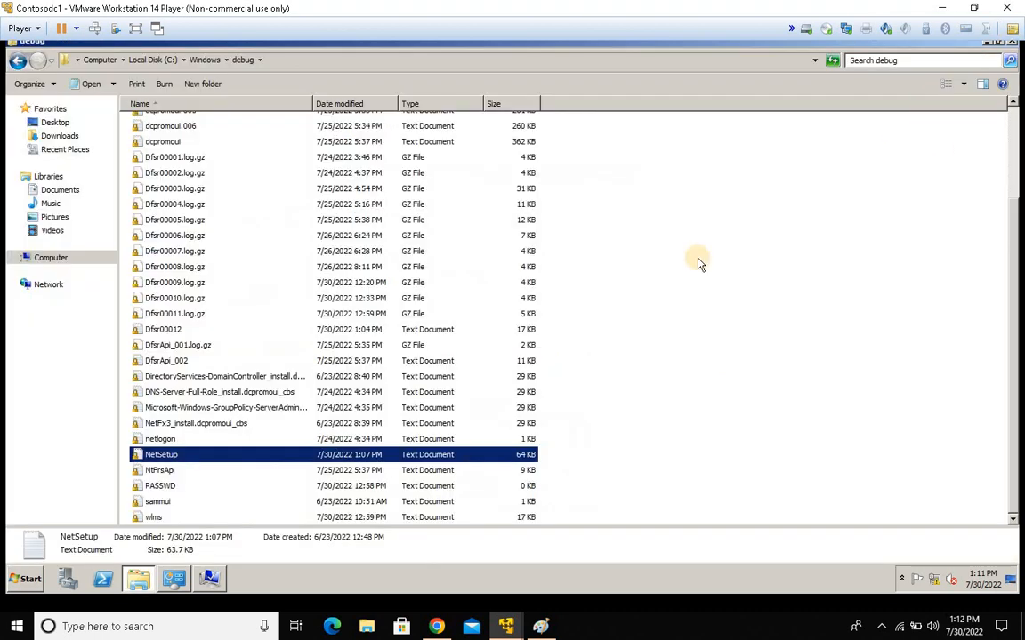
click(1002, 43)
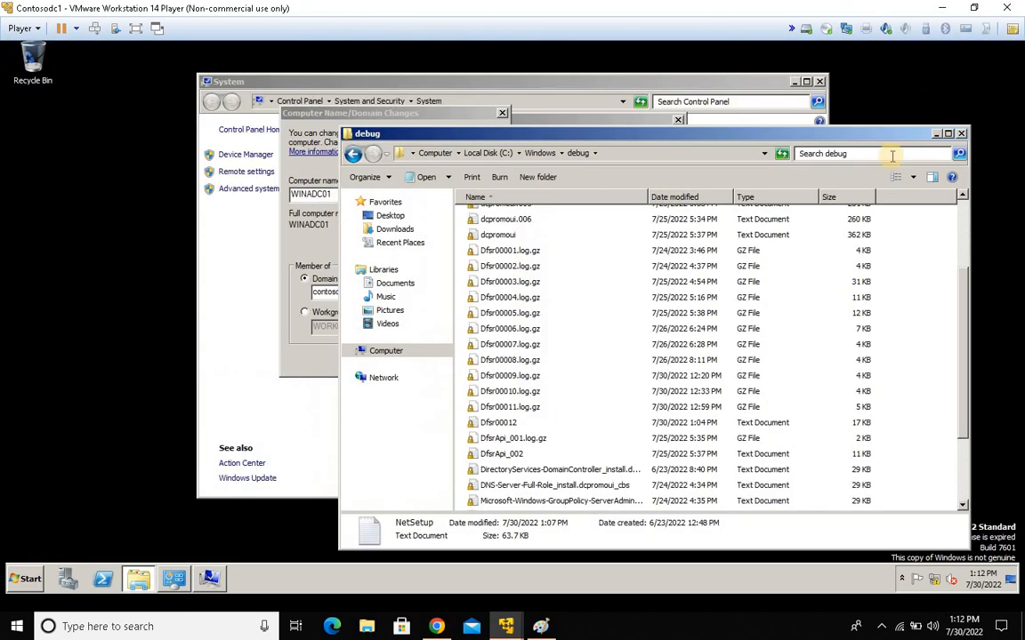
click(972, 134)
Confirm joining contoso.com, authenticating as administrator with the account password.
click(417, 362)
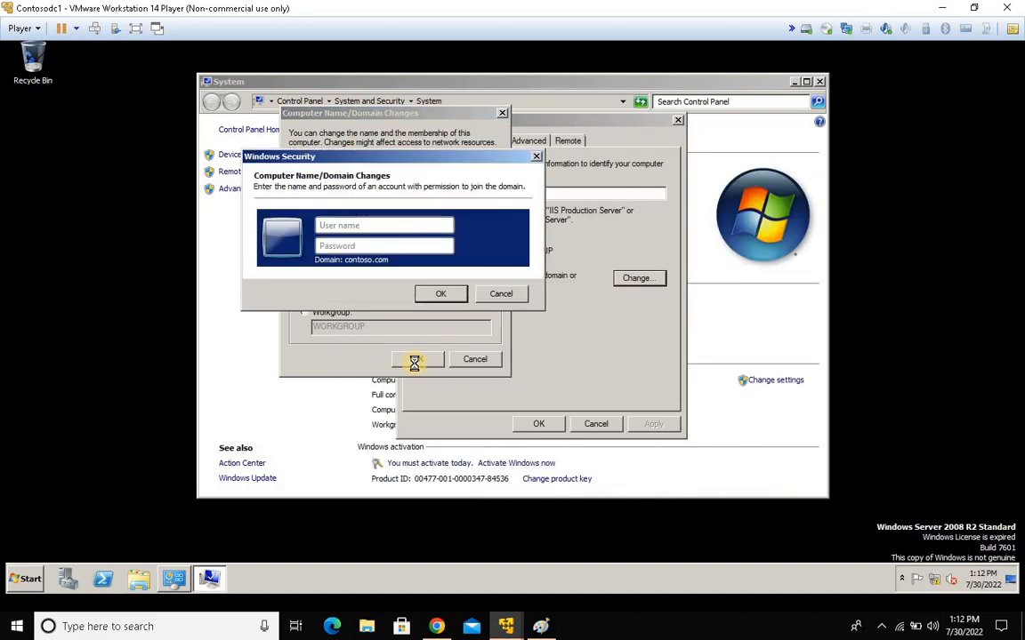
text(administrator)
key(Tab)
text(•••••••••••)
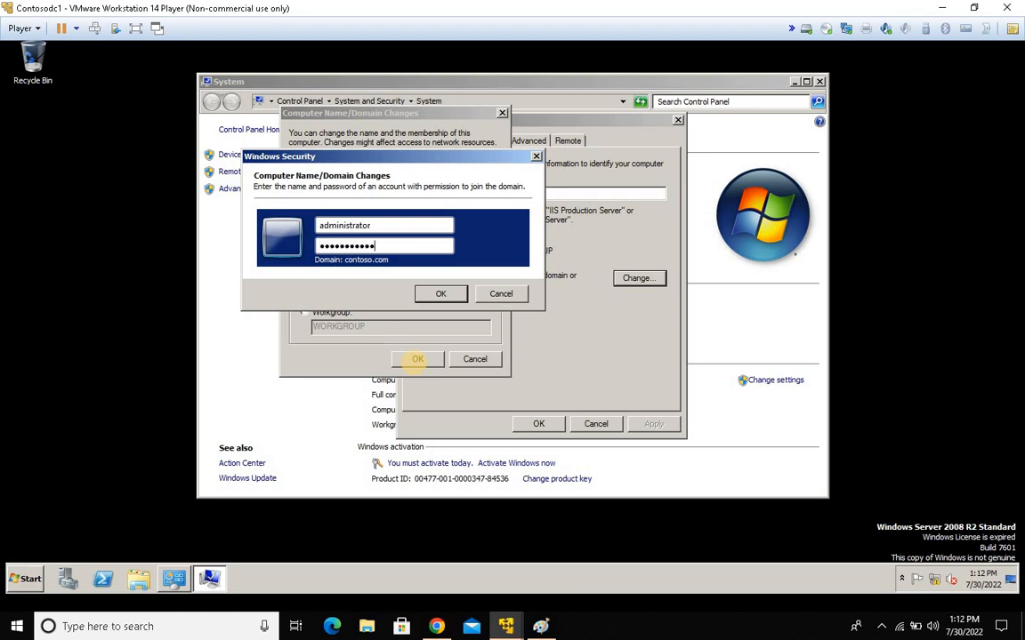
key(Return)
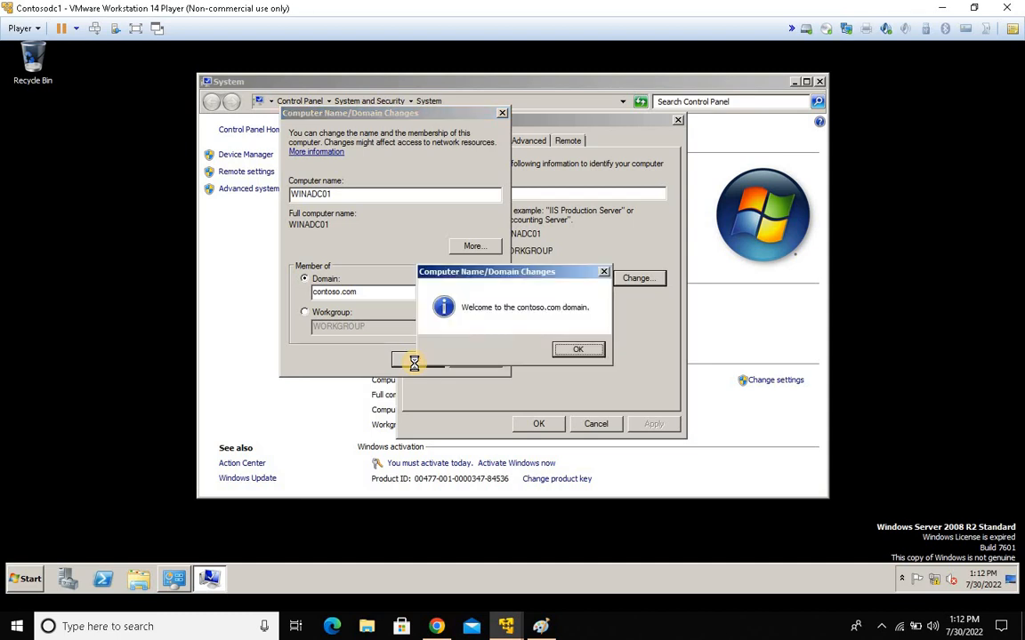
Dismiss the welcome and restart notices, choose Restart Later, and close System.
click(598, 350)
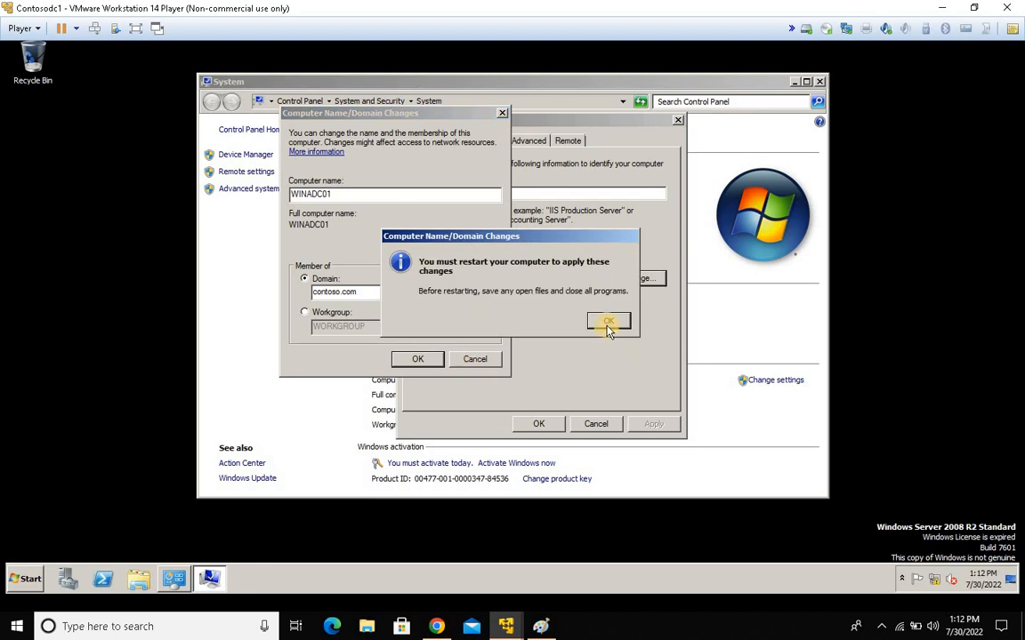
click(608, 321)
click(538, 423)
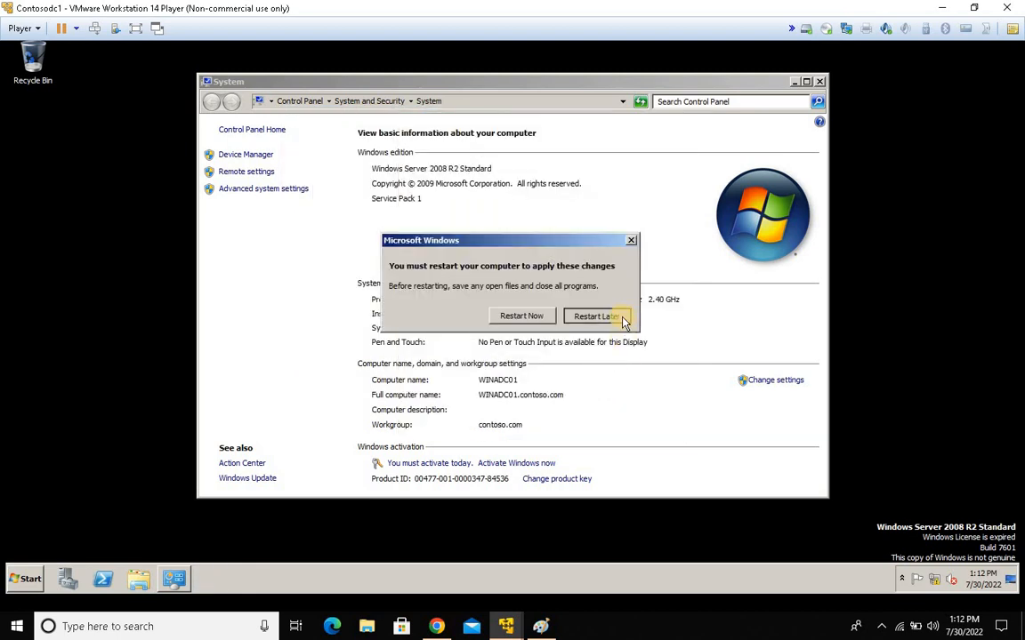
click(617, 318)
click(820, 83)
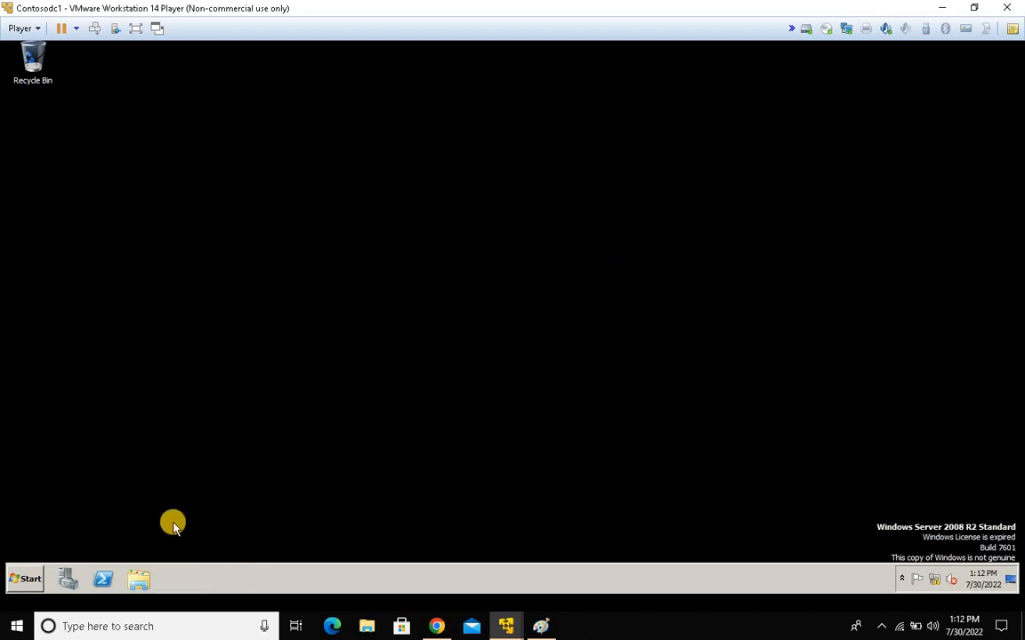
click(29, 580)
Launch cmd from the Run box, change to C:\ and clear the screen.
click(221, 504)
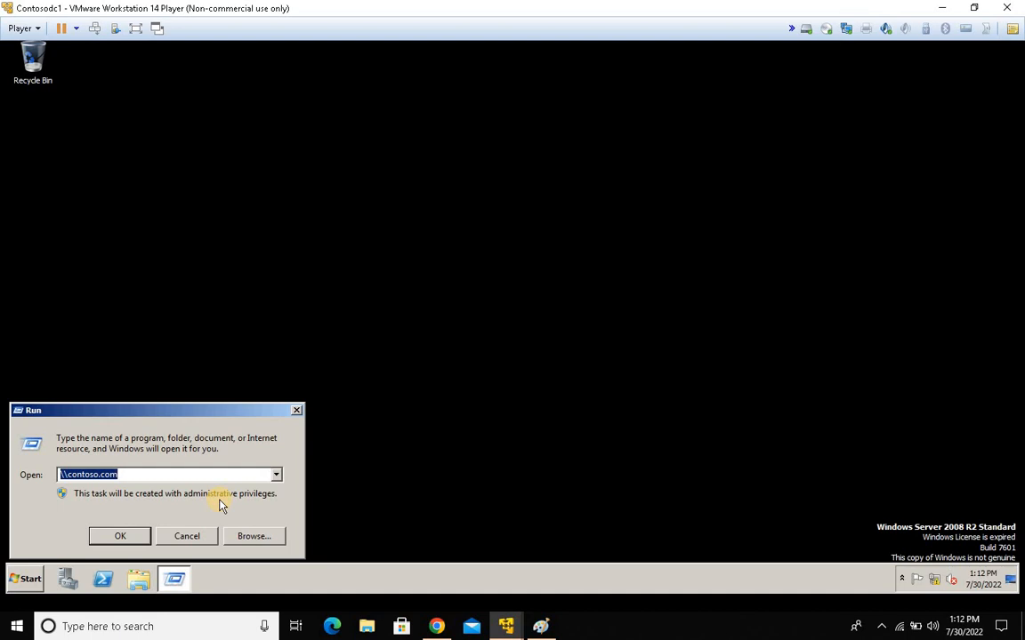
text(cmd)
key(Return)
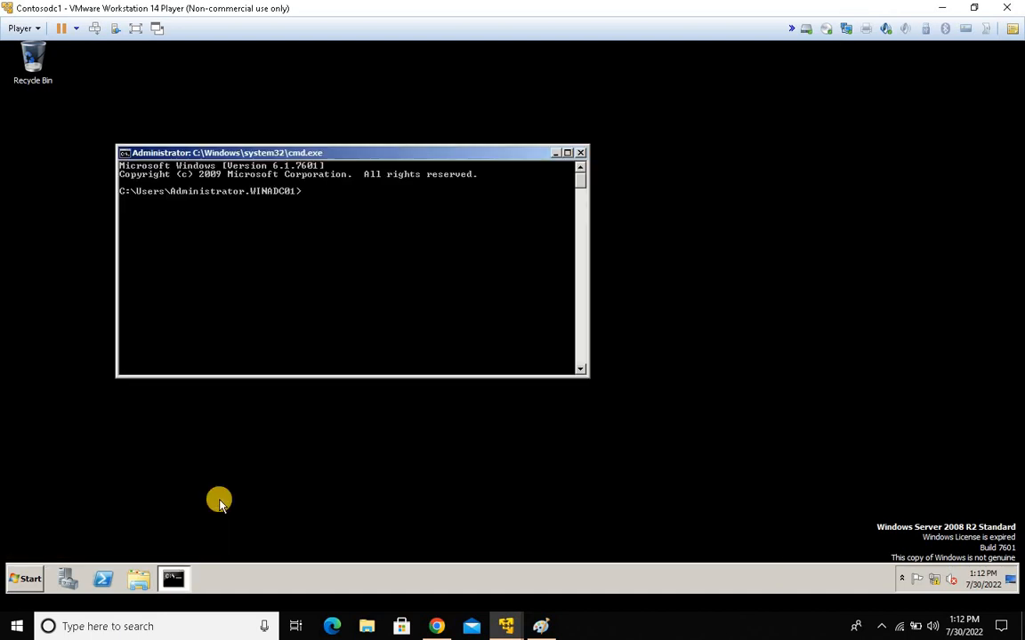
text(cd\)
key(Return)
text(cls)
key(Return)
Ping 192.168.0.10 from the Contosodc1 command prompt.
text(ping 19.)
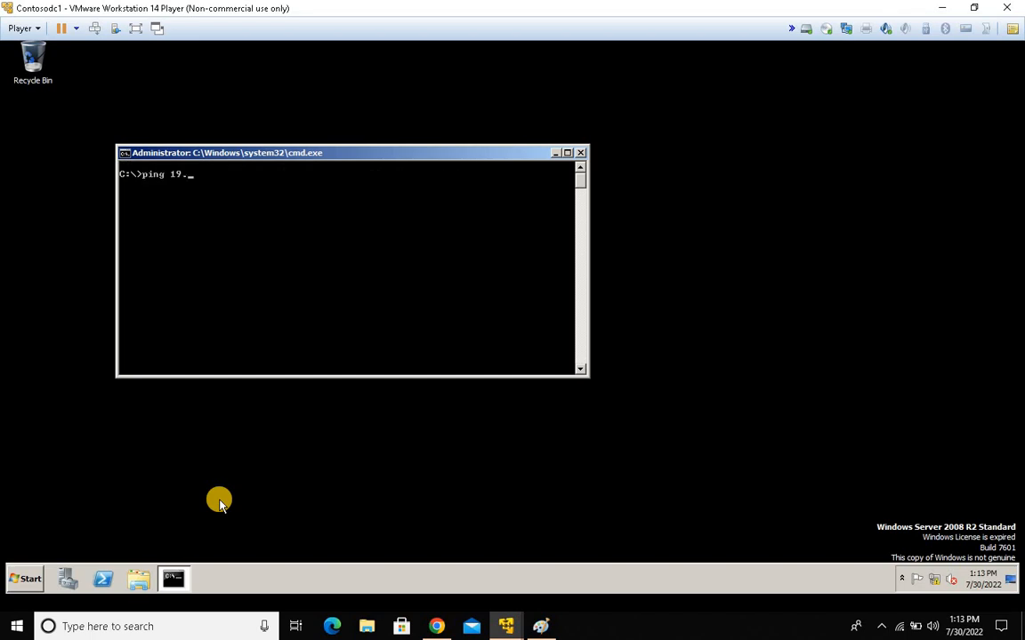
key(BackSpace)
key(BackSpace)
text(192.168.0.10)
key(Return)
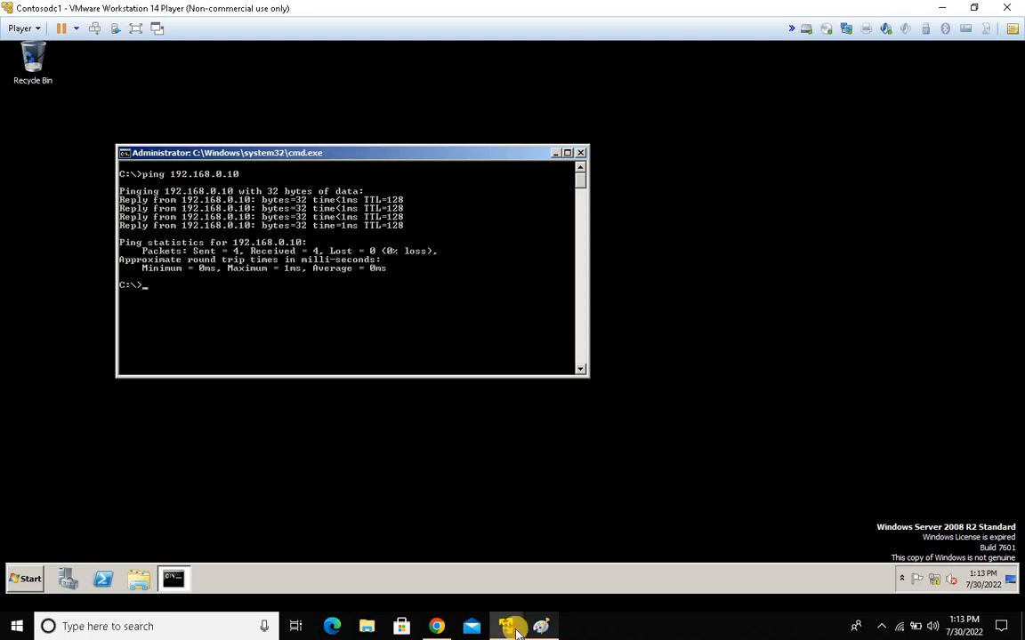
Bring the MAXDC1 VM to front and sign in with the account password.
mouse_move(505, 626)
click(412, 512)
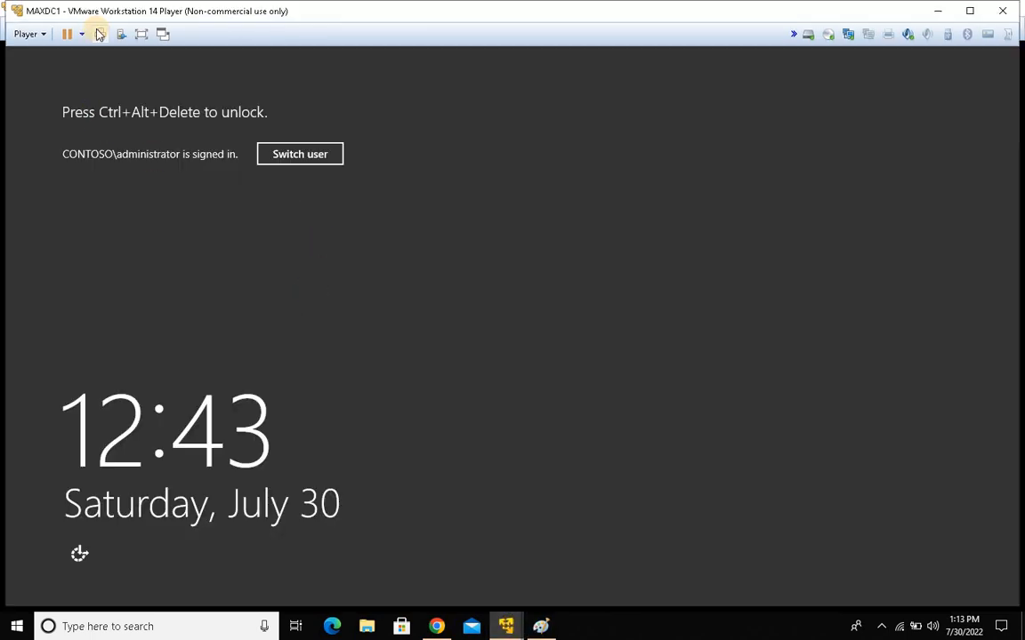
click(98, 34)
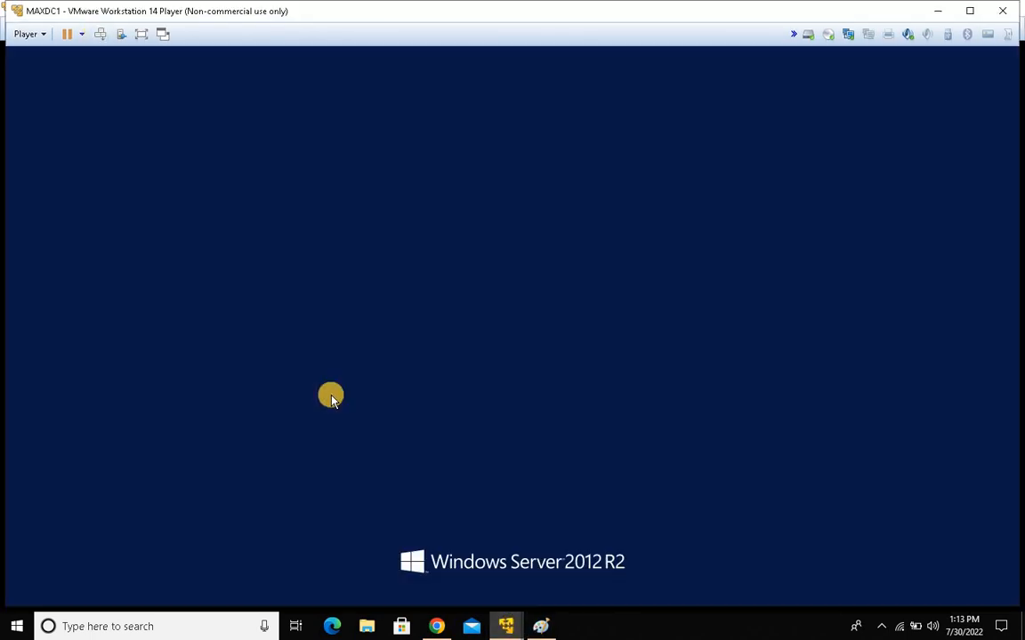
text(**********)
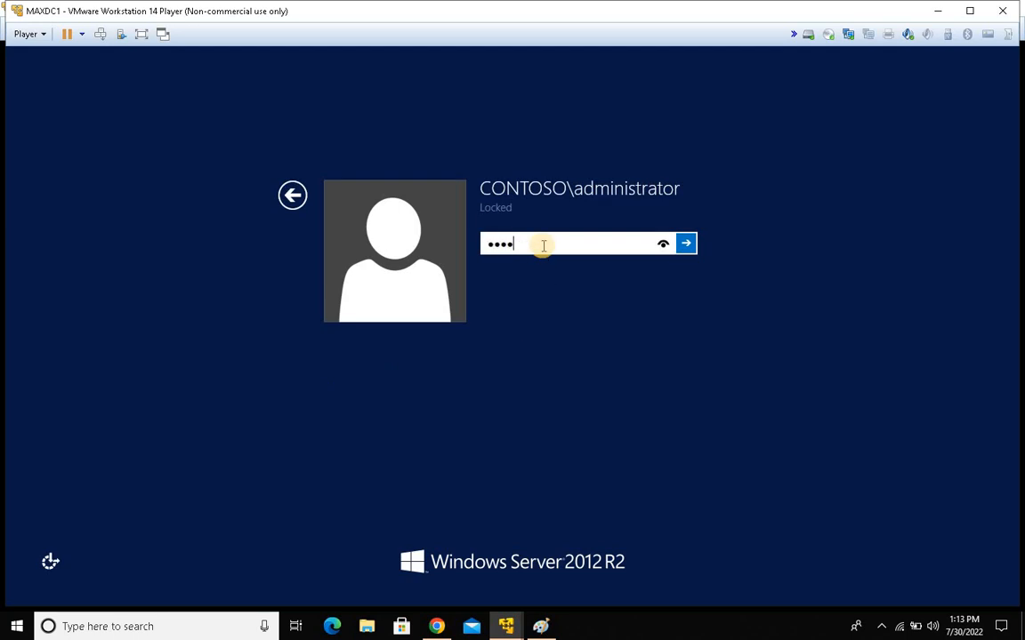
key(Return)
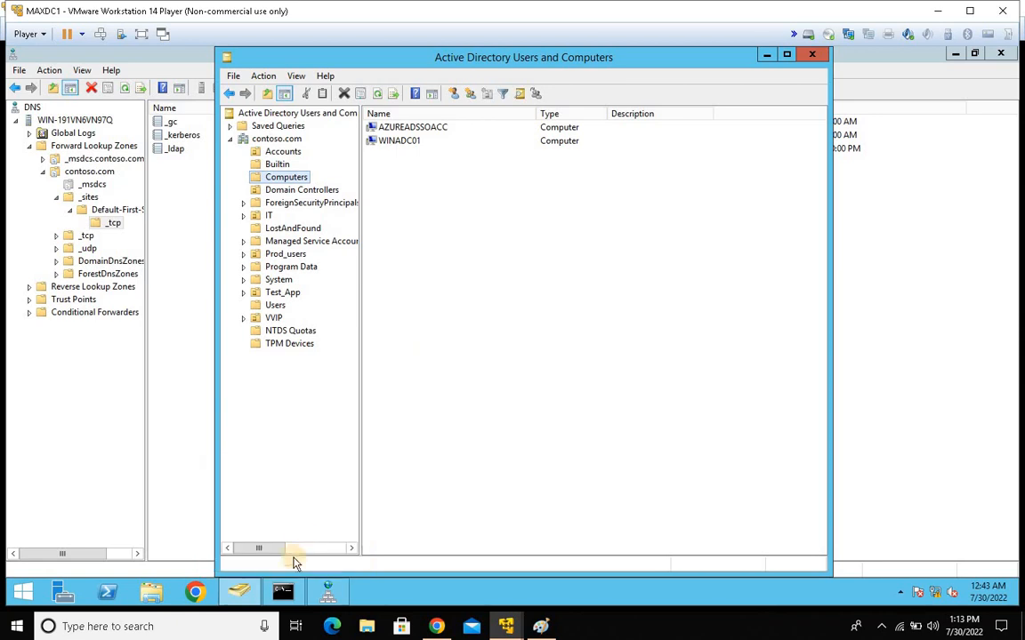
Run ipconfig on MAXDC1 and mark its IPv4 address 192.168.0.10.
click(282, 591)
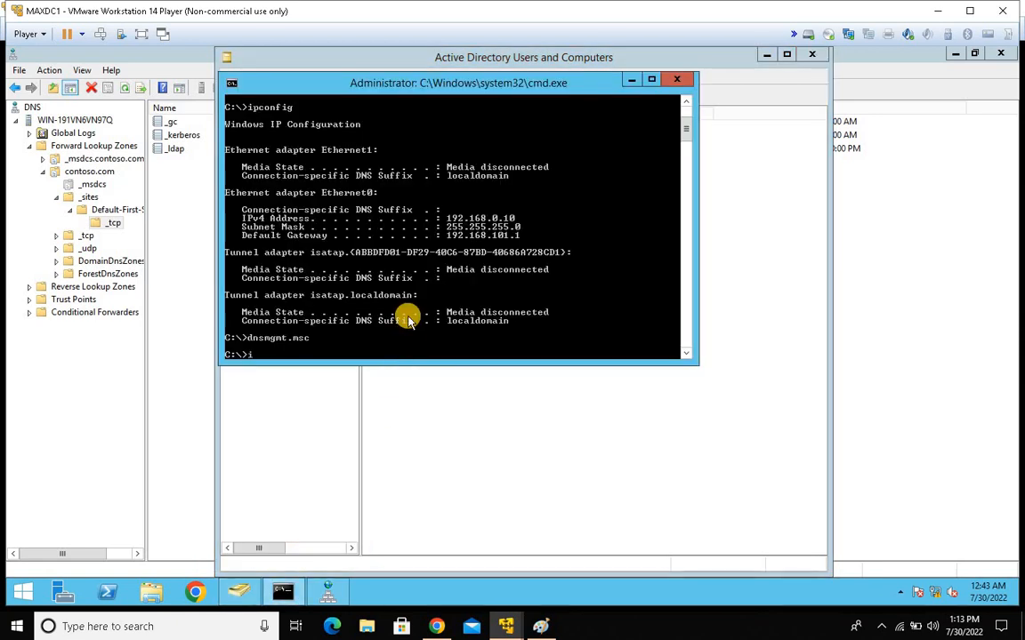
text(ipconfig)
key(Return)
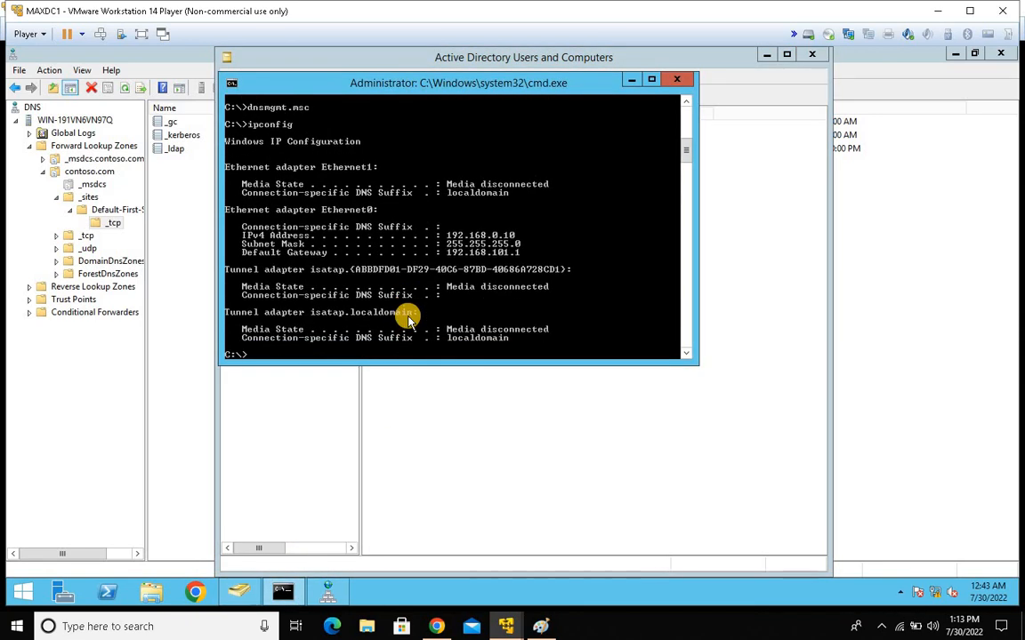
right_click(507, 228)
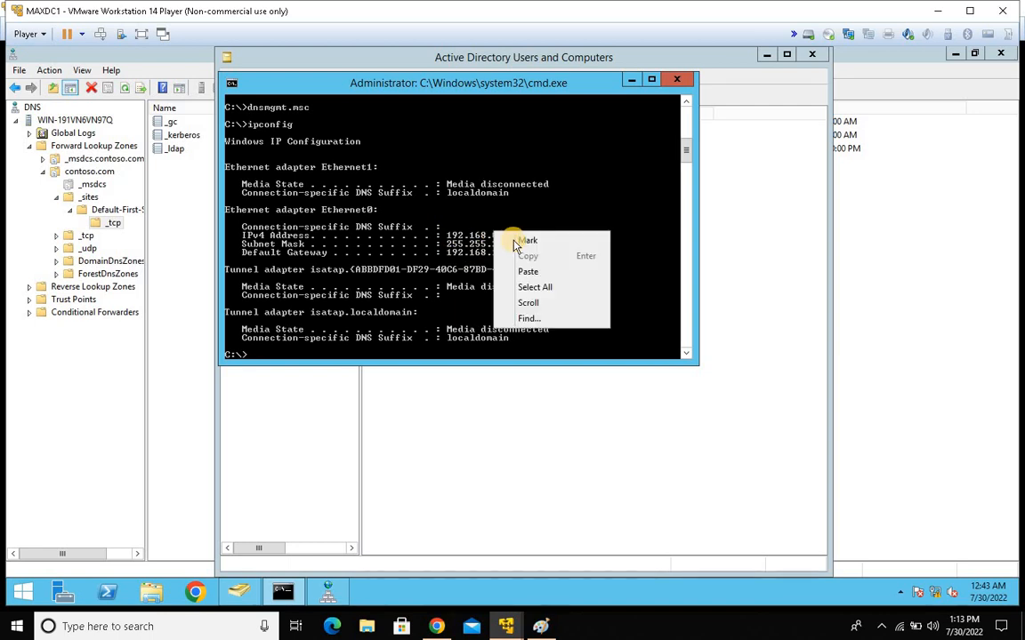
click(525, 235)
drag(450, 236, 517, 235)
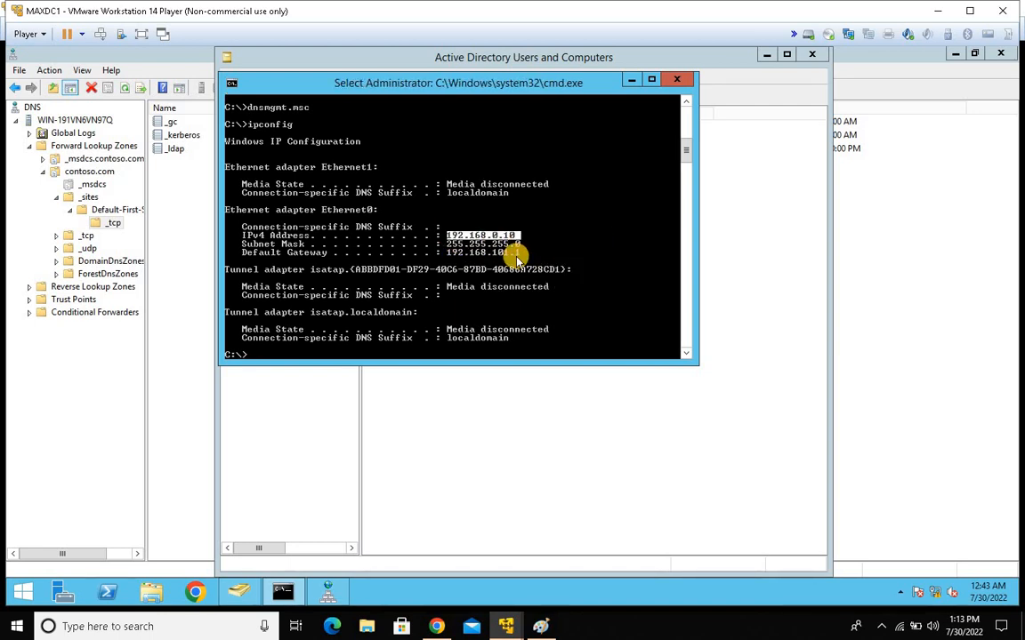
mouse_move(523, 628)
click(579, 529)
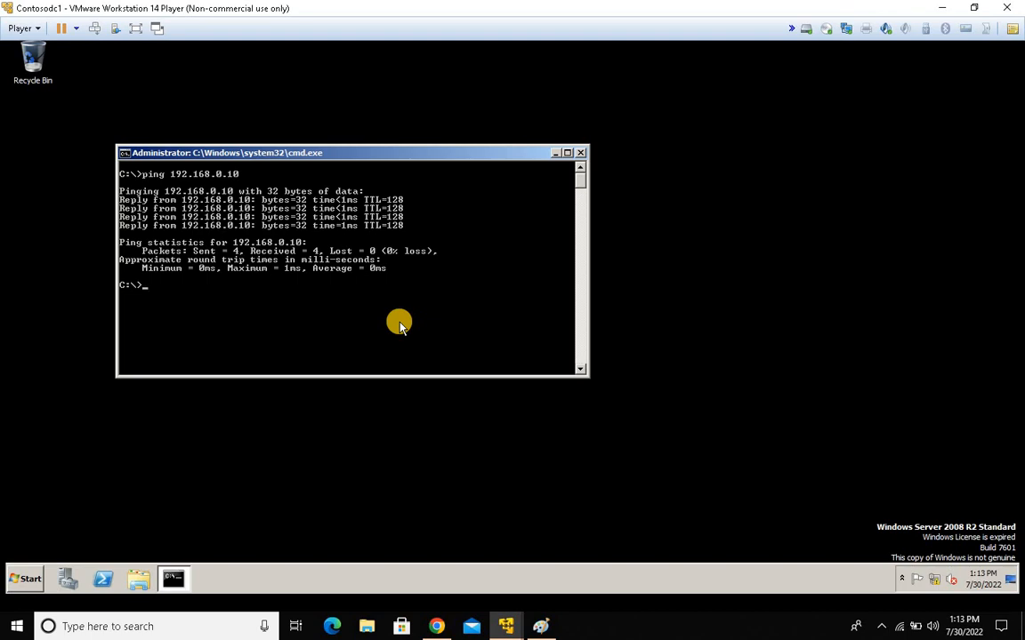
Ping contoso.com and mark the reply output in the console.
text(ping contoso.com)
key(Return)
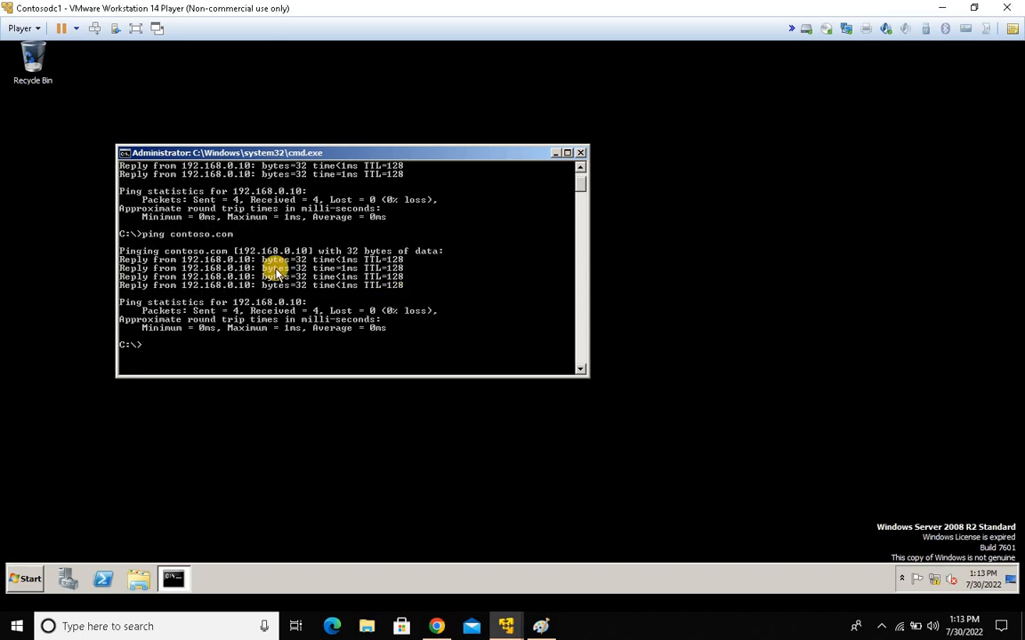
right_click(196, 237)
click(213, 245)
drag(125, 229, 473, 347)
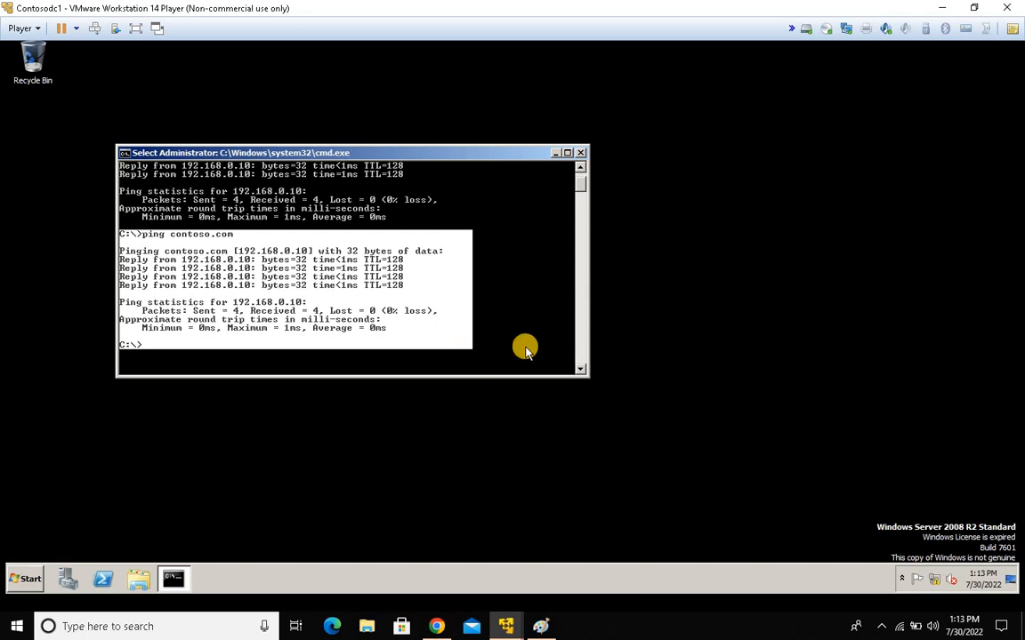
click(533, 343)
Leave mark mode and clear the console with cls.
key(Escape)
text(cls)
key(Return)
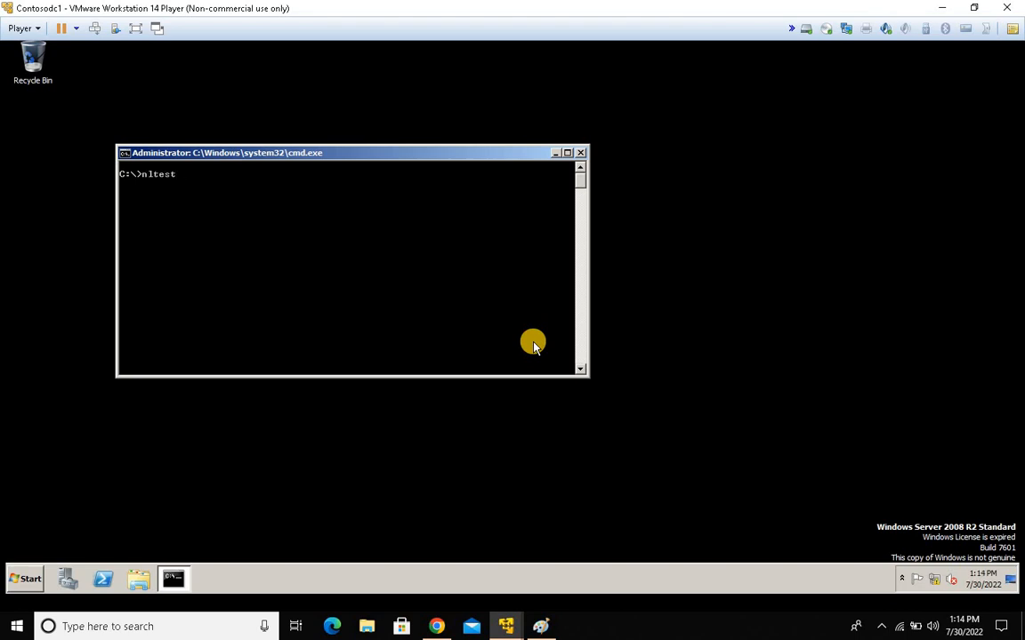
Run nltest /dsgetdc:contoso.com and mark and copy the domain controller results.
text(getdc:contoso.com)
key(Return)
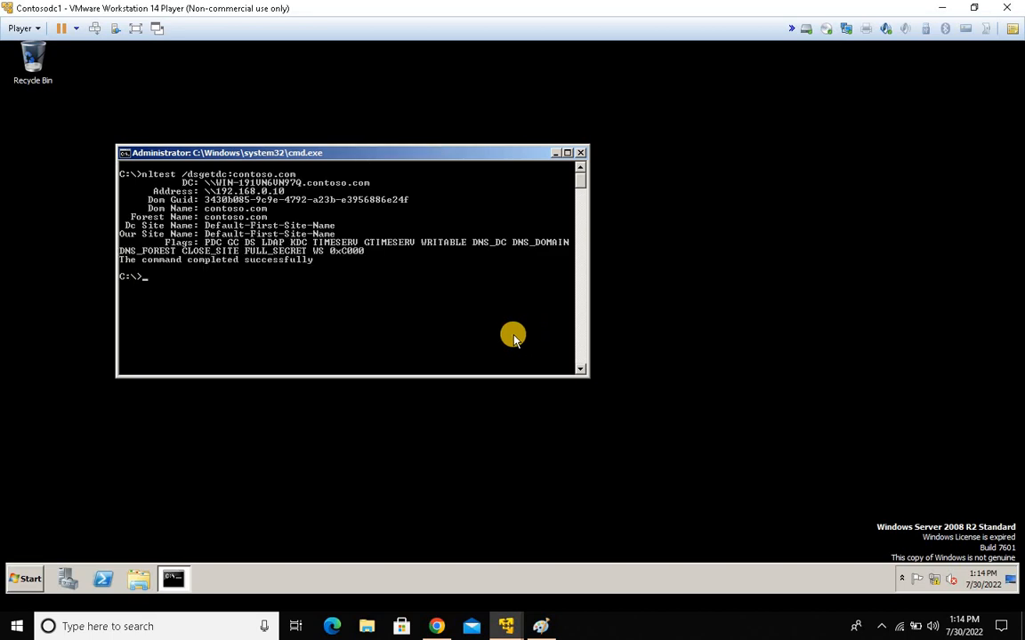
right_click(142, 174)
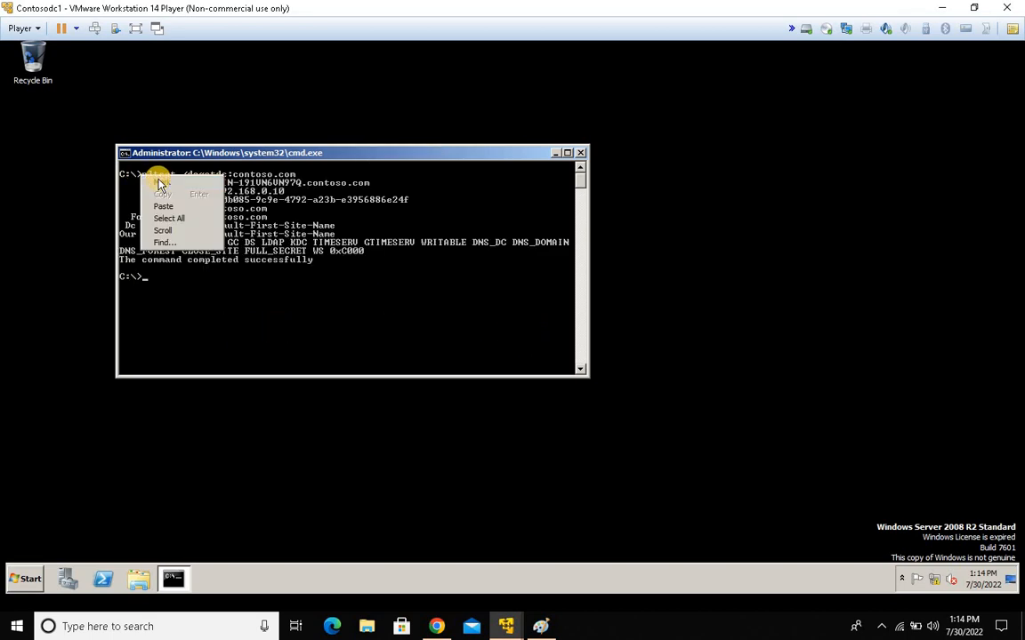
click(158, 182)
drag(122, 168, 573, 315)
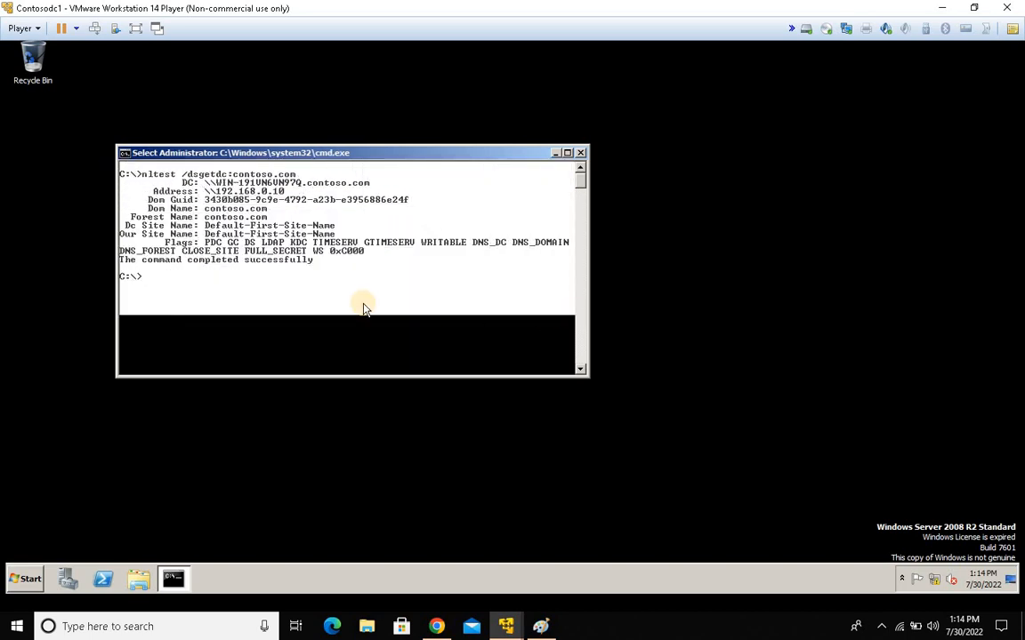
click(275, 297)
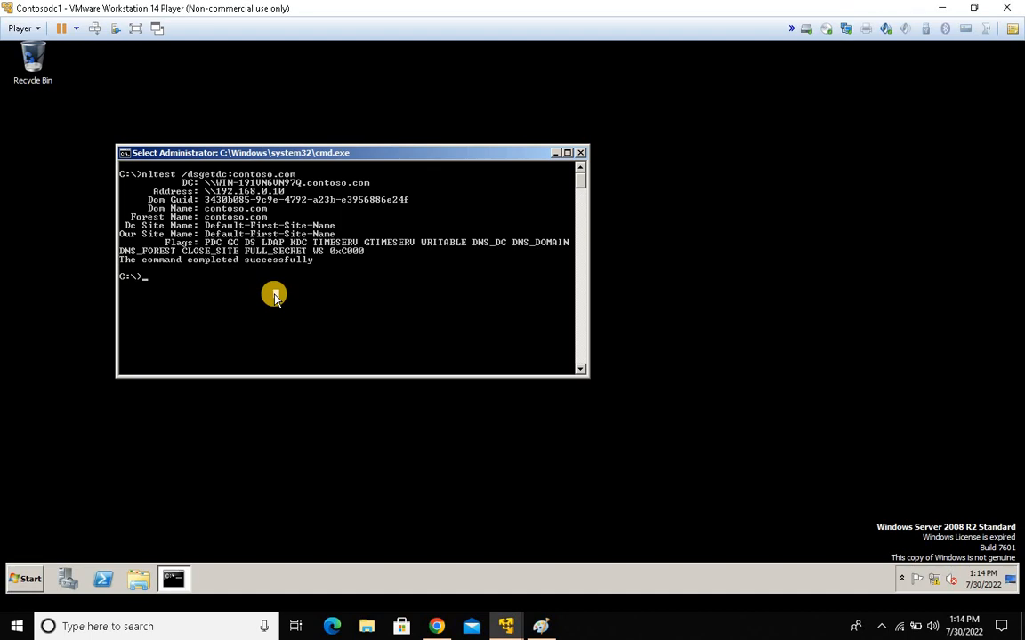
click(124, 172)
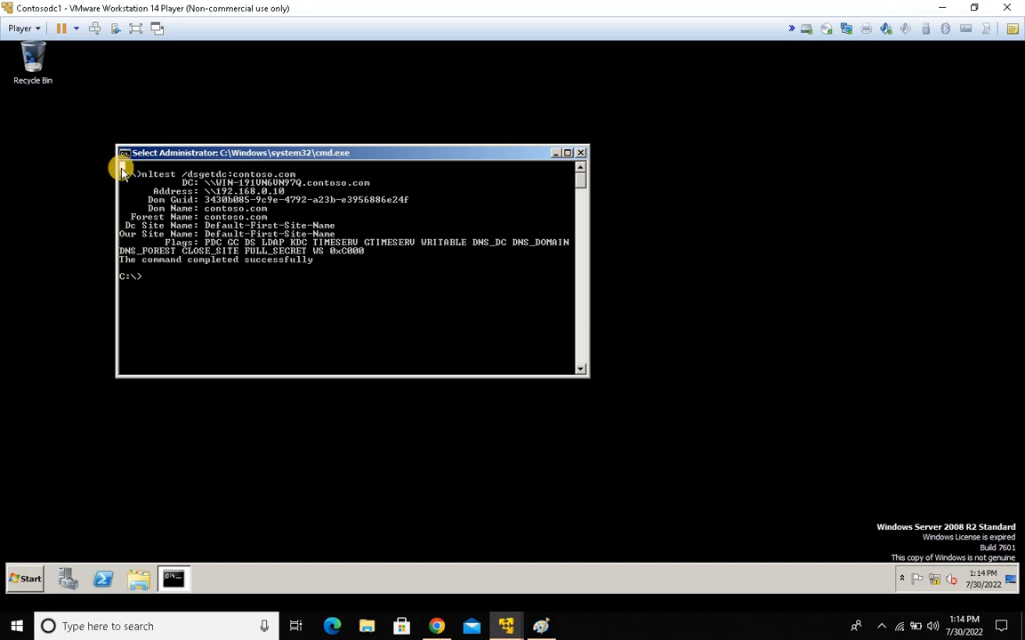
drag(124, 171, 565, 295)
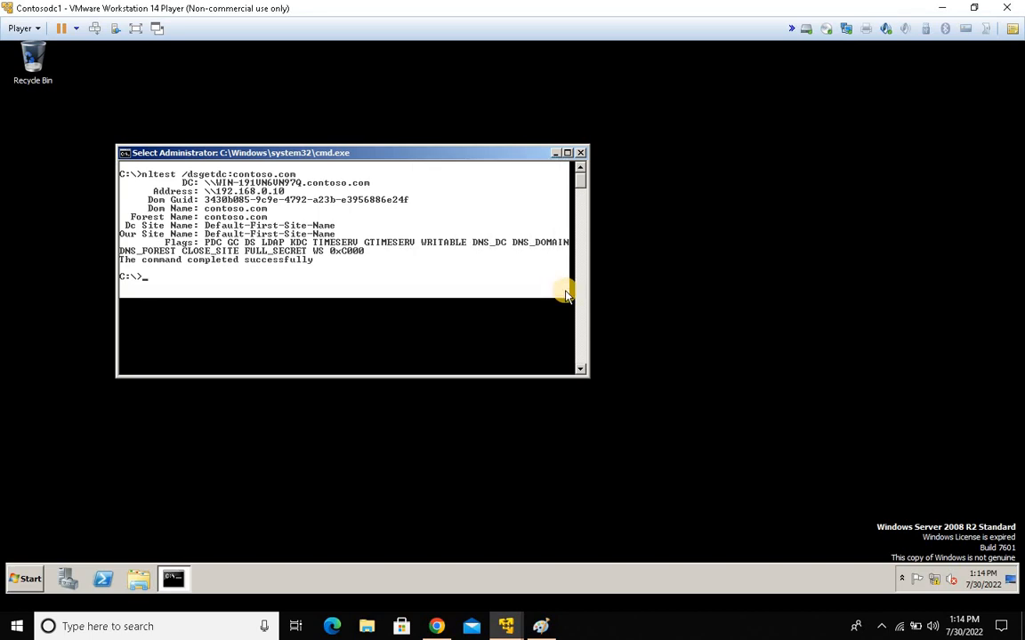
right_click(359, 294)
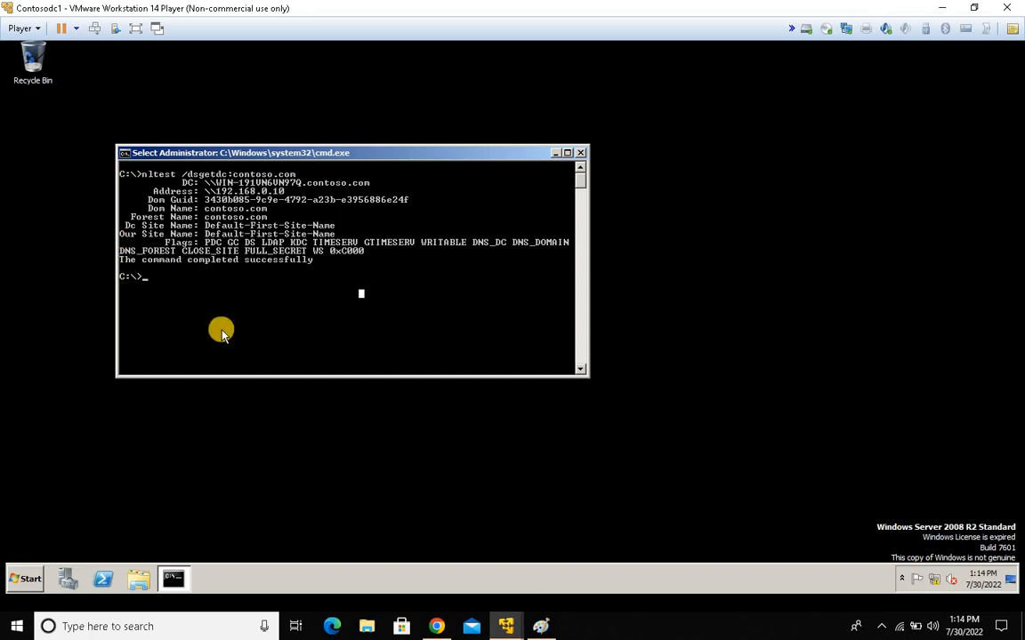
Type gpupdate /force, mark the command line, then run it to refresh group policy.
key(Escape)
text(yp)
key(BackSpace)
key(BackSpace)
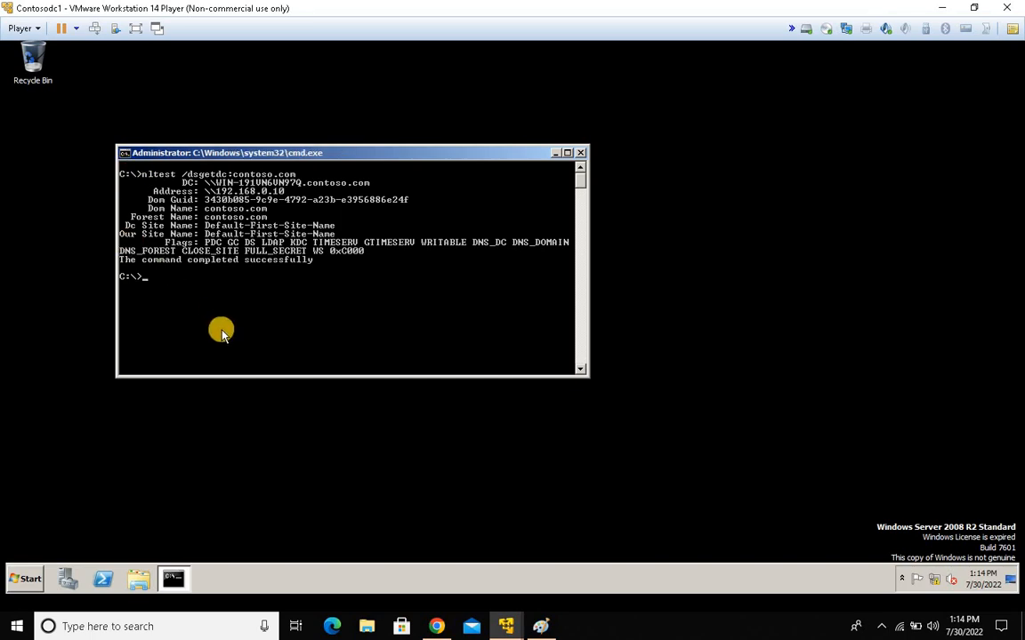
text(gpupdate /force)
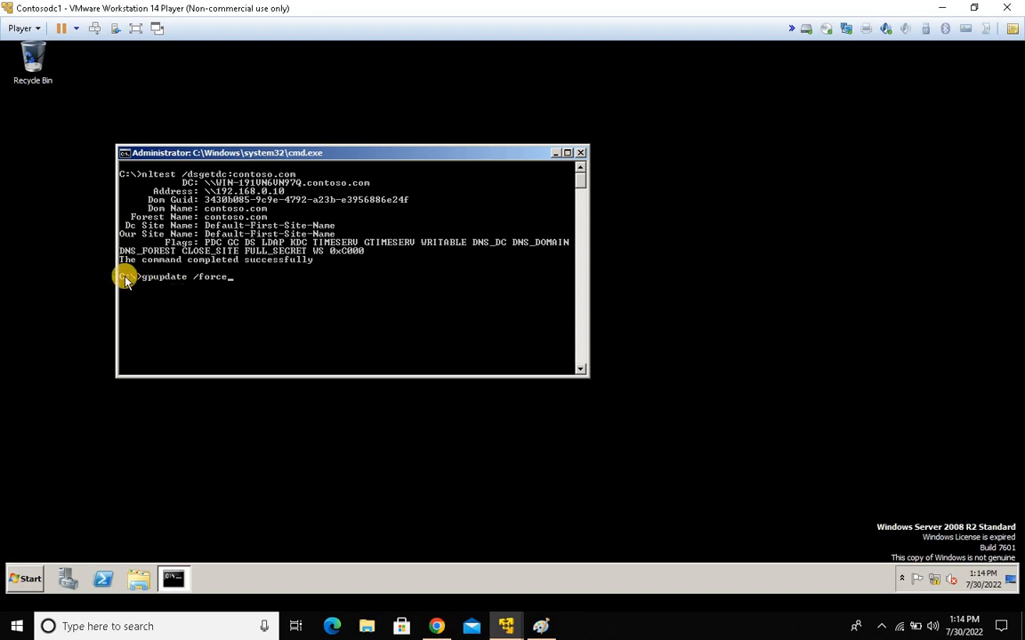
right_click(208, 282)
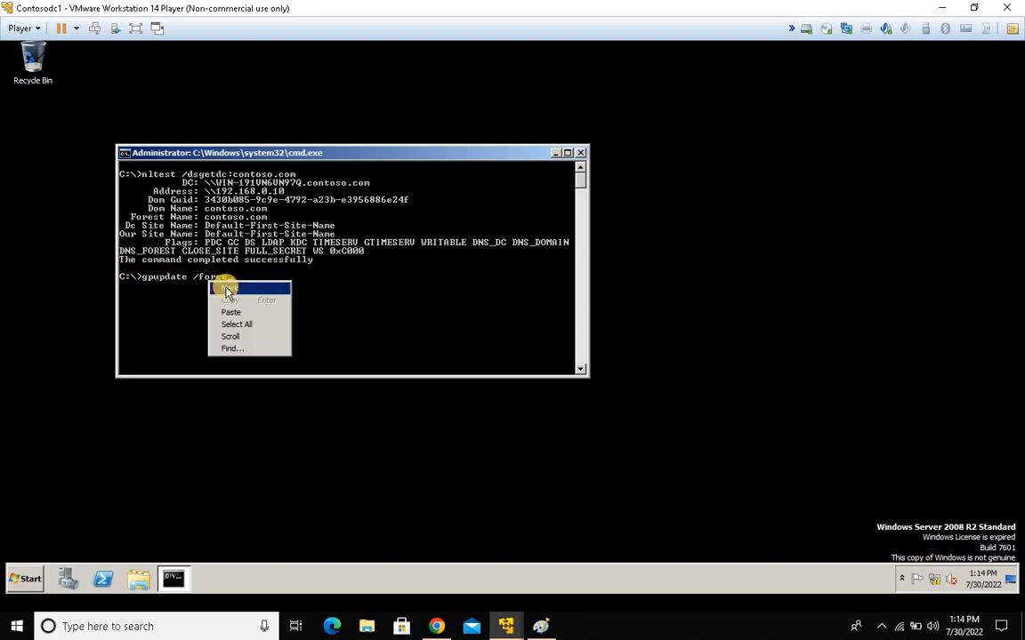
click(227, 291)
drag(228, 279, 121, 279)
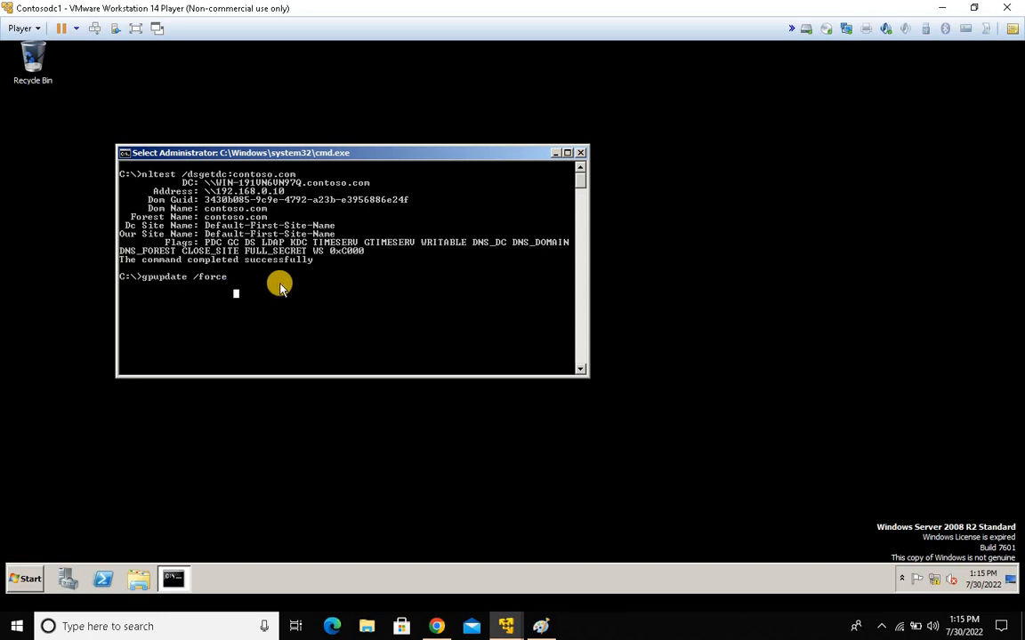
drag(281, 284, 123, 282)
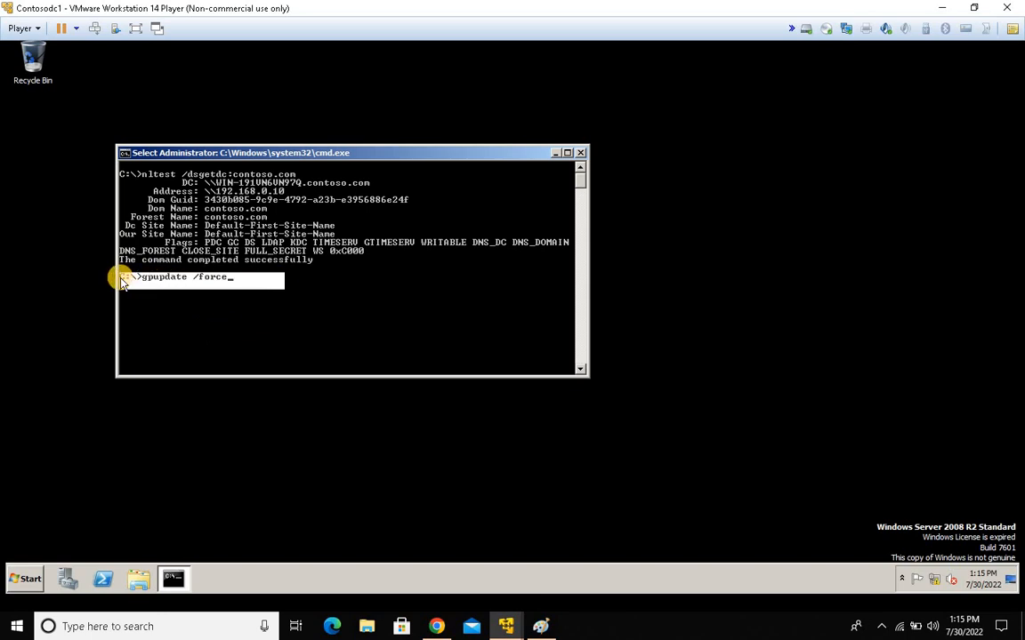
click(180, 286)
drag(253, 281, 123, 283)
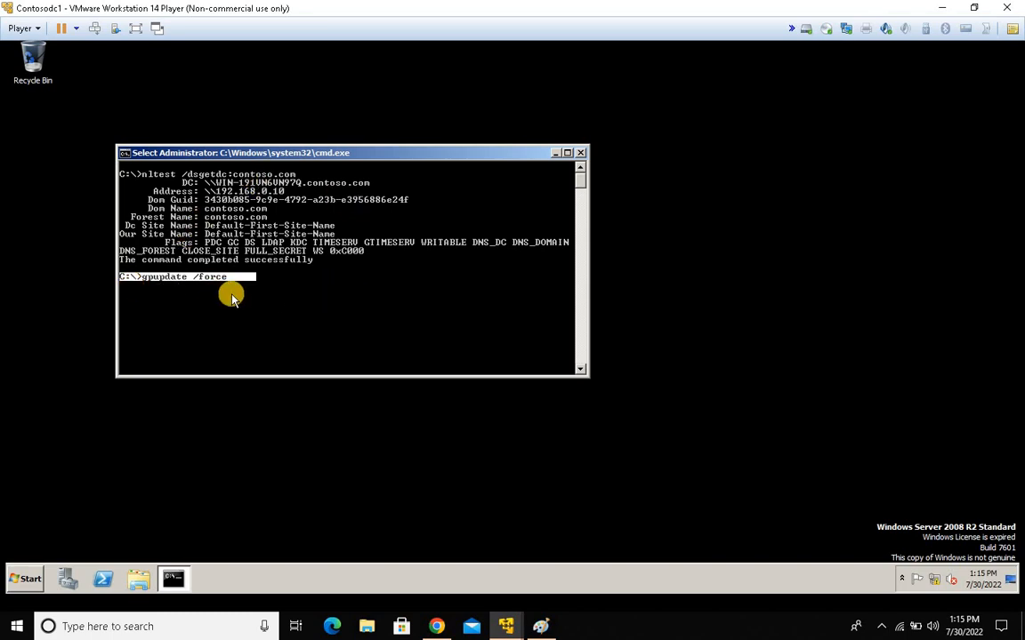
key(Return)
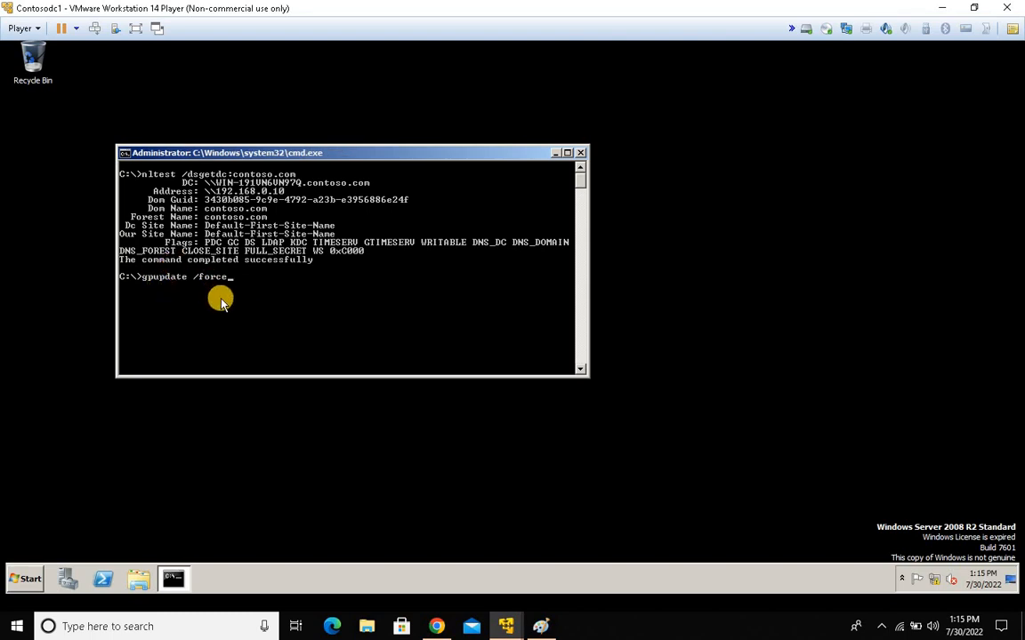
key(Return)
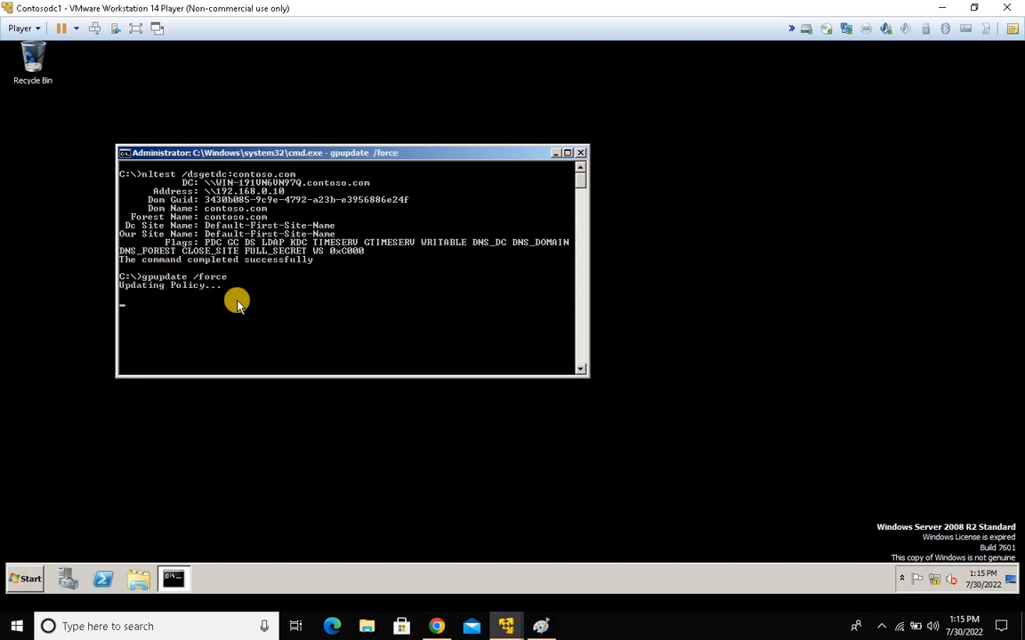
right_click(134, 174)
click(150, 176)
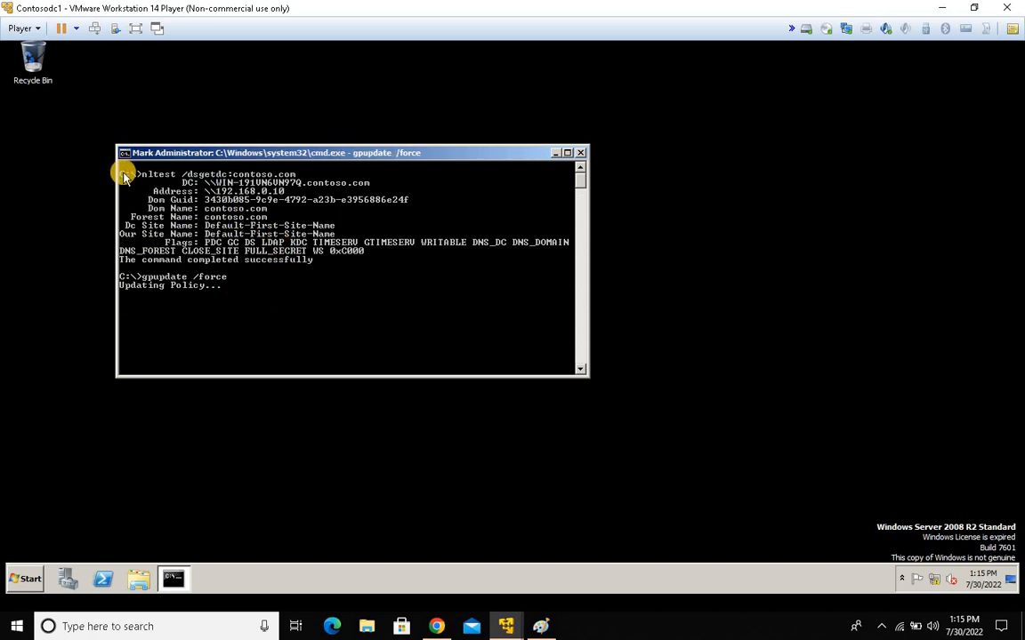
drag(125, 173, 566, 272)
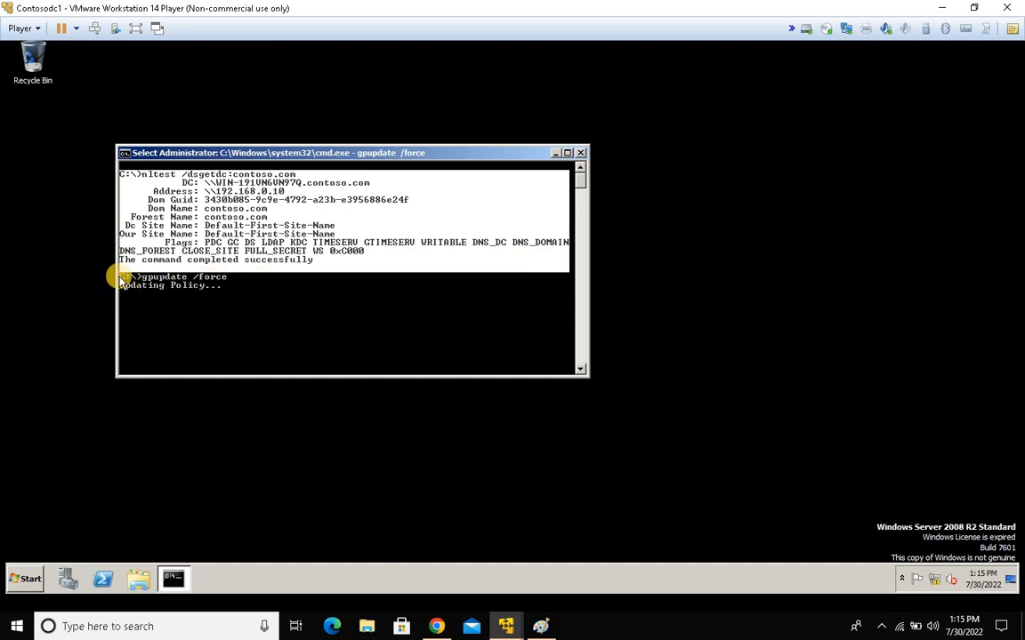
drag(121, 277, 518, 311)
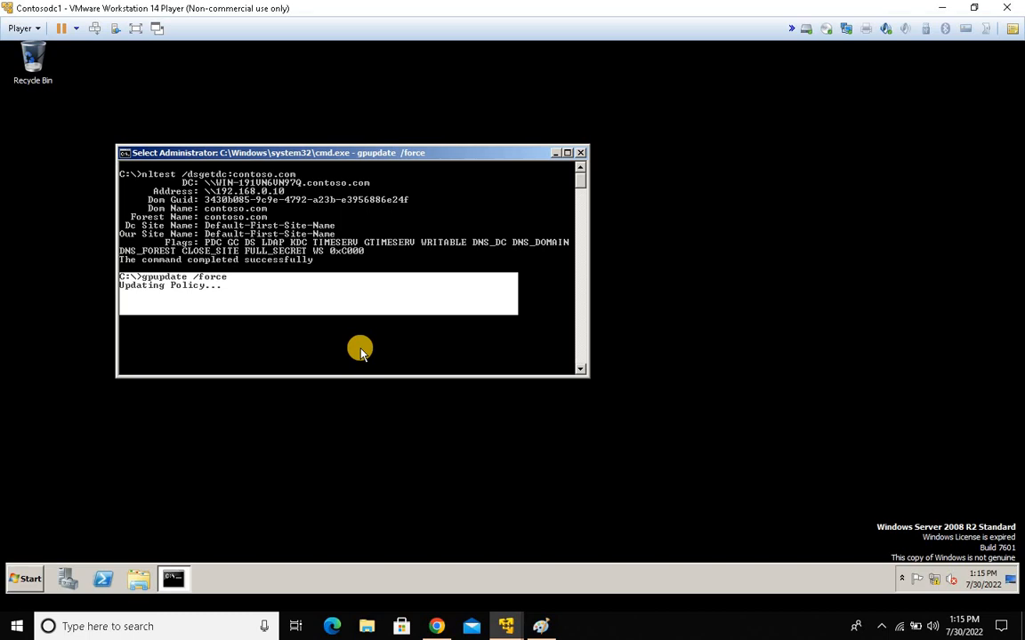
click(201, 328)
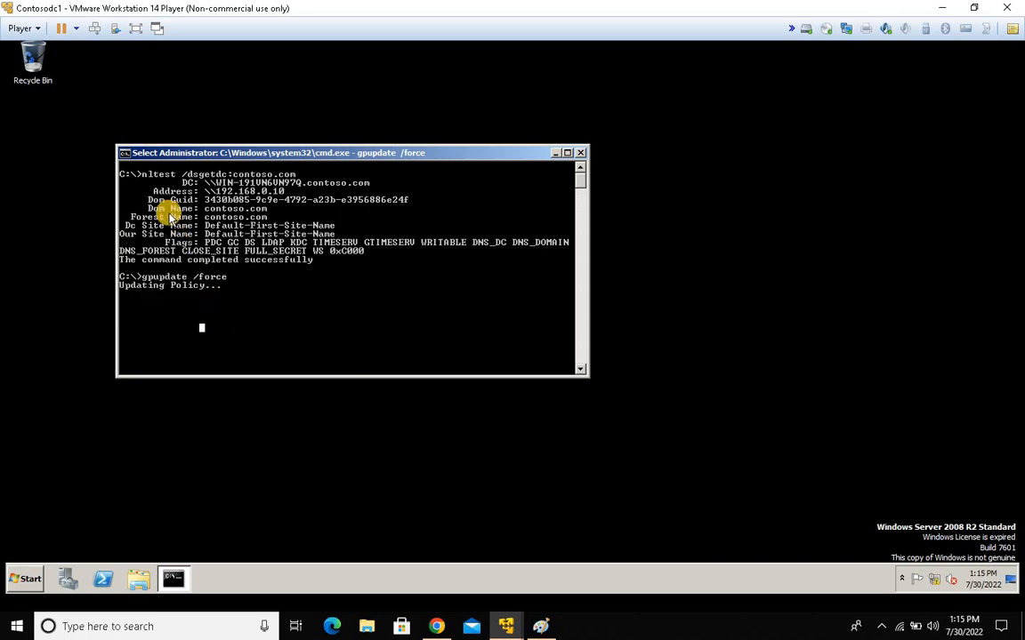
drag(119, 166, 567, 330)
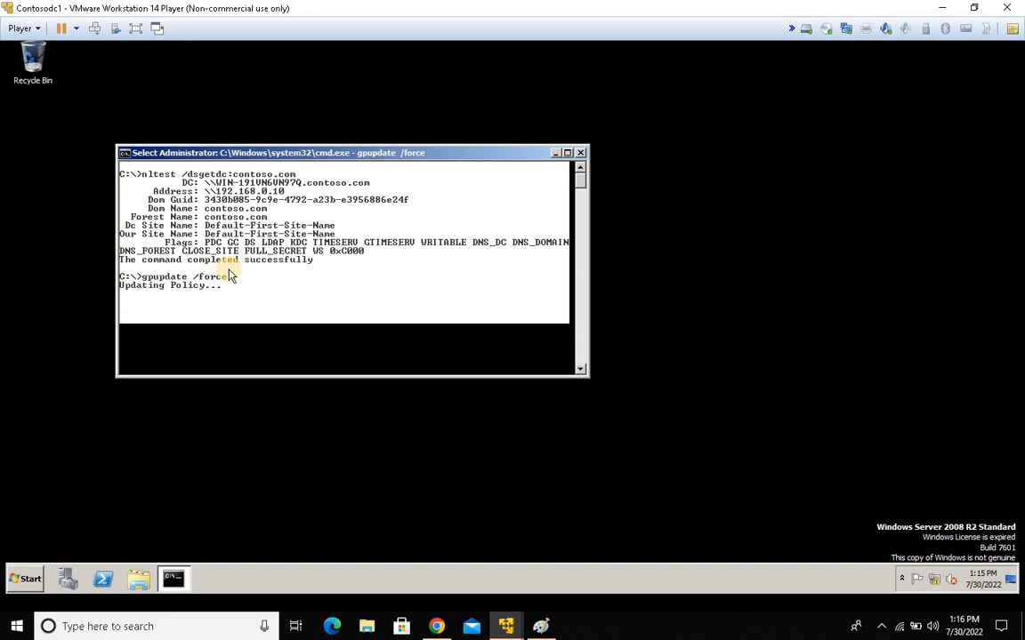
click(304, 336)
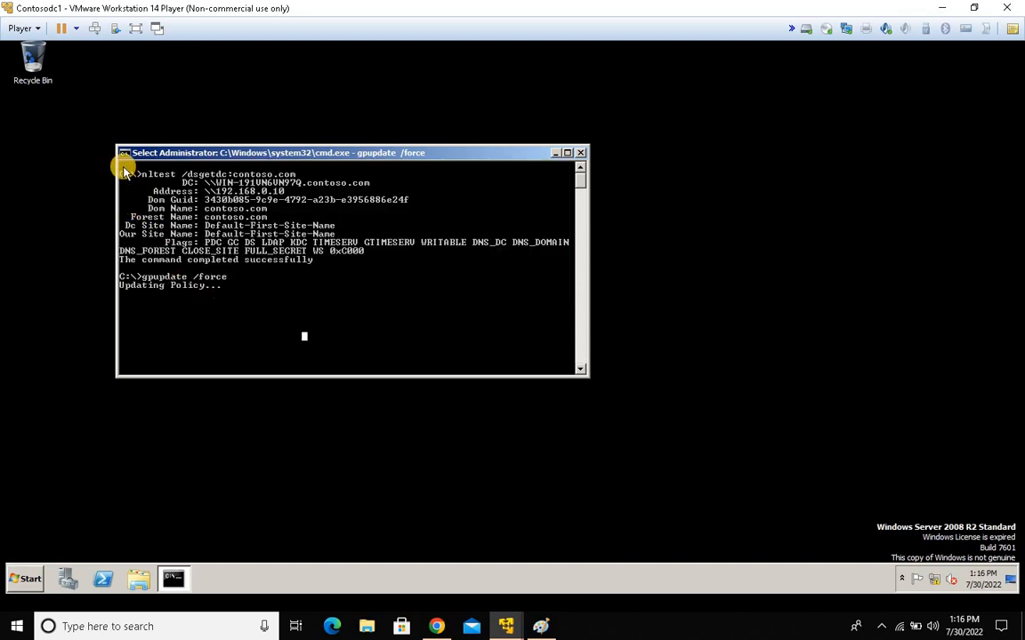
drag(122, 167, 566, 302)
drag(121, 166, 564, 290)
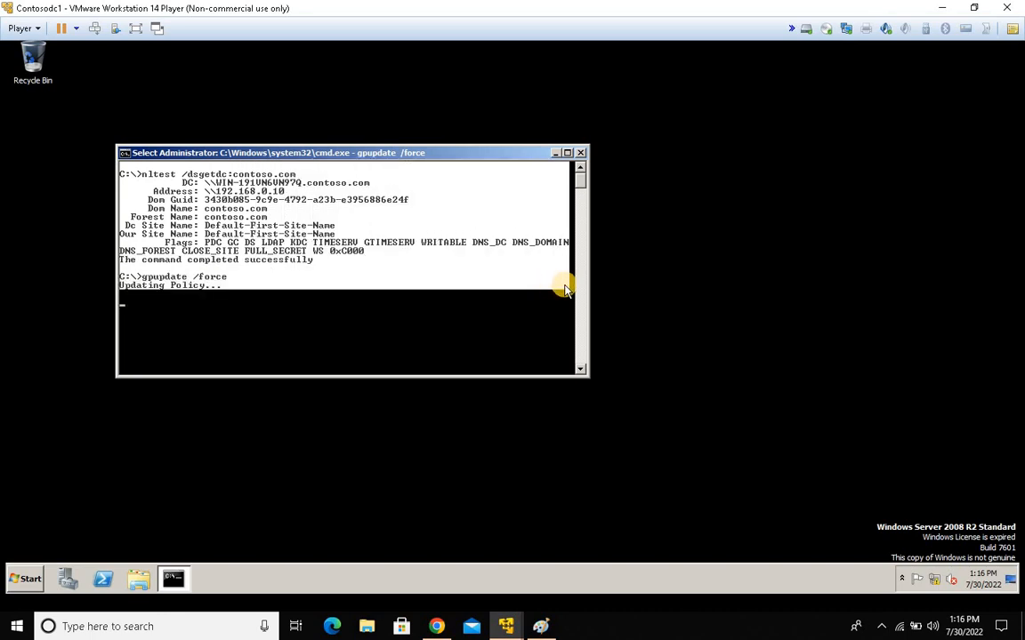
click(229, 219)
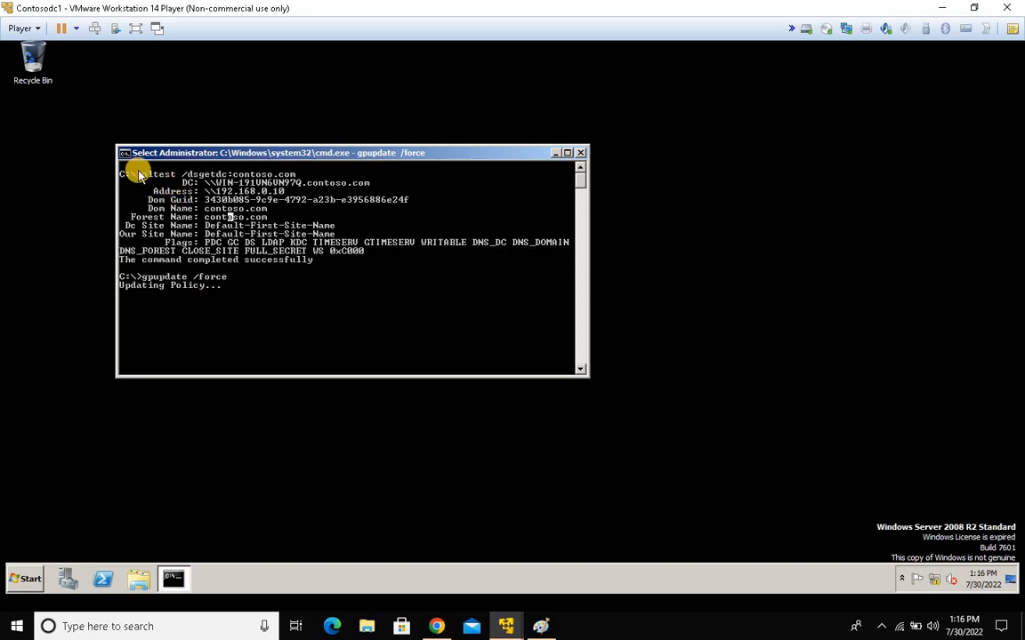
drag(140, 173, 311, 176)
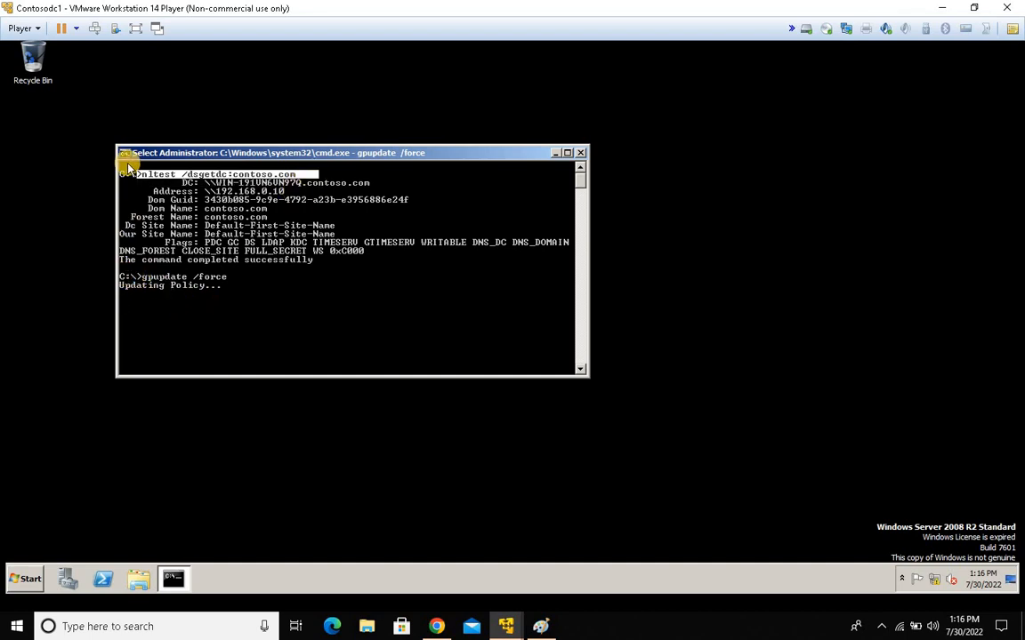
drag(122, 176, 565, 303)
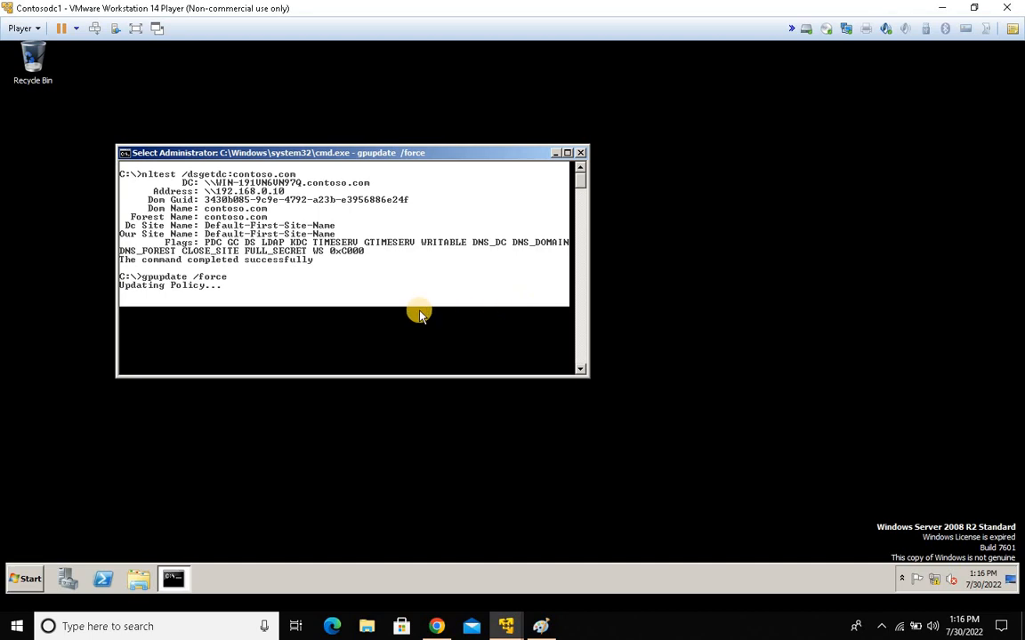
Browse to C:\Windows\debug in File Explorer and open the NetSetup log in Notepad.
click(133, 580)
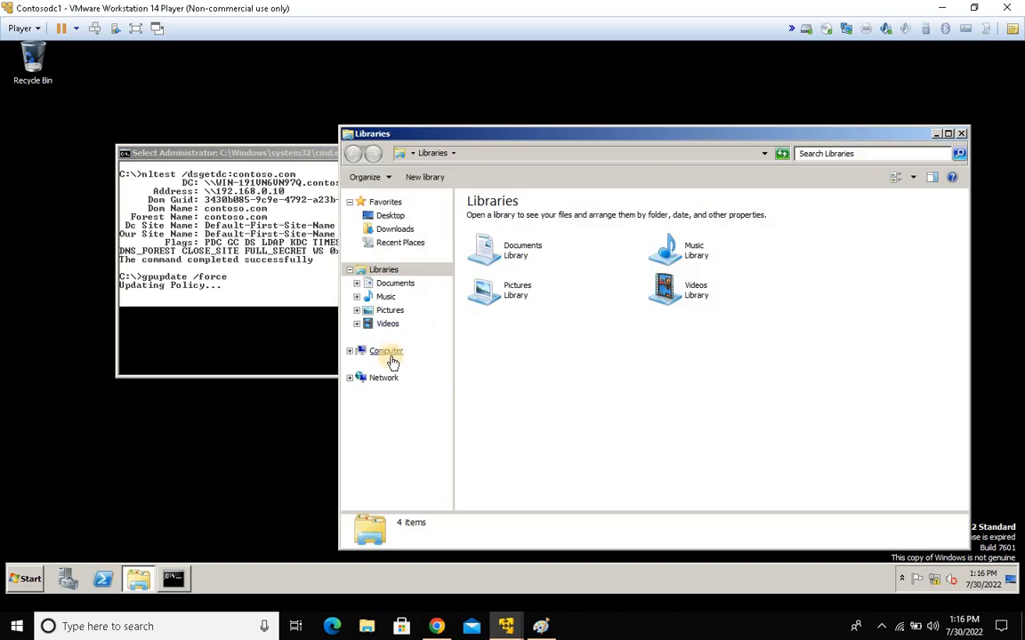
click(390, 354)
double_click(558, 233)
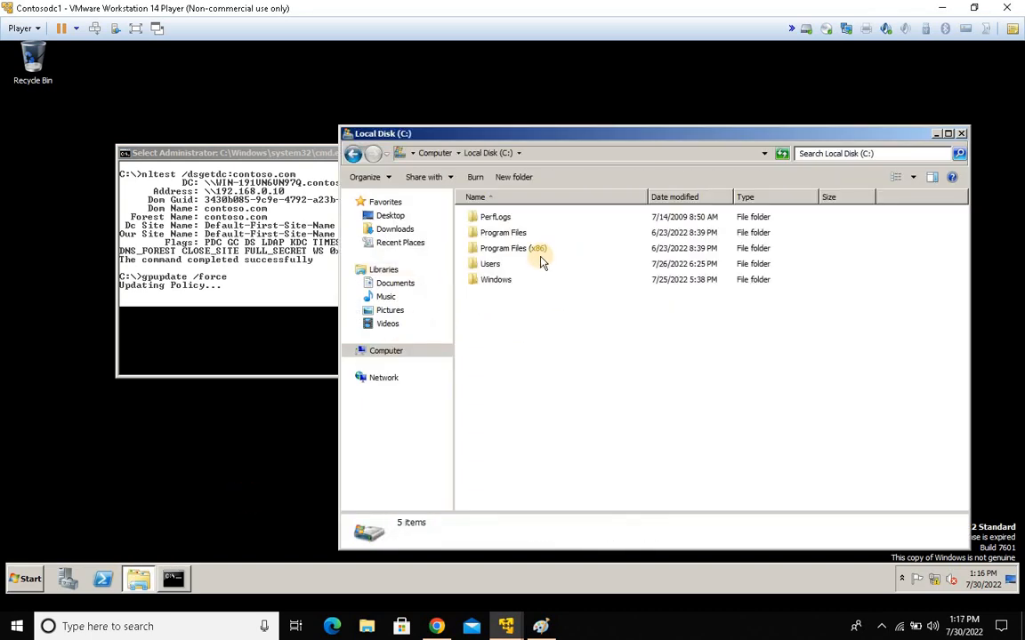
double_click(495, 281)
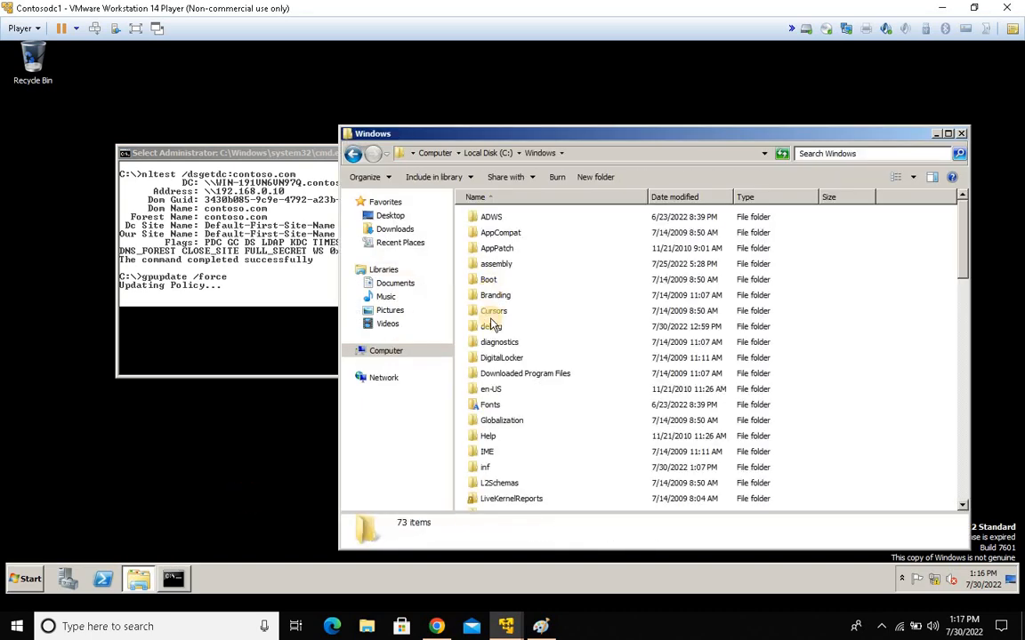
double_click(489, 328)
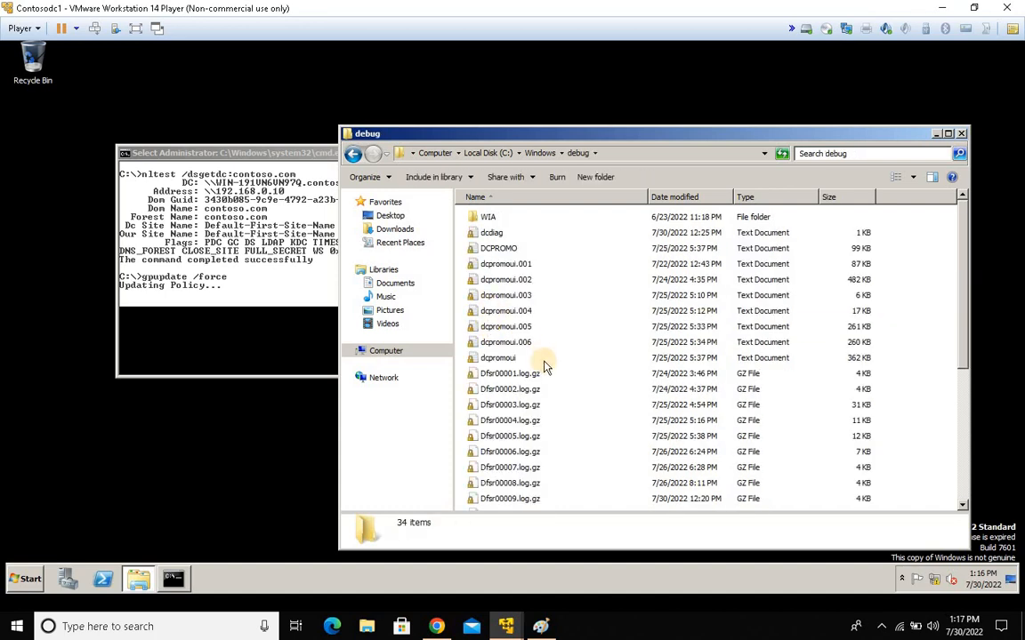
scroll(542, 374, down, 5)
click(498, 442)
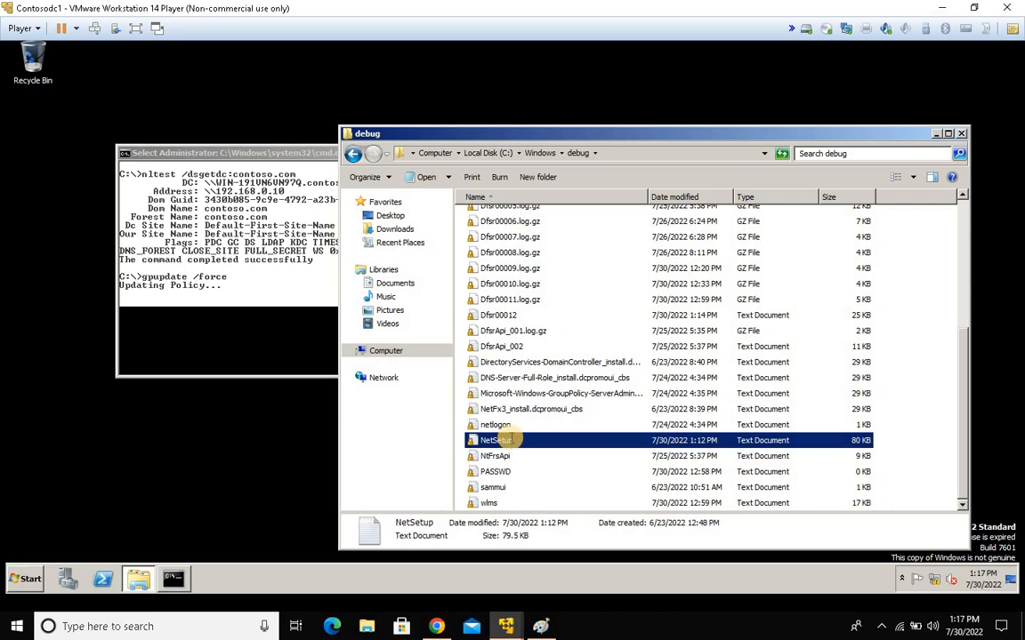
double_click(498, 442)
Review the NetSetup log's DnsHostName lines and final 13:12:23 entries, then close Notepad.
scroll(809, 352, down, 5)
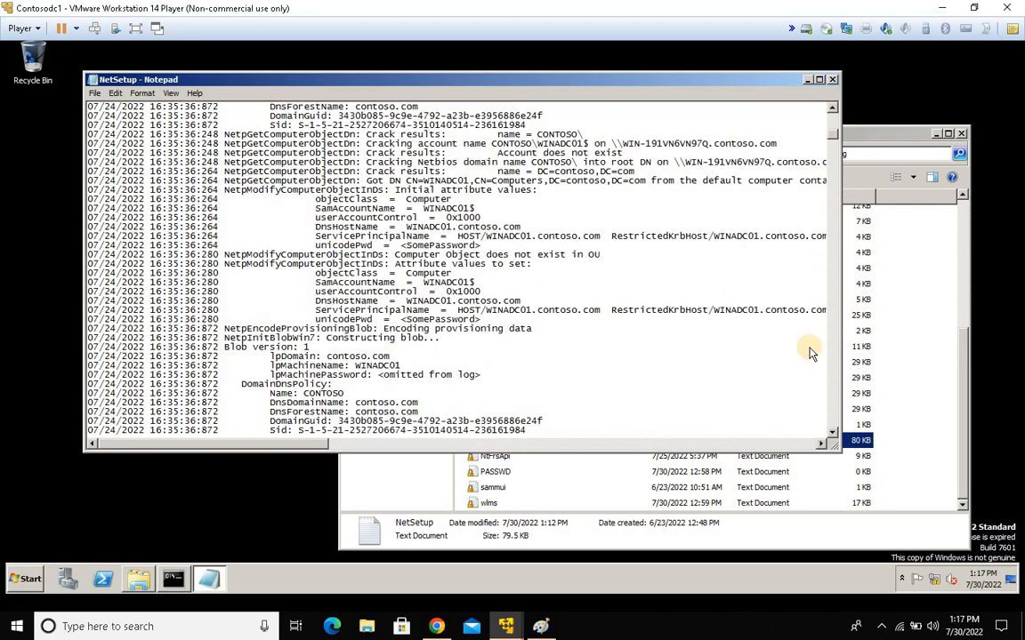
drag(810, 352, 816, 435)
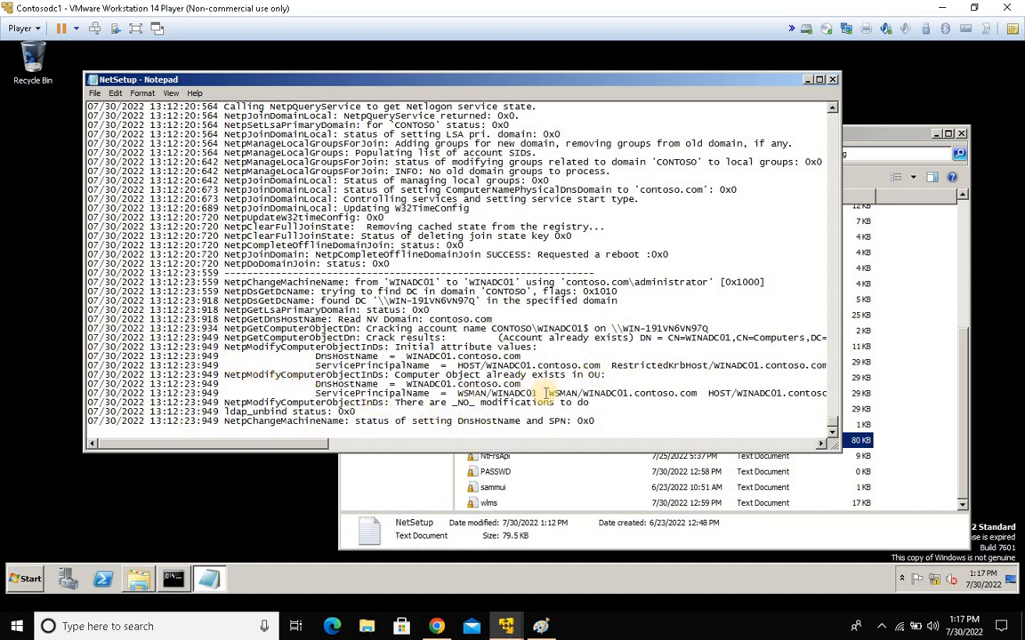
drag(520, 384, 317, 360)
click(361, 384)
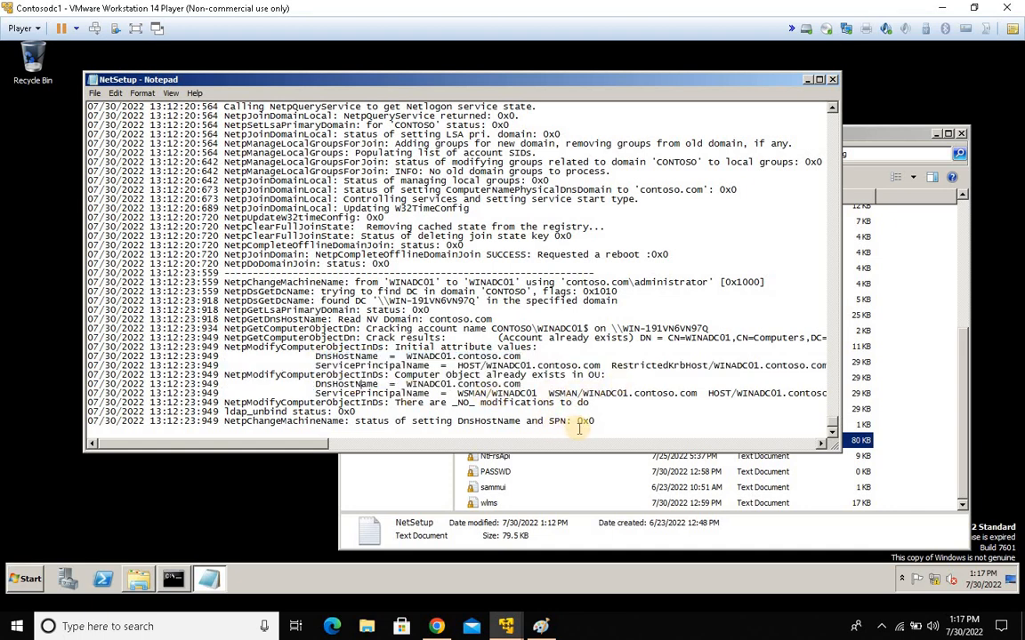
drag(647, 424, 61, 279)
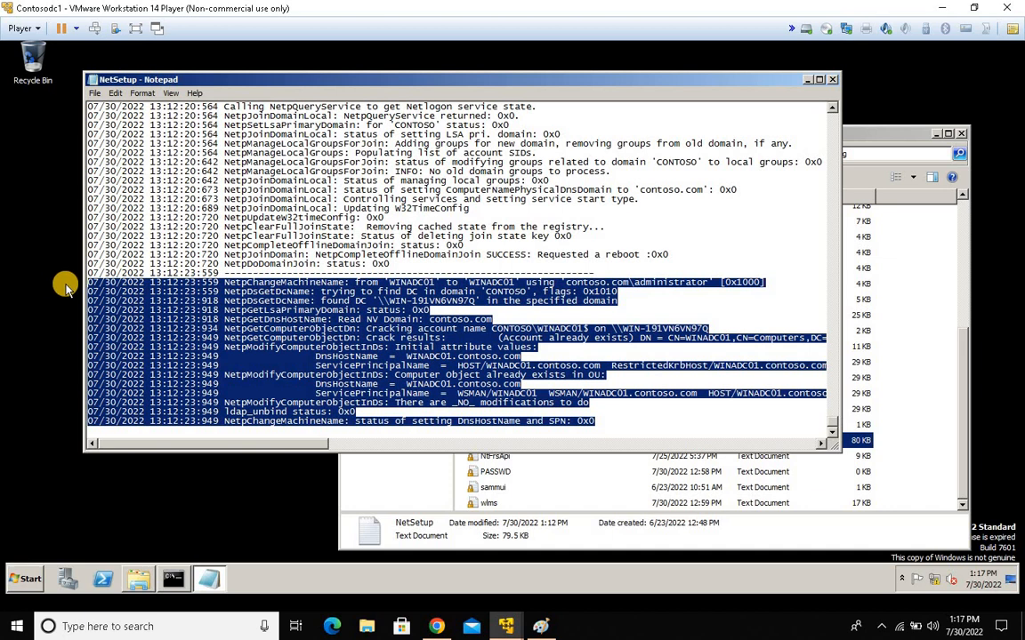
click(611, 425)
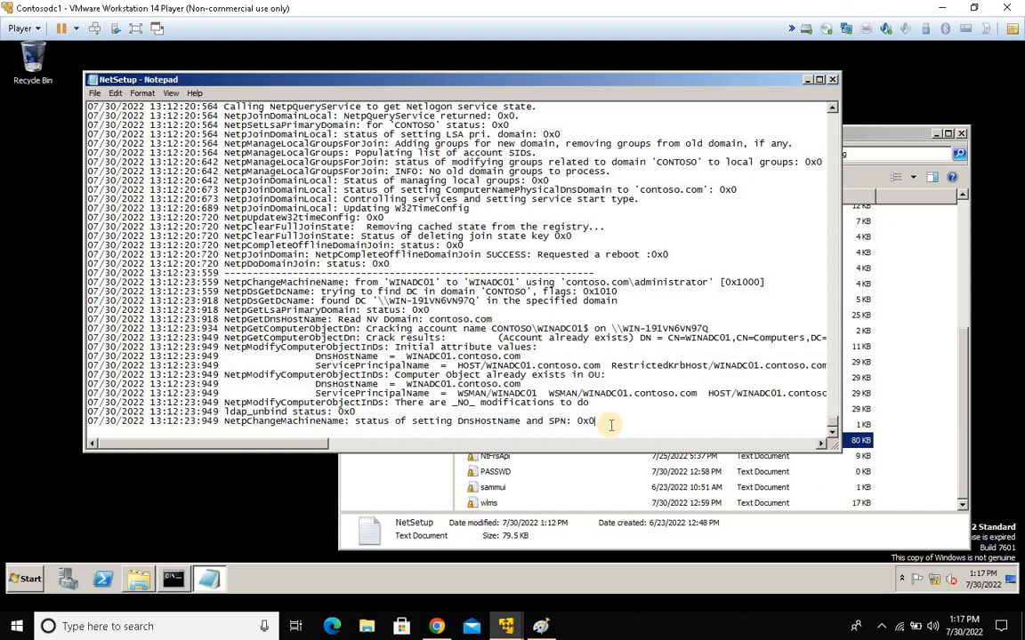
drag(627, 425, 91, 276)
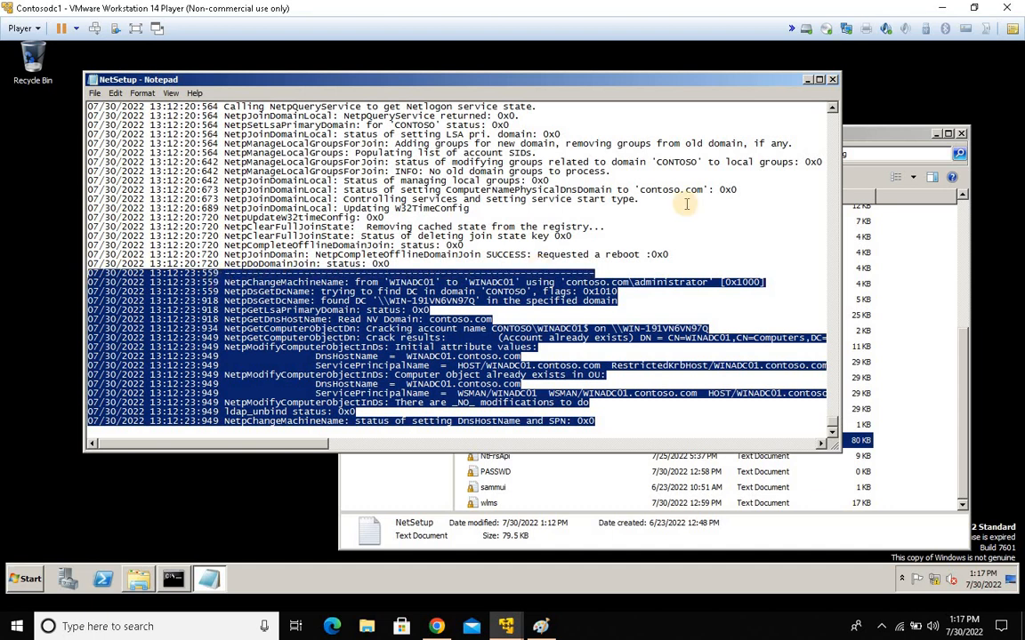
click(832, 79)
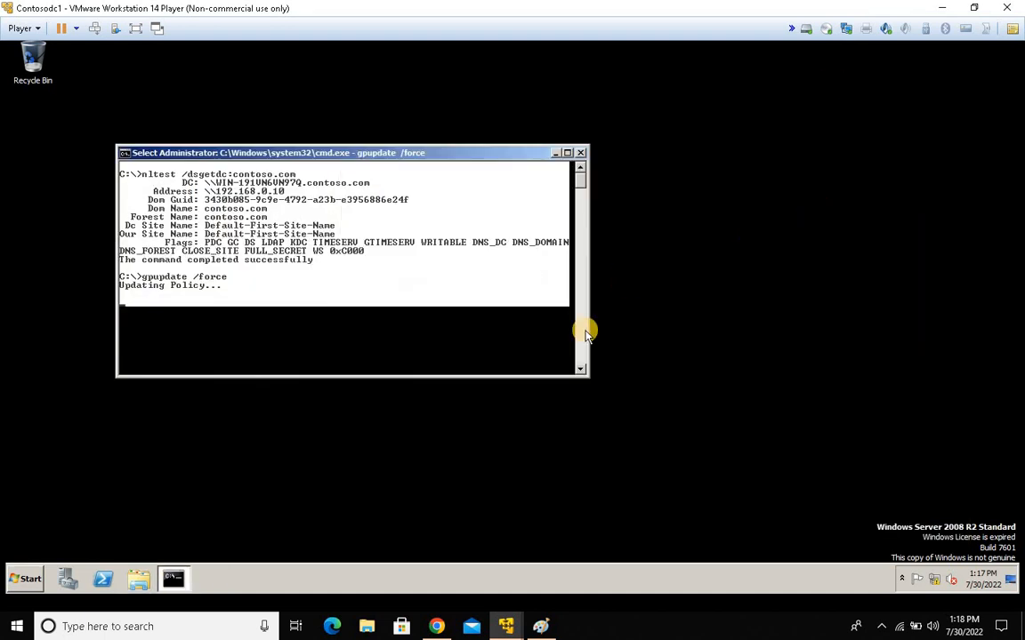
Mark the first six rows of the nltest /dsgetdc:contoso.com output in the console.
click(385, 356)
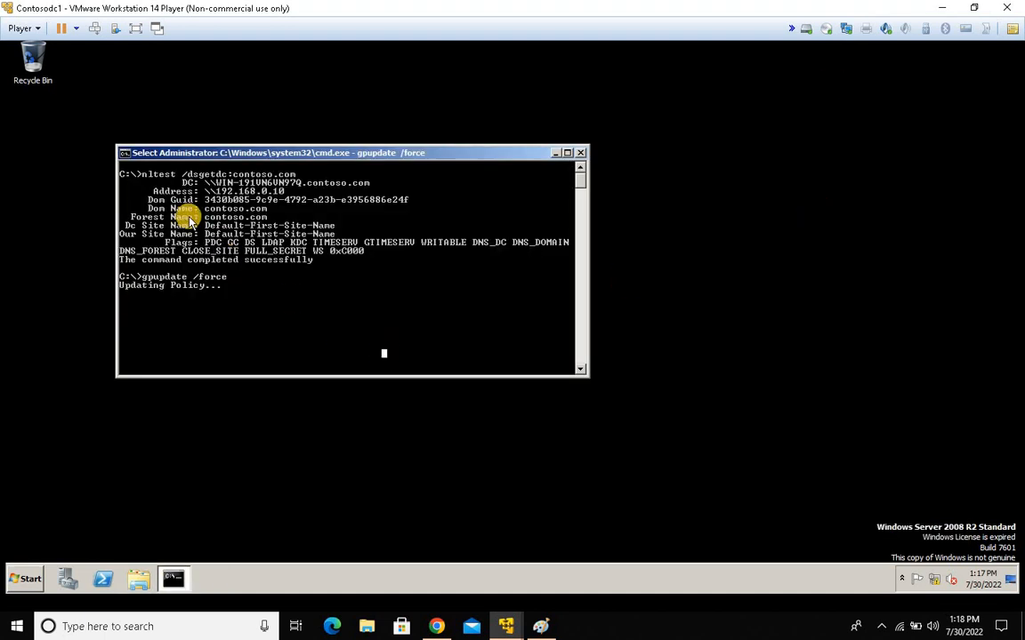
drag(121, 172, 572, 273)
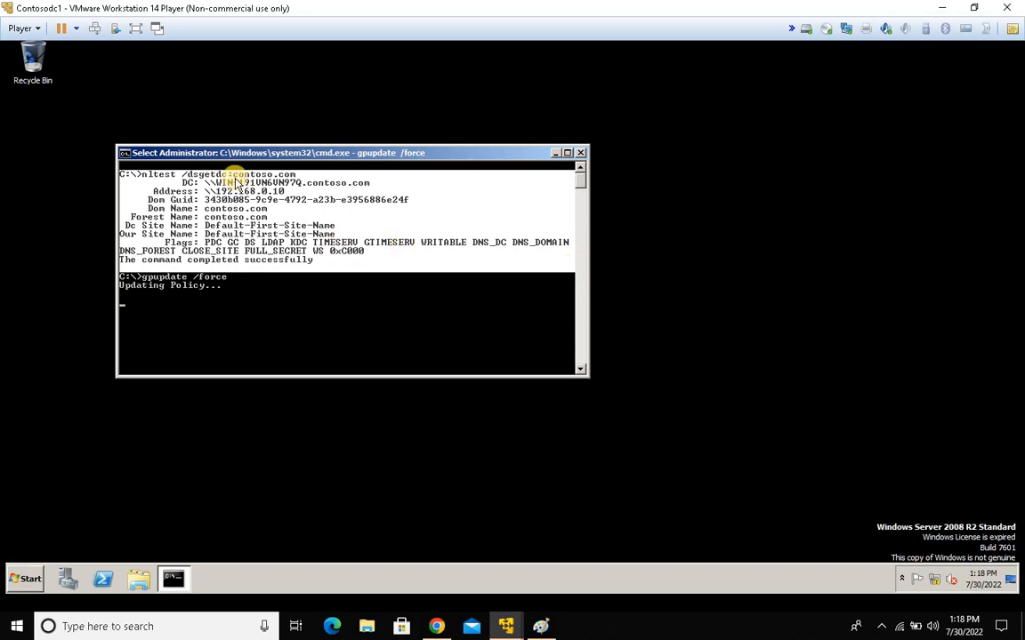
click(189, 182)
drag(125, 176, 572, 270)
click(138, 579)
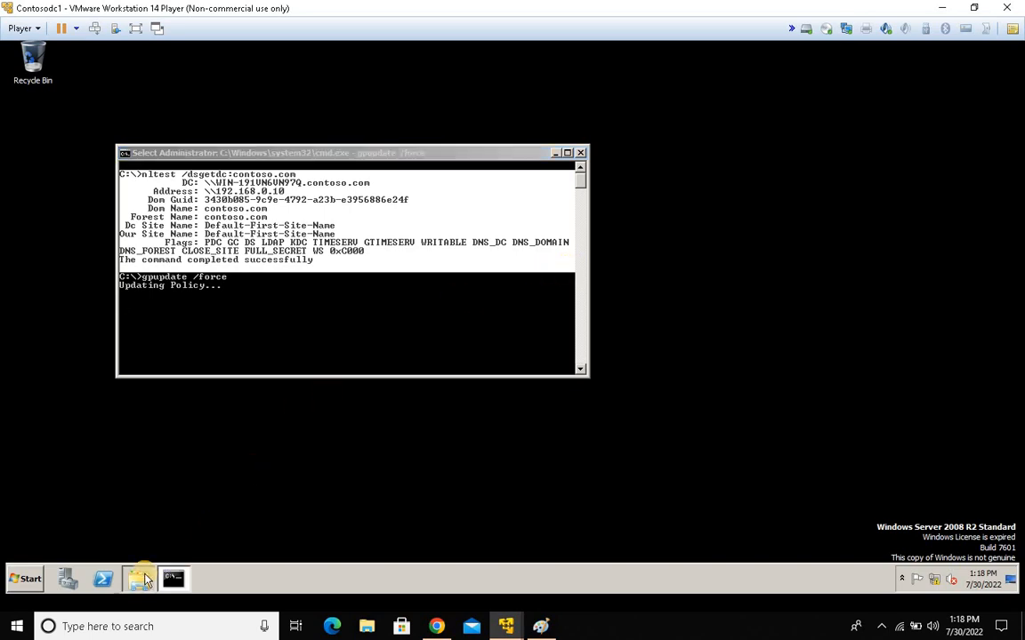
Reopen the NetSetup log from C:\Windows\debug and highlight its latest 07/30/2022 join entries.
click(385, 353)
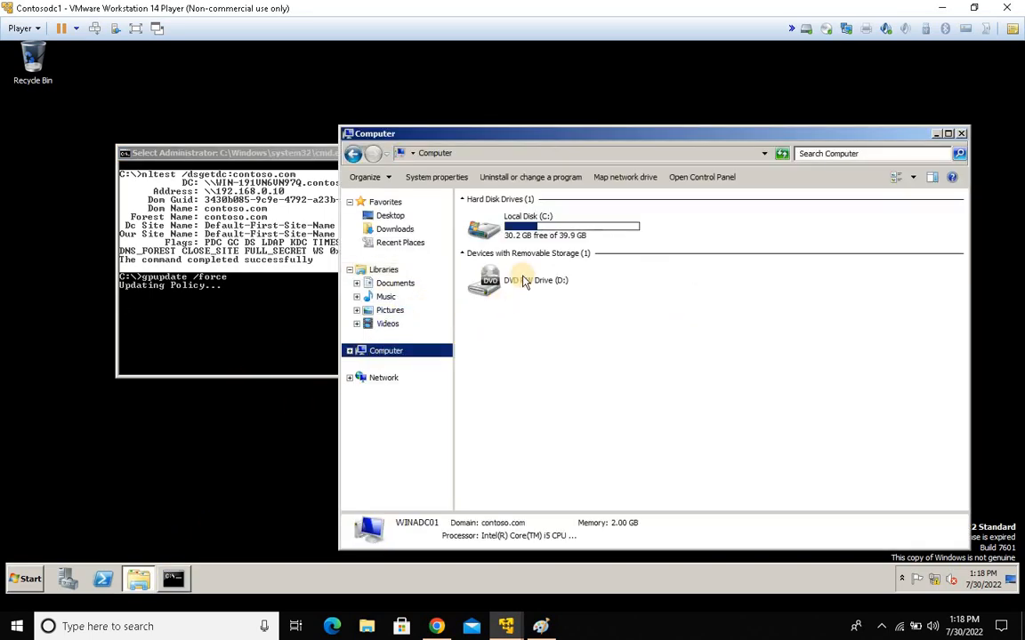
double_click(537, 233)
double_click(497, 281)
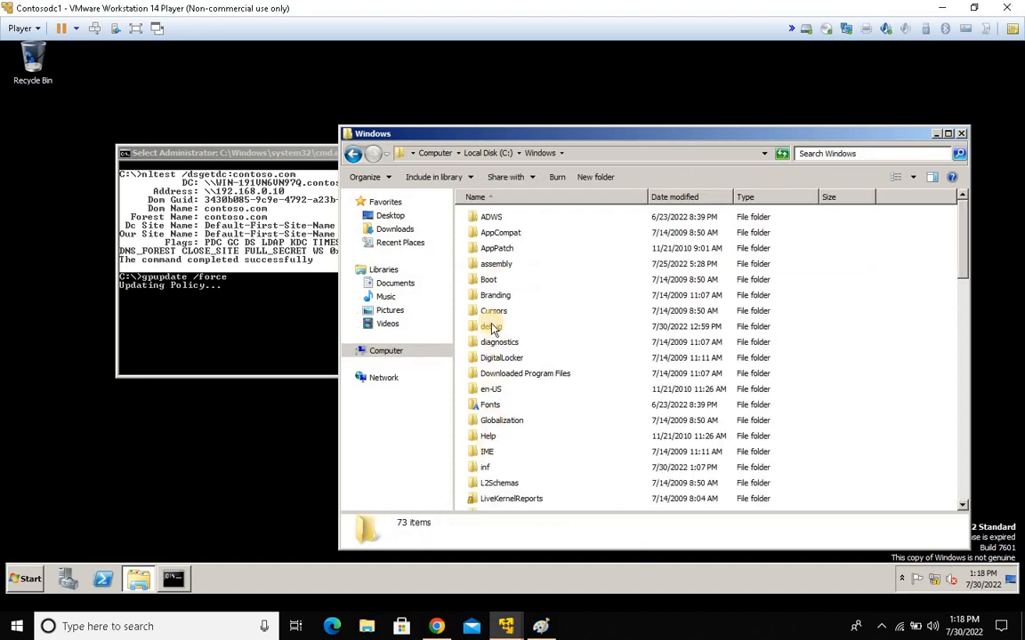
click(492, 327)
double_click(492, 327)
scroll(498, 440, down, 5)
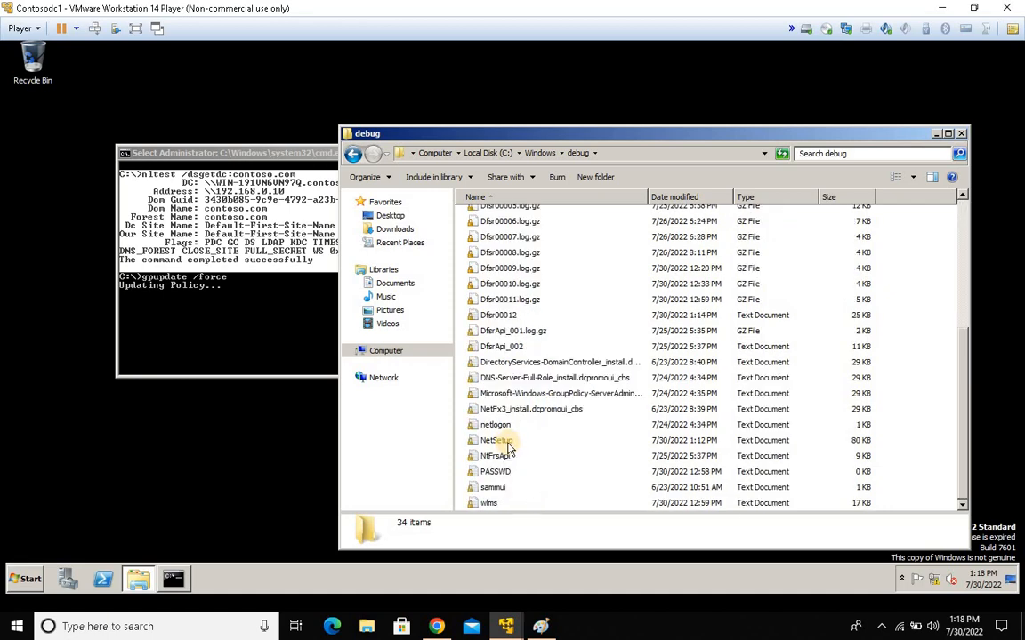
double_click(497, 440)
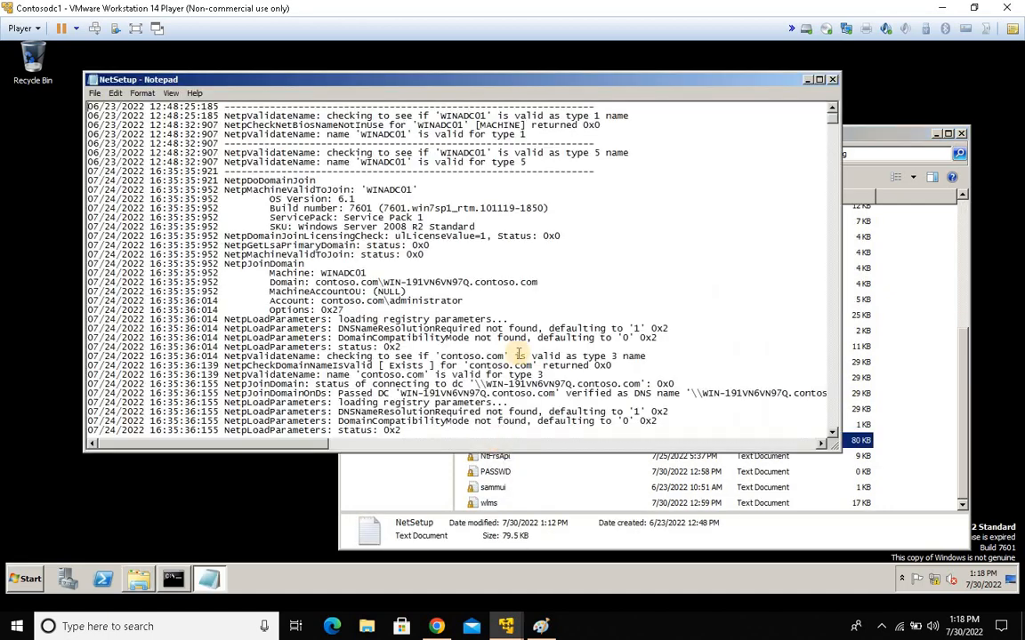
drag(833, 125, 832, 432)
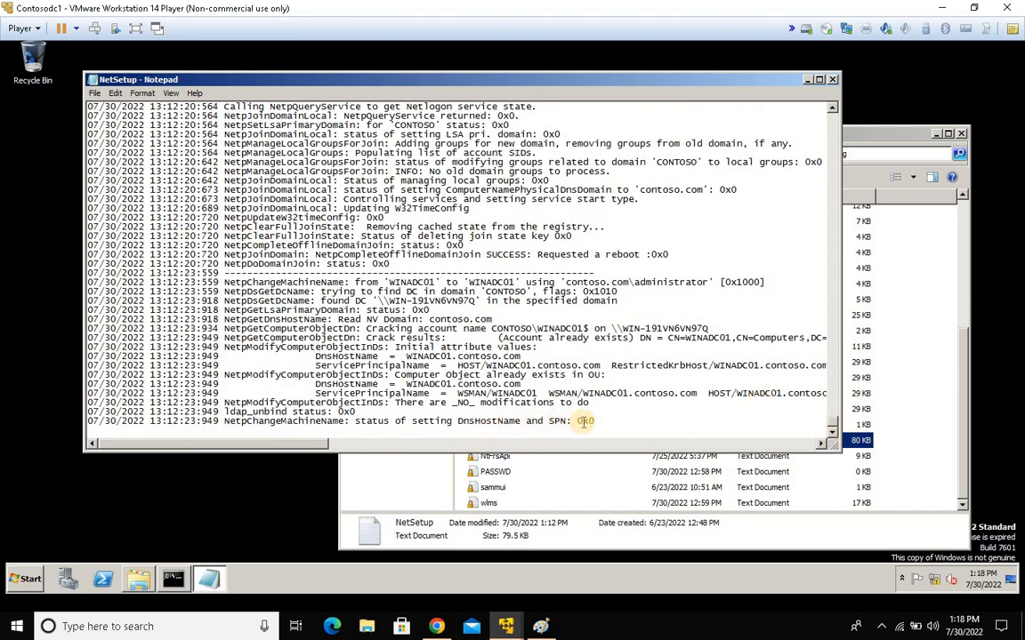
drag(606, 422, 63, 95)
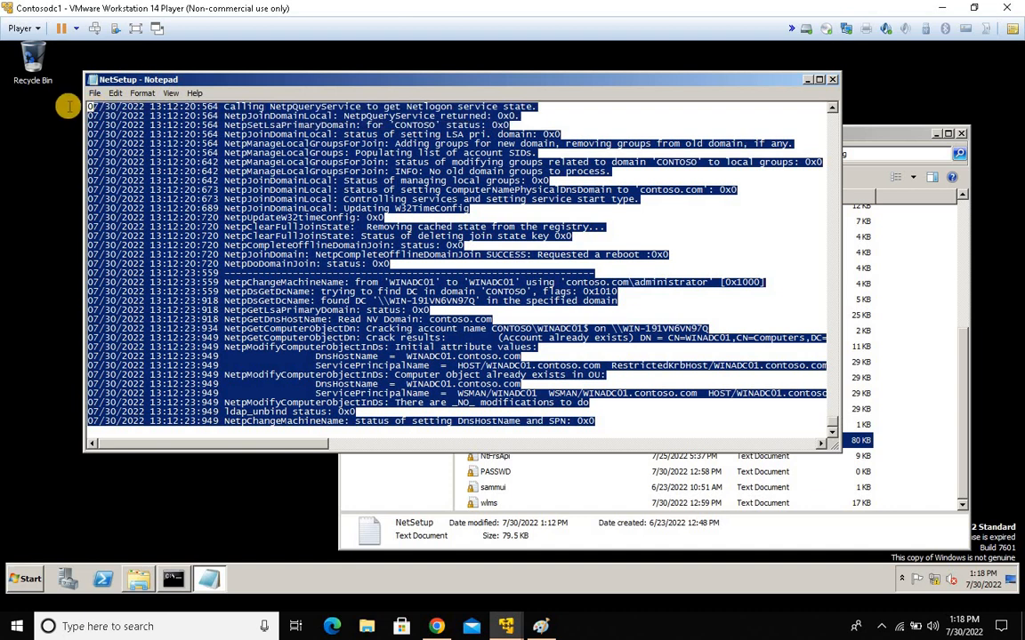
click(540, 626)
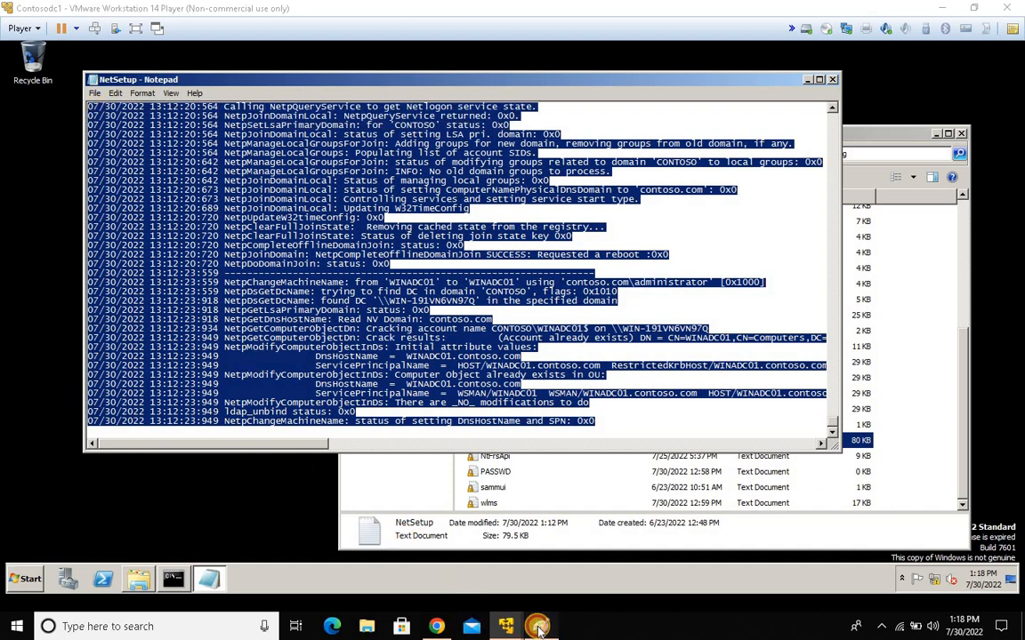
Clear the whole Paint canvas and draw a large triangle filling most of it.
click(659, 271)
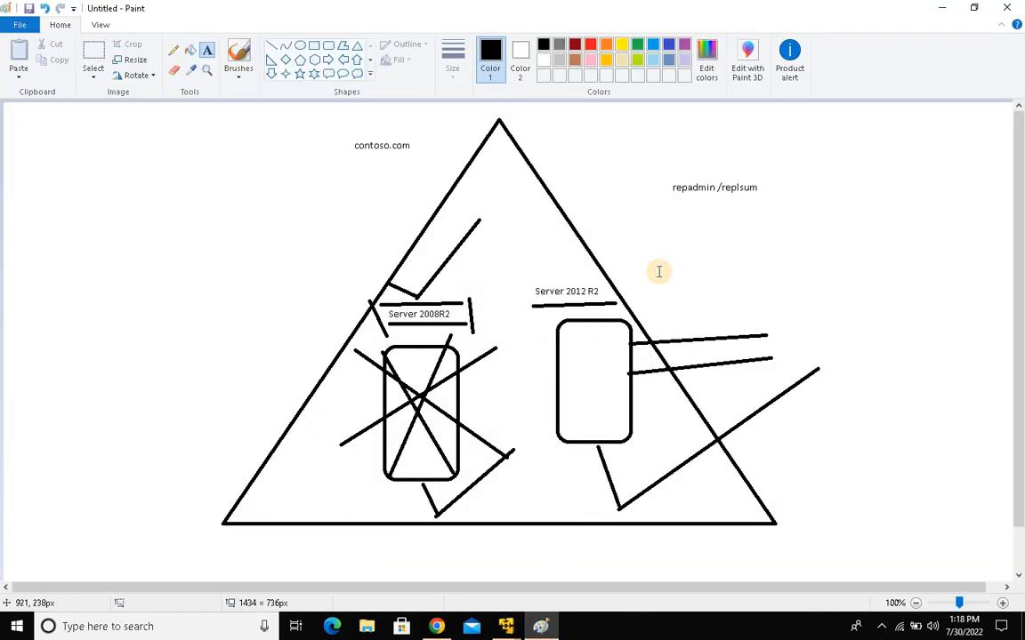
key(ctrl+a)
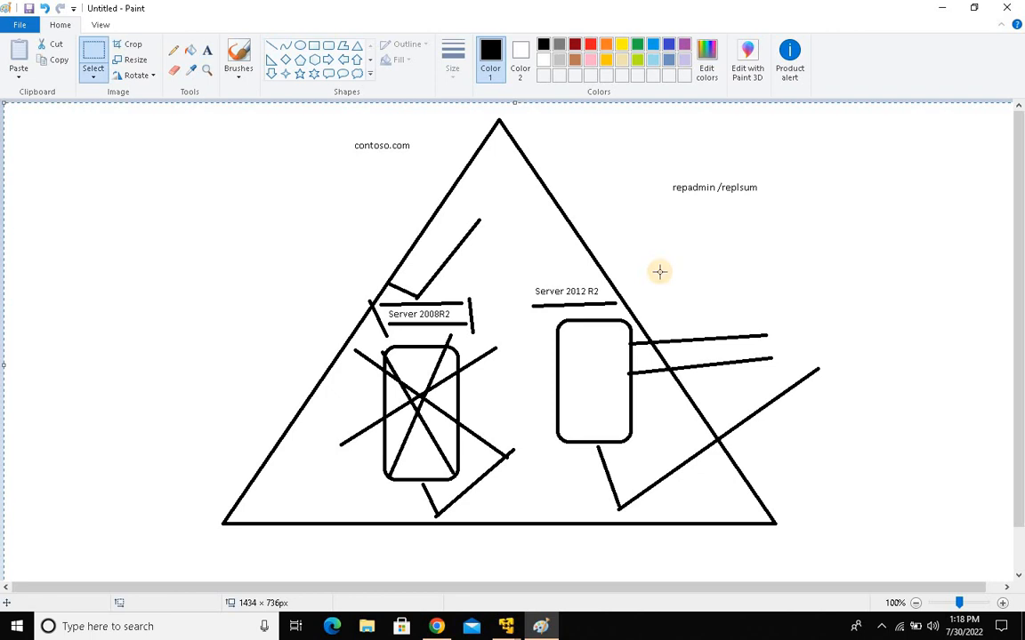
key(Delete)
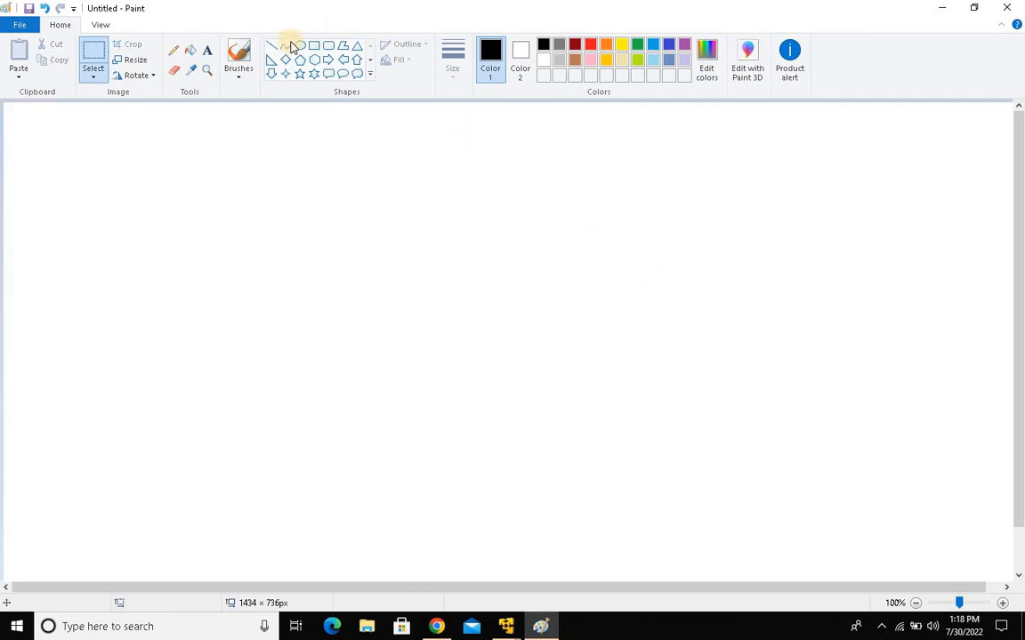
click(357, 46)
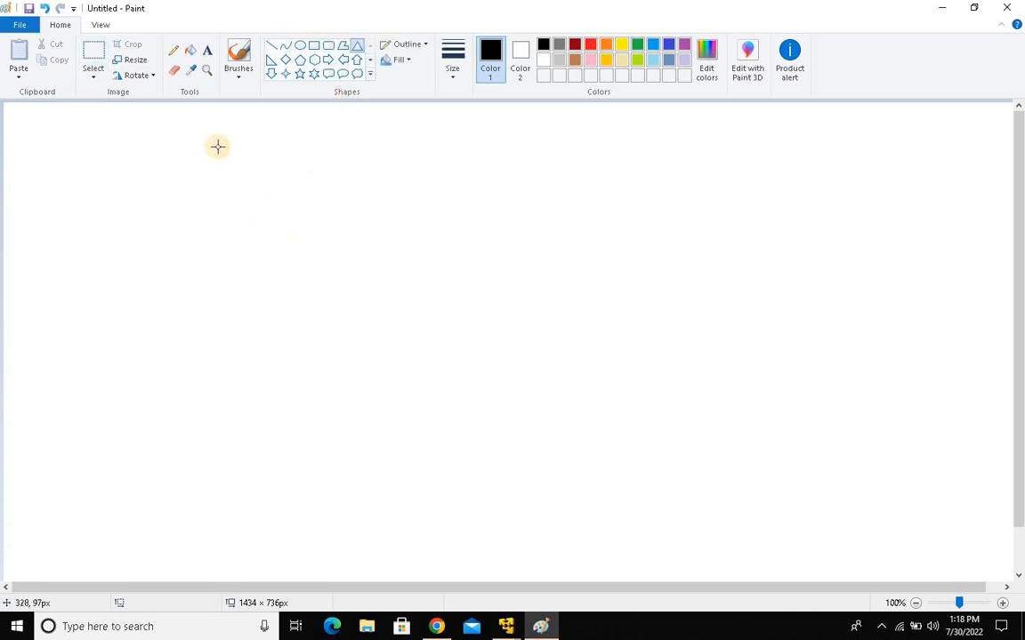
drag(217, 145, 331, 248)
mouse_move(613, 412)
mouse_down()
mouse_move(837, 545)
mouse_move(908, 565)
mouse_up()
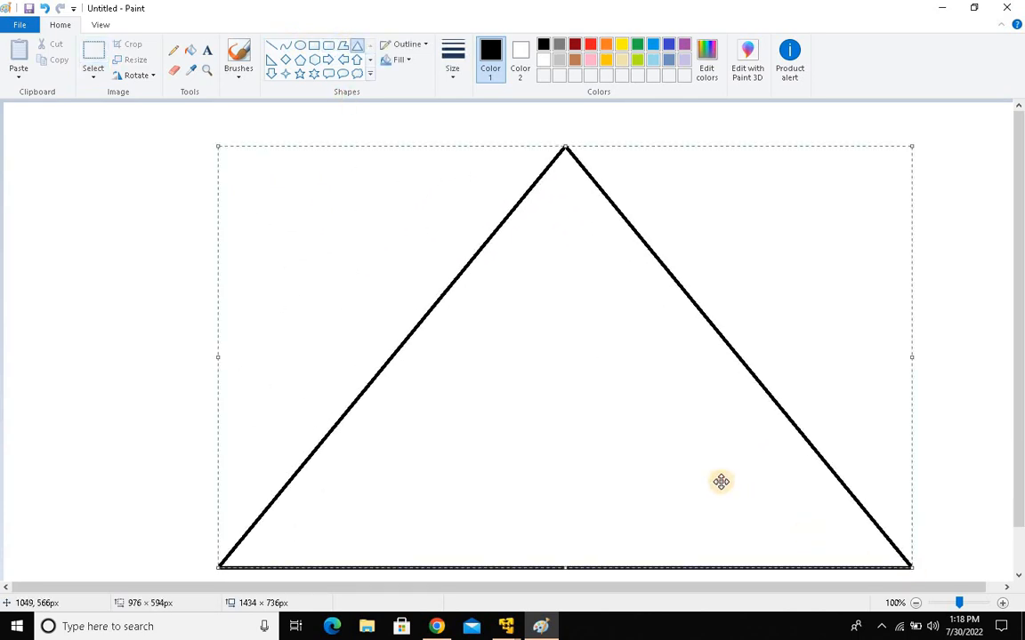
mouse_move(718, 481)
mouse_down()
mouse_move(660, 446)
mouse_move(660, 460)
mouse_up()
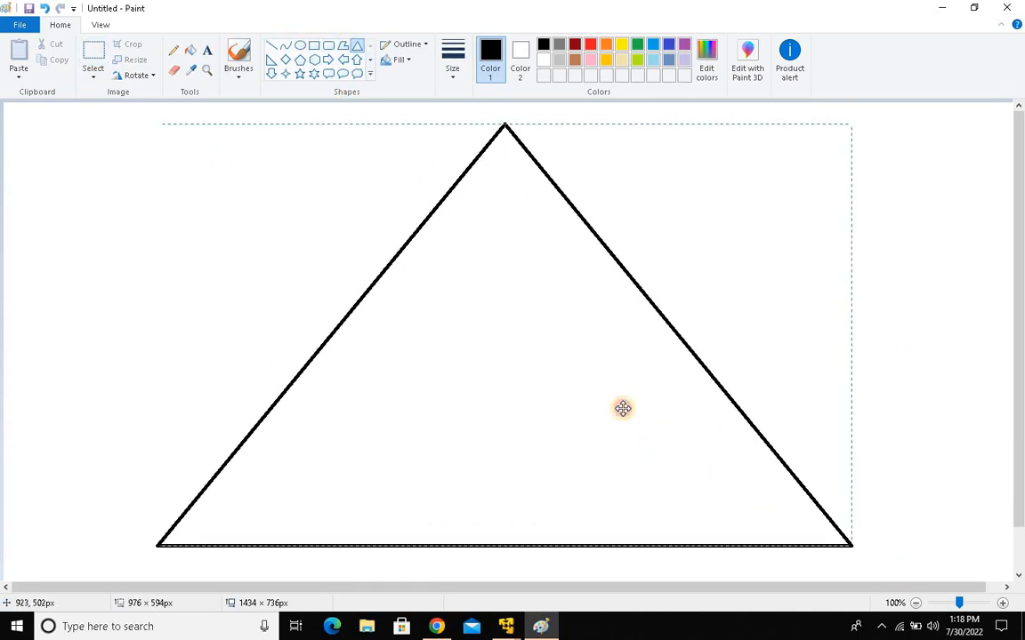
Add a bold 'Contoso.com' label at the triangle's upper left.
click(207, 50)
drag(202, 136, 386, 198)
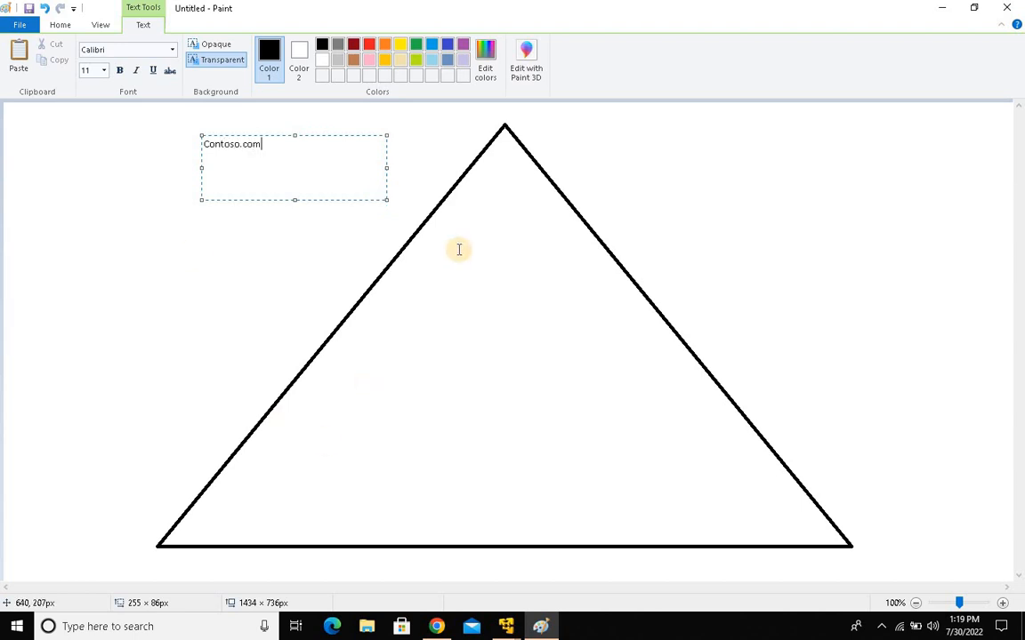
double_click(211, 145)
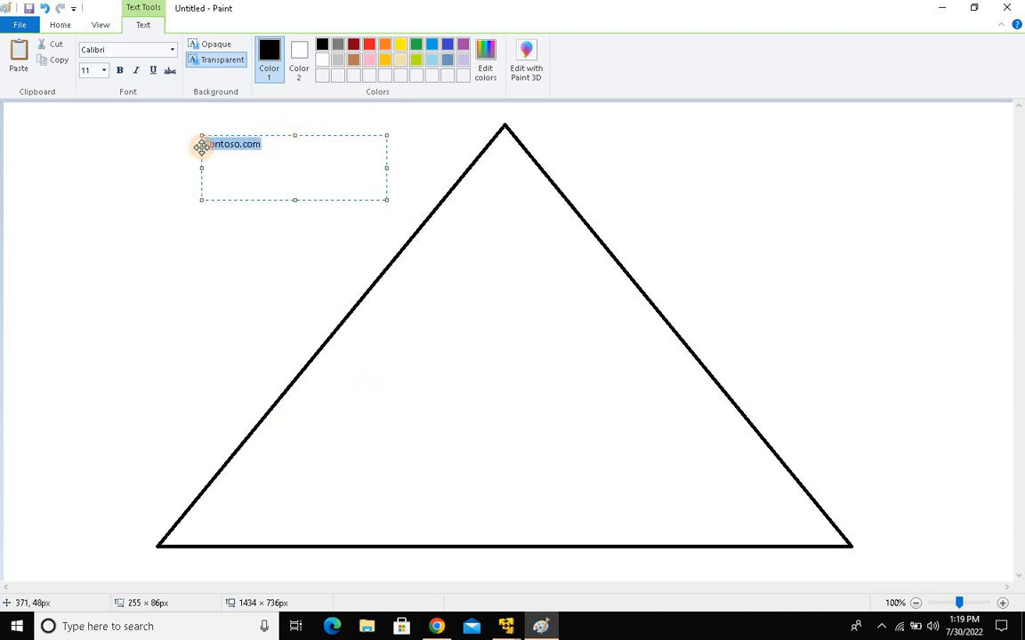
key(ctrl+b)
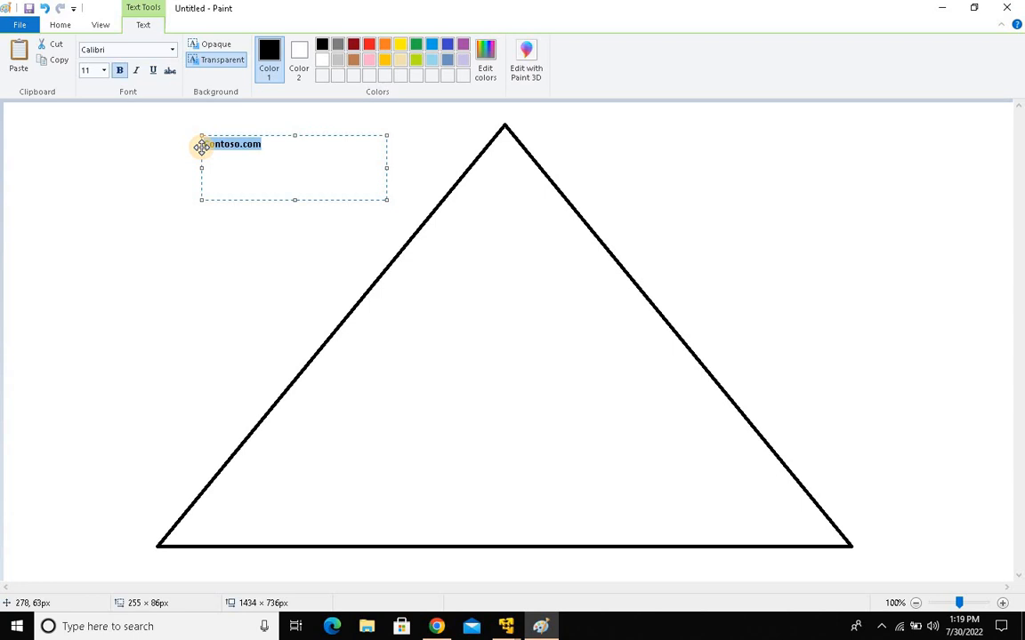
click(455, 237)
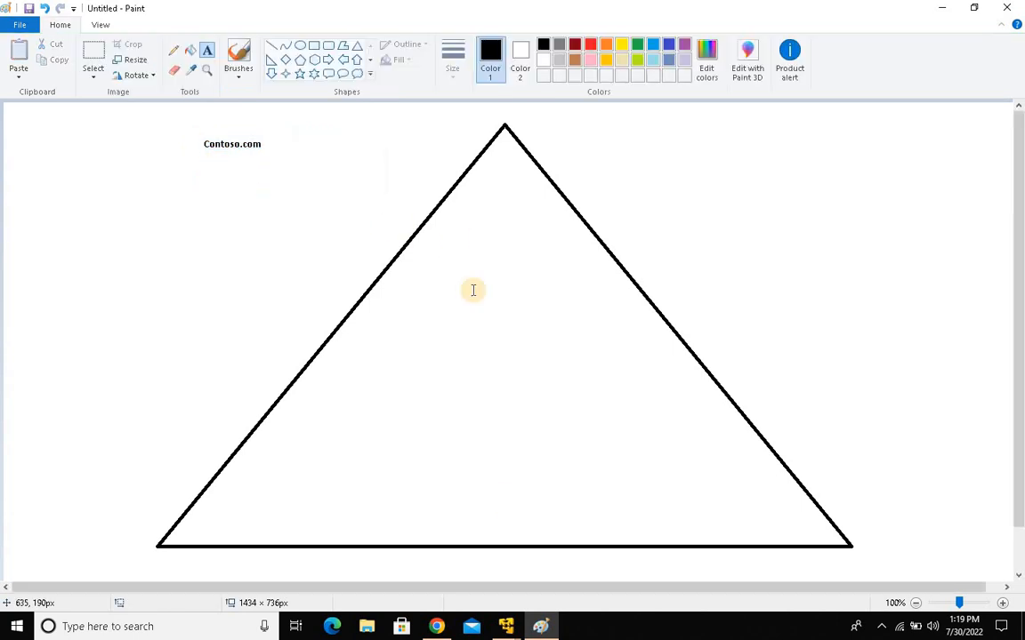
Draw a rounded rectangle at the triangle's lower right labelled '12R2'.
click(327, 48)
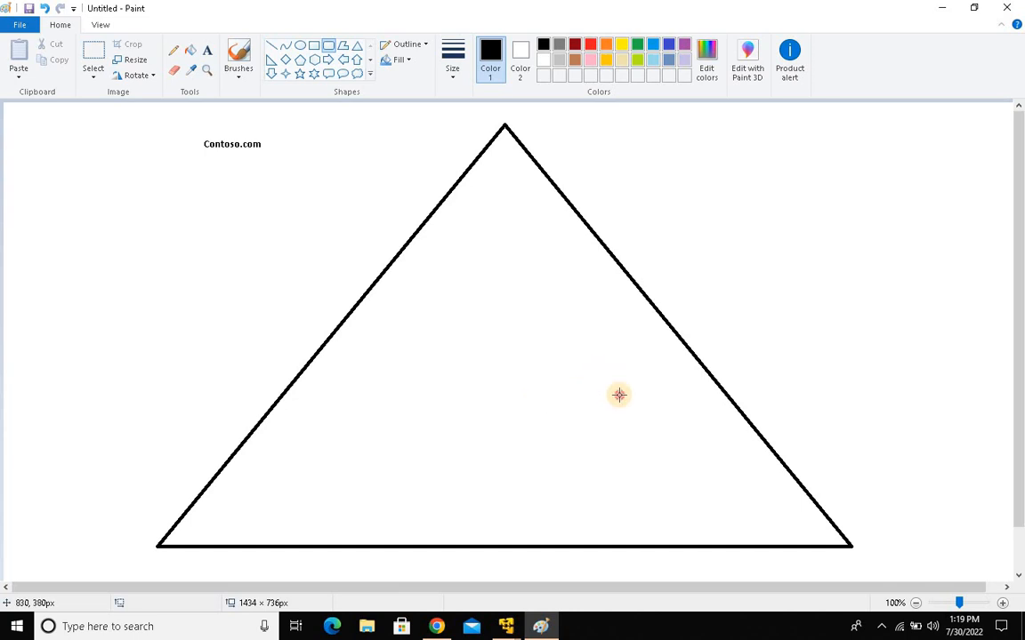
drag(604, 370, 705, 524)
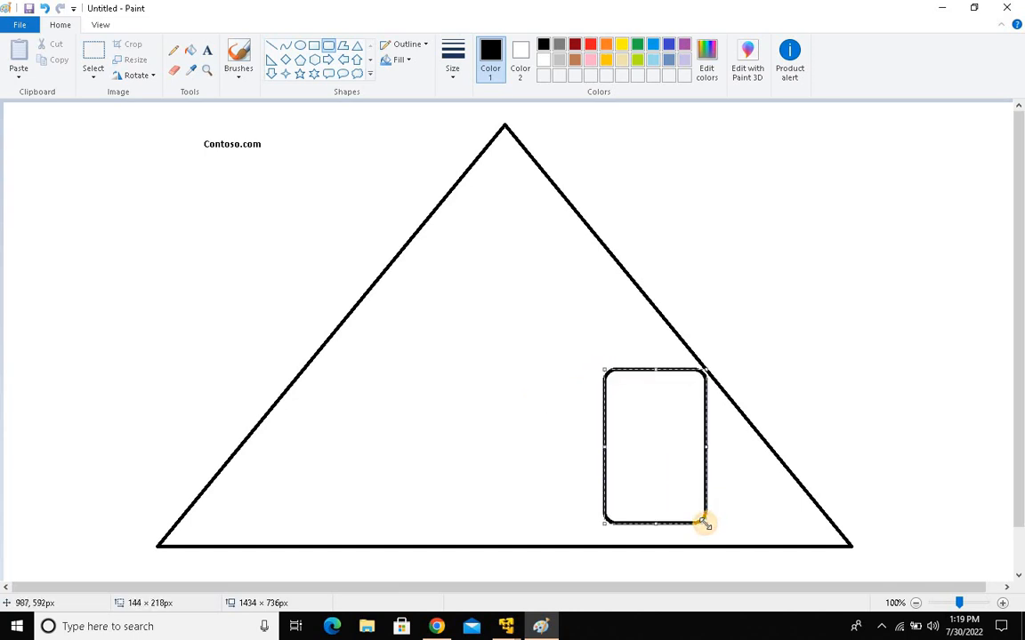
click(207, 49)
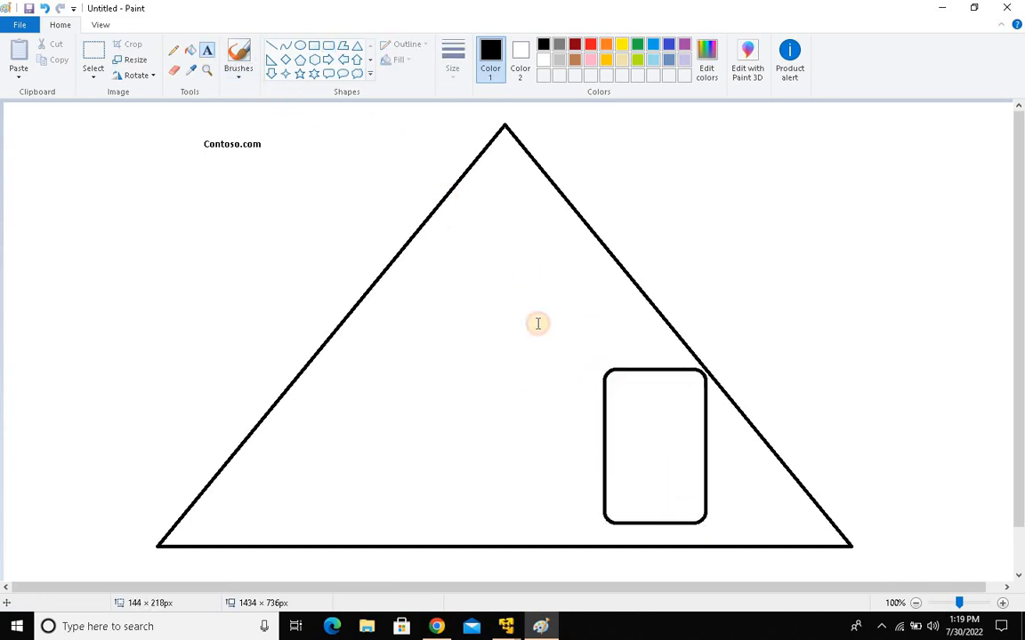
drag(580, 316, 608, 336)
drag(659, 357, 681, 362)
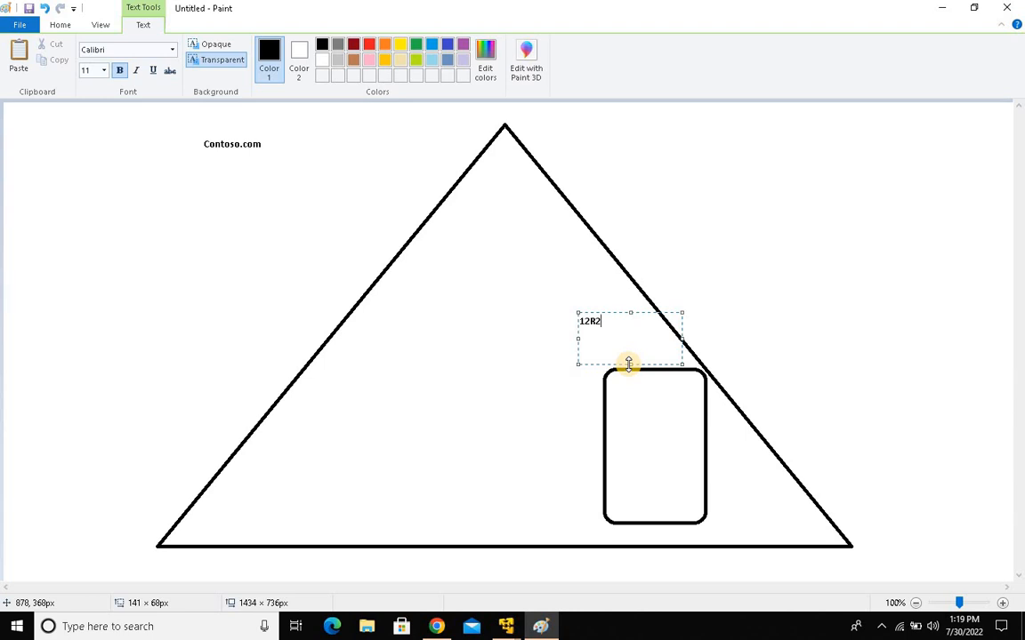
drag(602, 321, 578, 321)
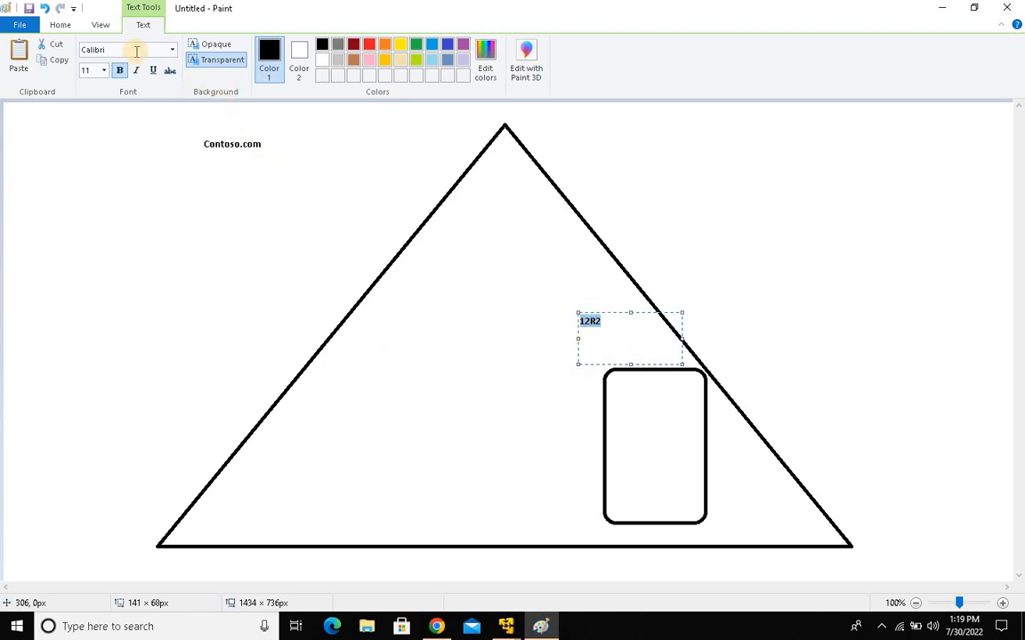
click(59, 25)
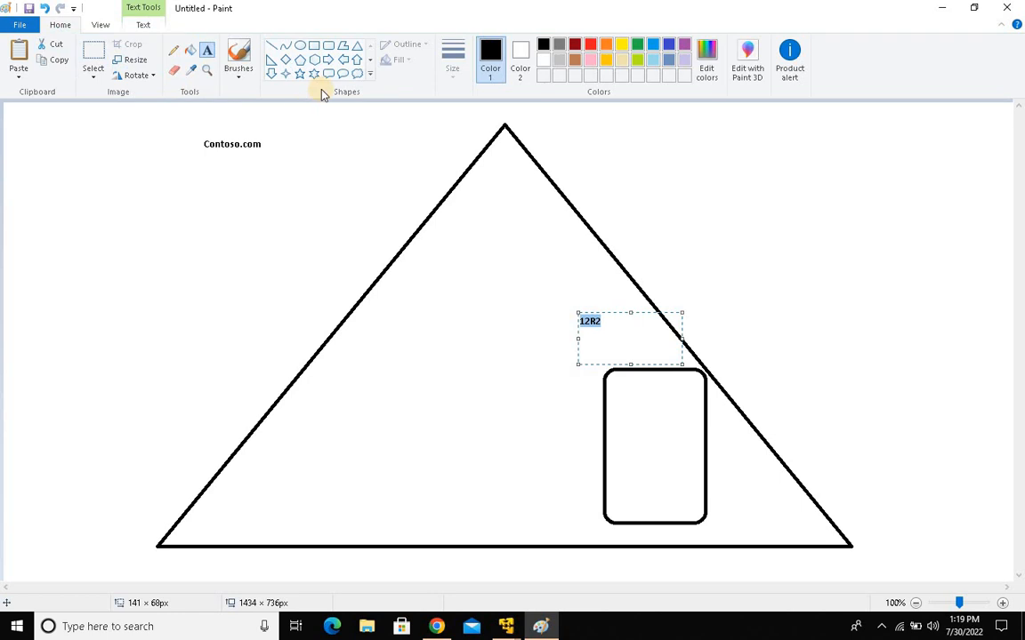
Draw a tall rounded rectangle left of centre labelled '2K8'.
click(328, 44)
drag(395, 325, 477, 471)
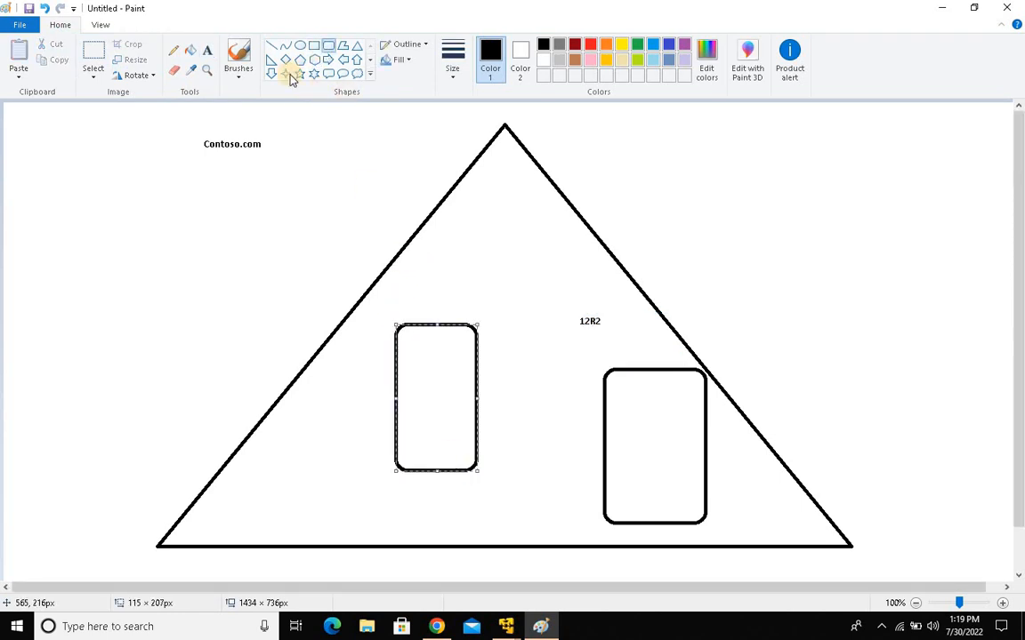
click(207, 52)
drag(409, 303, 510, 326)
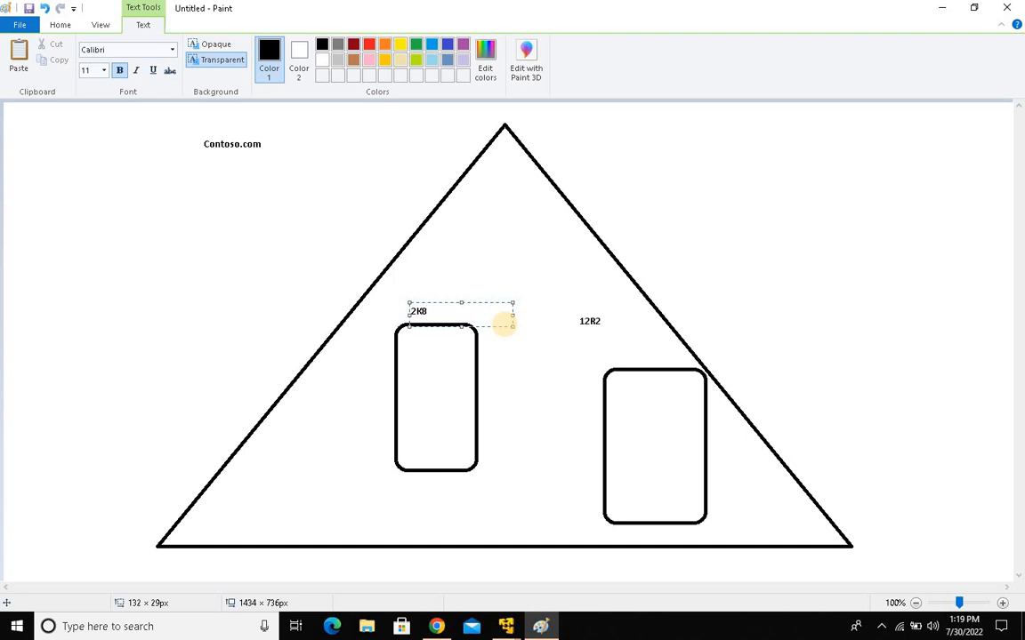
click(529, 370)
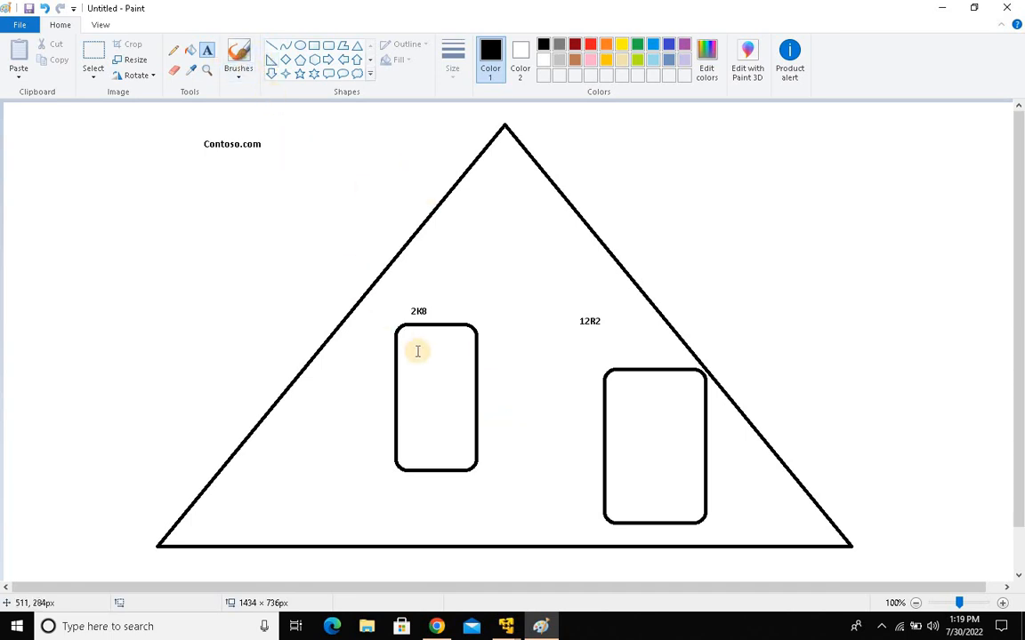
click(271, 44)
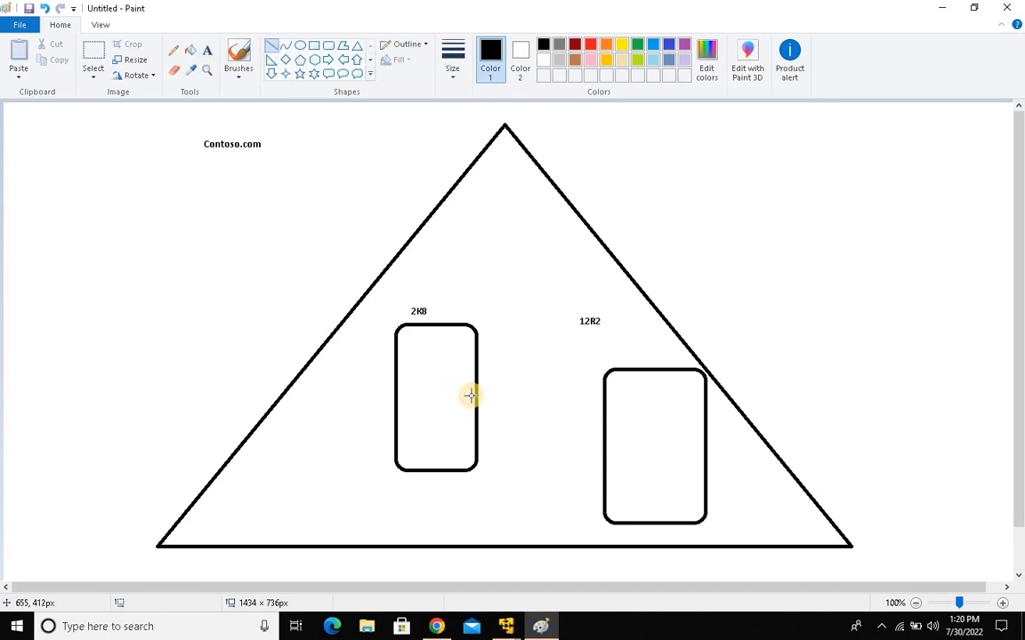
Draw a check mark from the 2K8 box toward 12R2 and cross out 2K8 with an X.
drag(474, 395, 500, 419)
drag(550, 304, 502, 420)
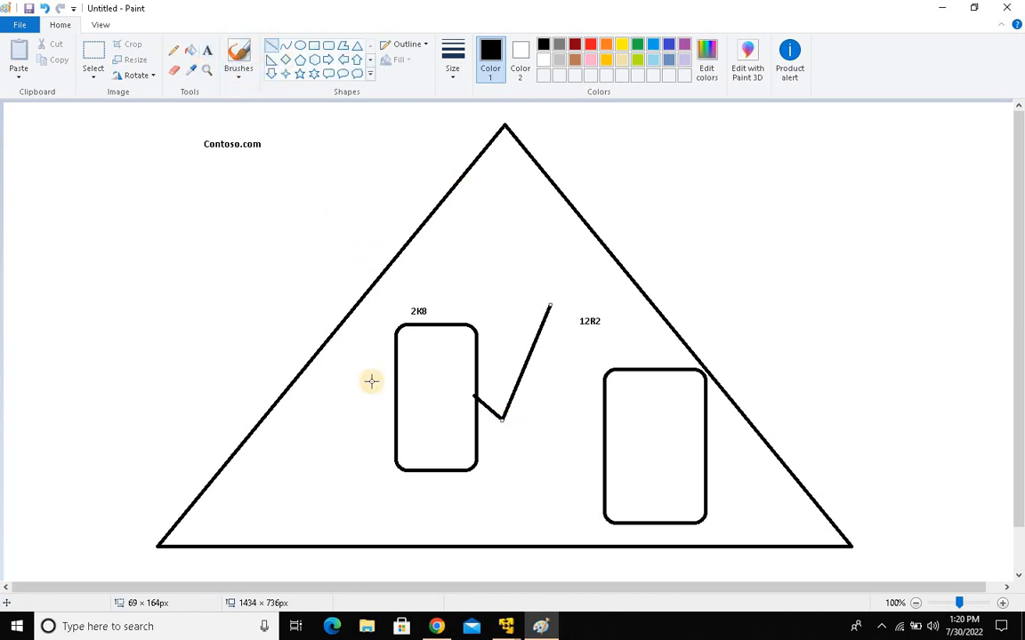
drag(346, 344, 529, 463)
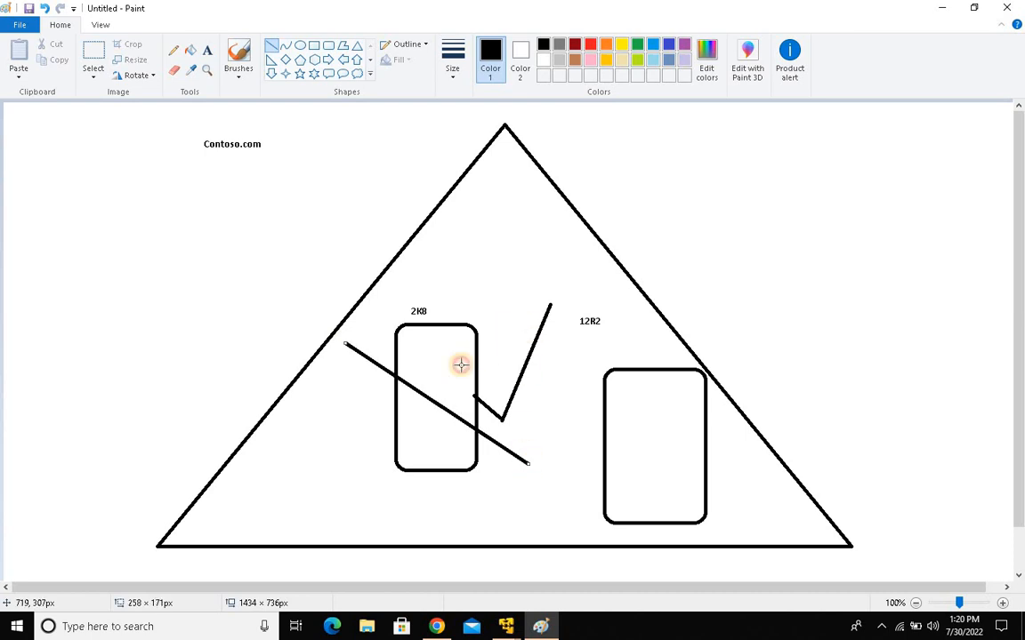
mouse_move(516, 321)
mouse_down()
mouse_move(368, 428)
mouse_move(359, 448)
mouse_up()
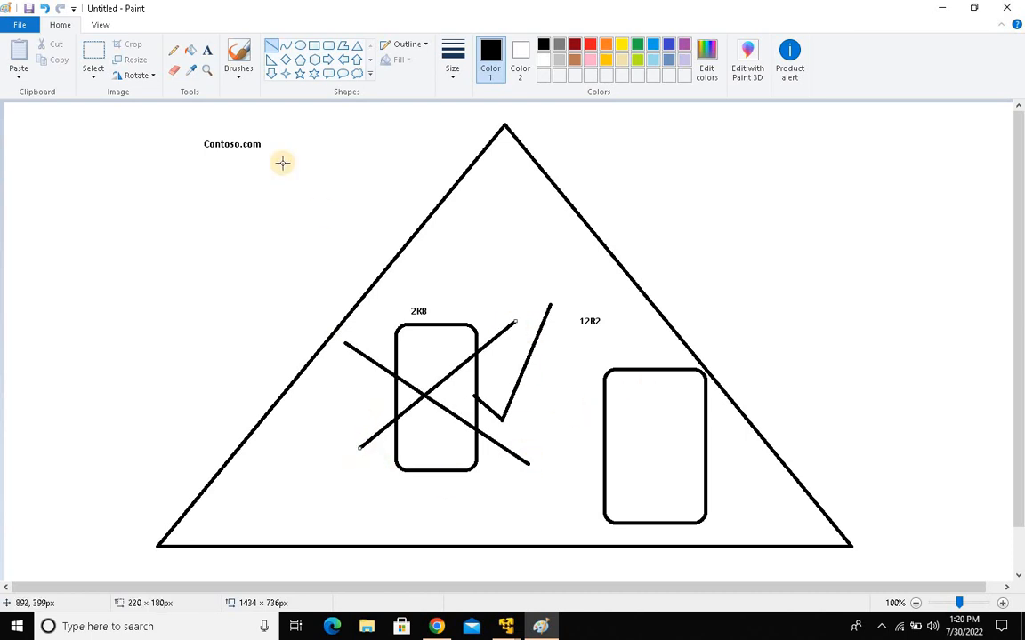
click(207, 50)
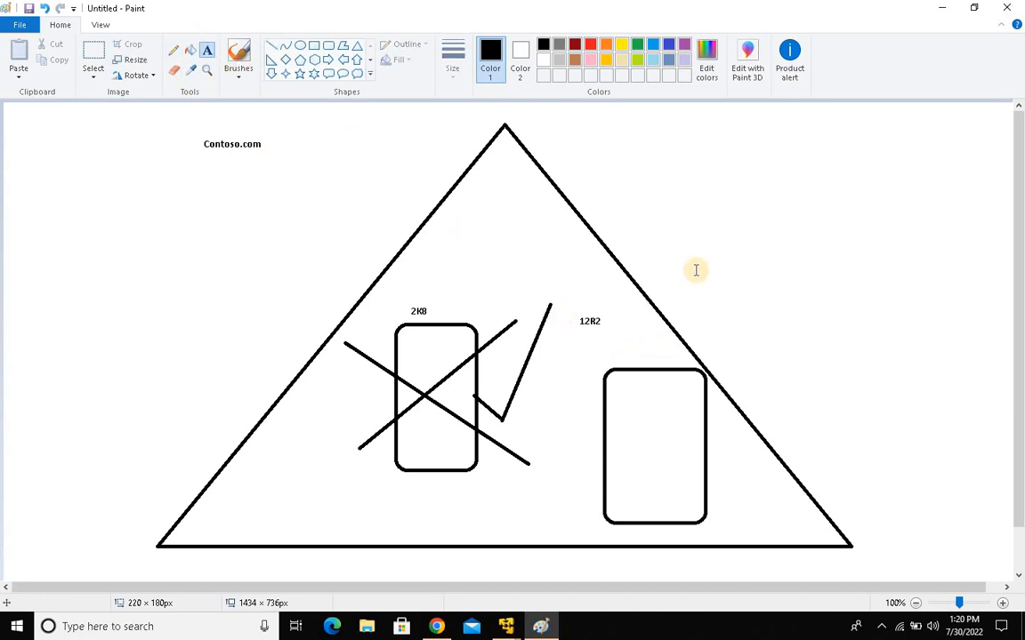
drag(694, 269, 874, 332)
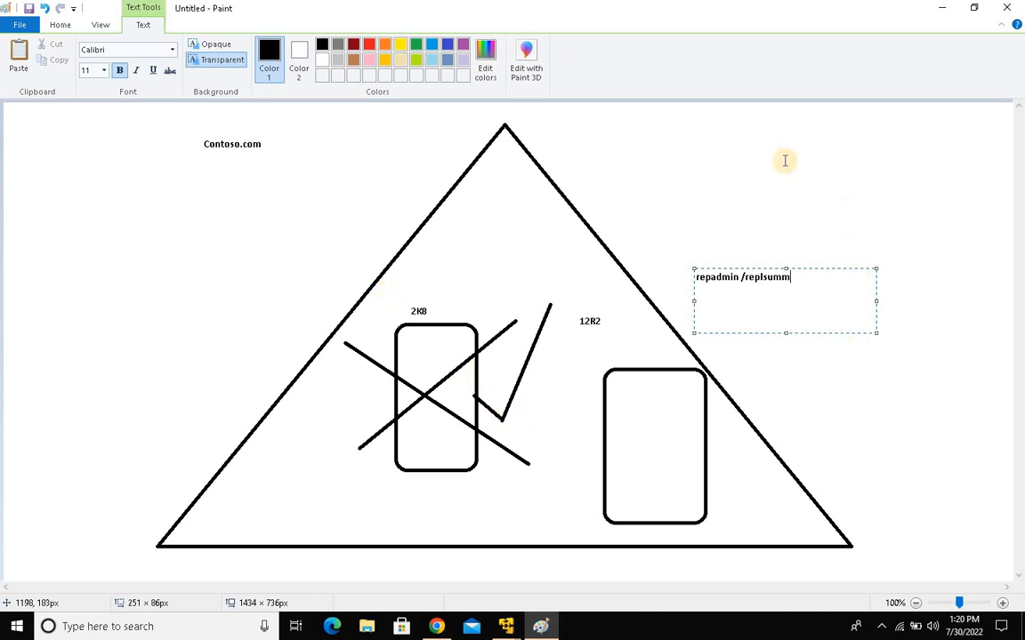
Write 'repadmin /replsumm' right of the triangle and 'GUI' / 'Command' on two lines at top right.
drag(644, 122, 876, 195)
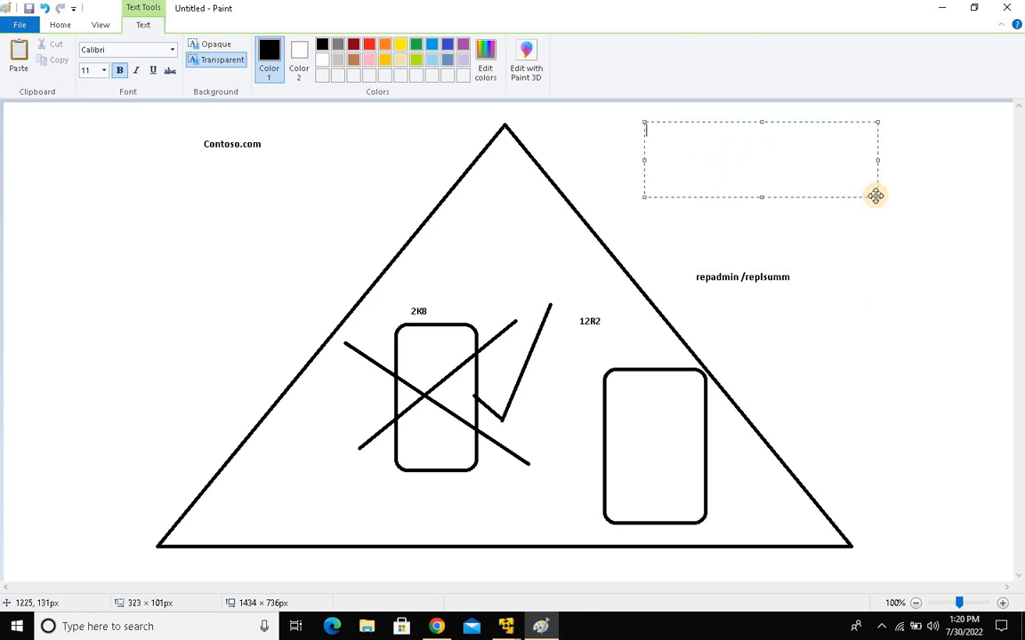
text(GUI)
key(Return)
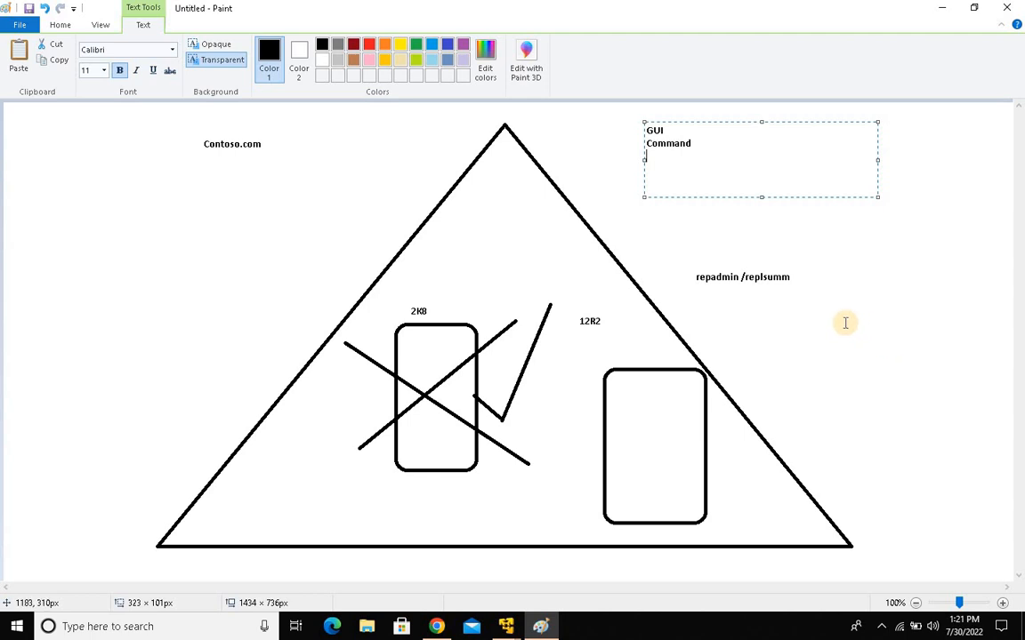
drag(886, 328, 642, 208)
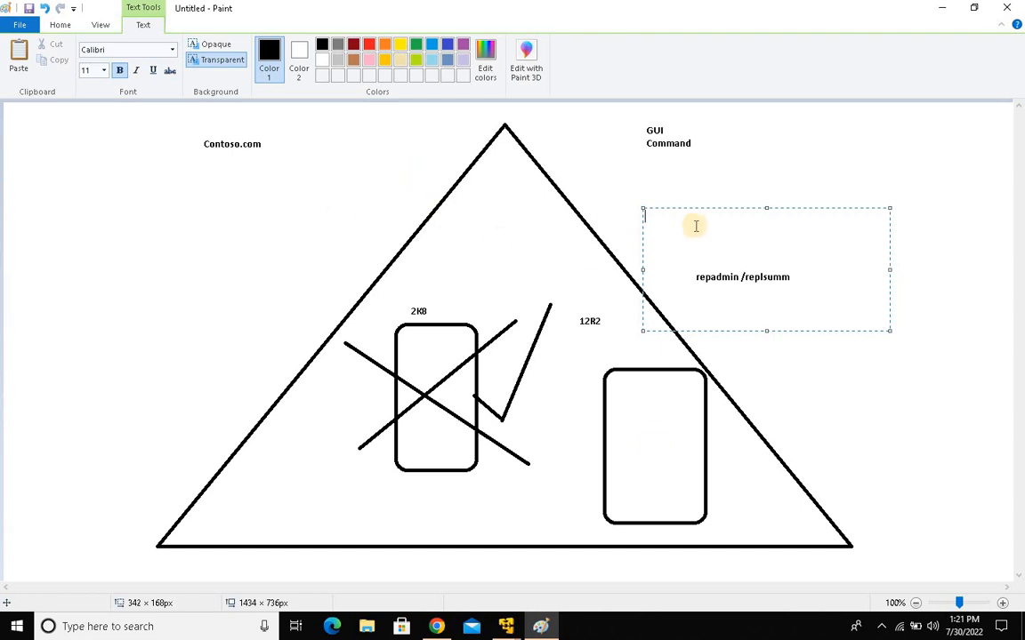
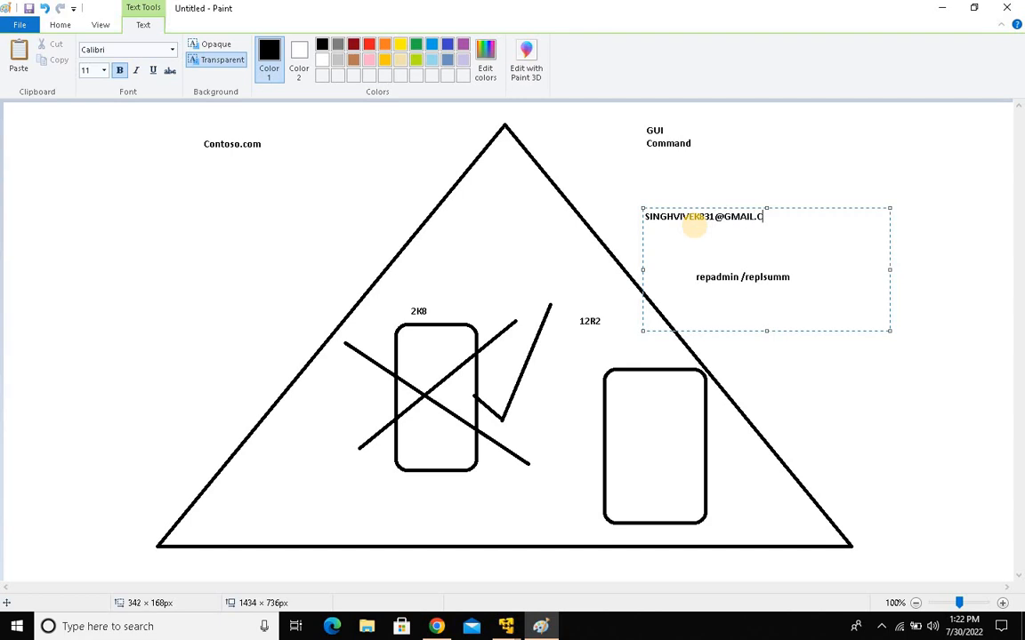